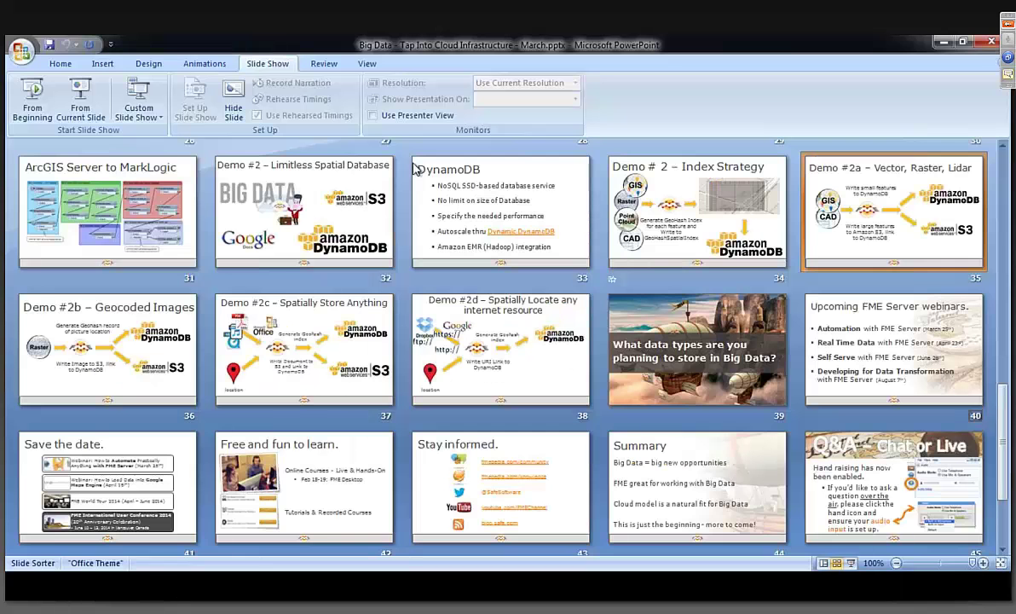
Open LoadVectorDynamoDB.fmw from DynamoDBSpatialIndex > 1-LoadVector in FME Workbench
click(85, 588)
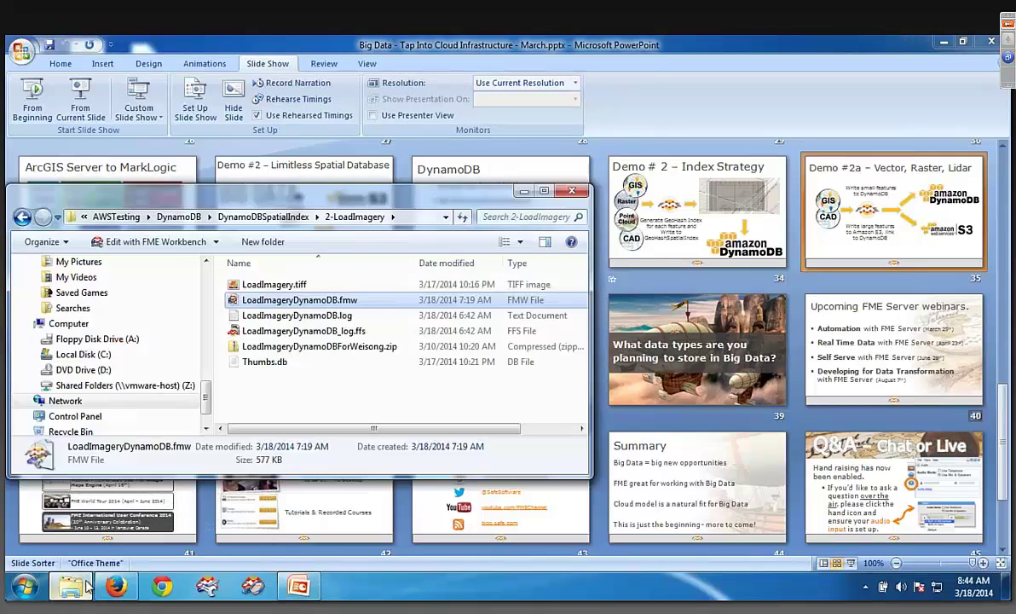
click(271, 218)
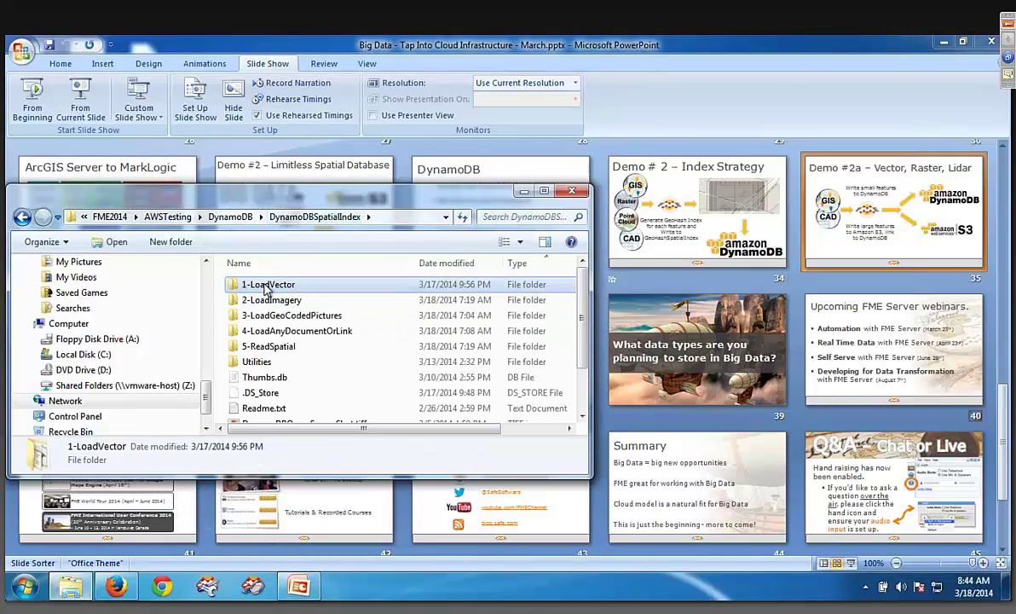
double_click(266, 284)
click(300, 315)
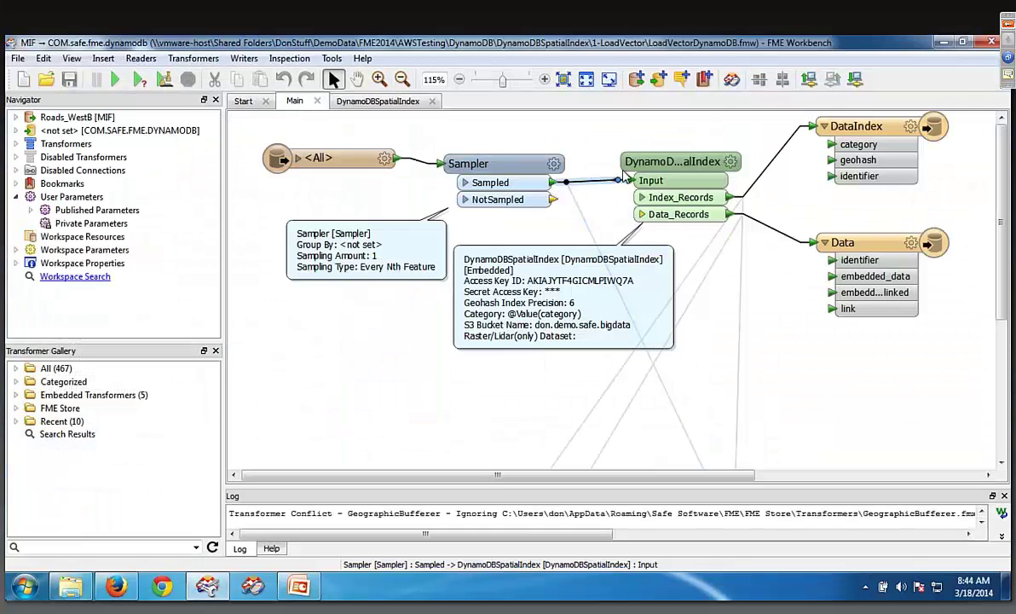
drag(631, 170, 626, 169)
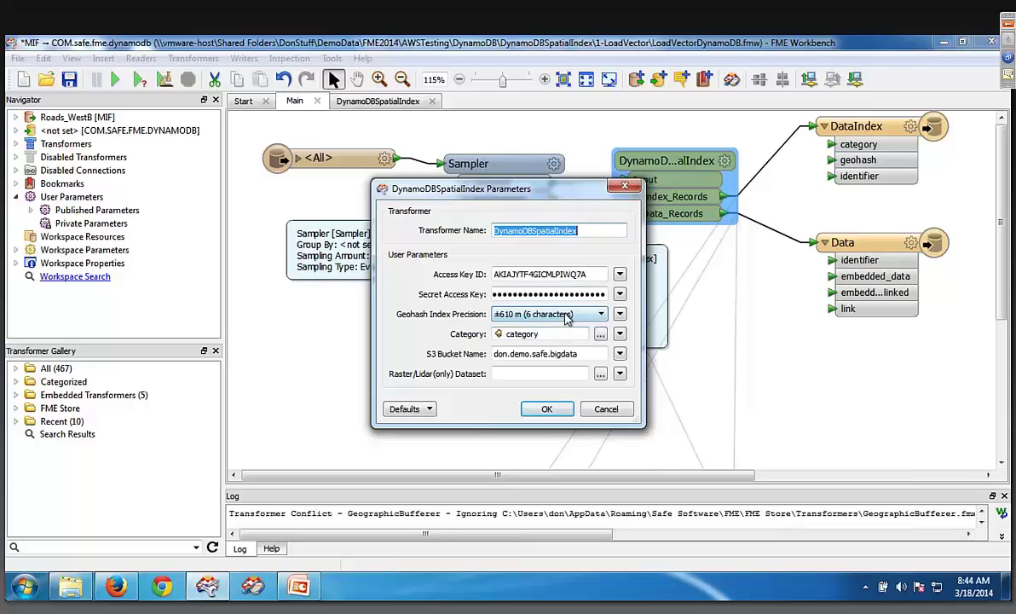
click(566, 315)
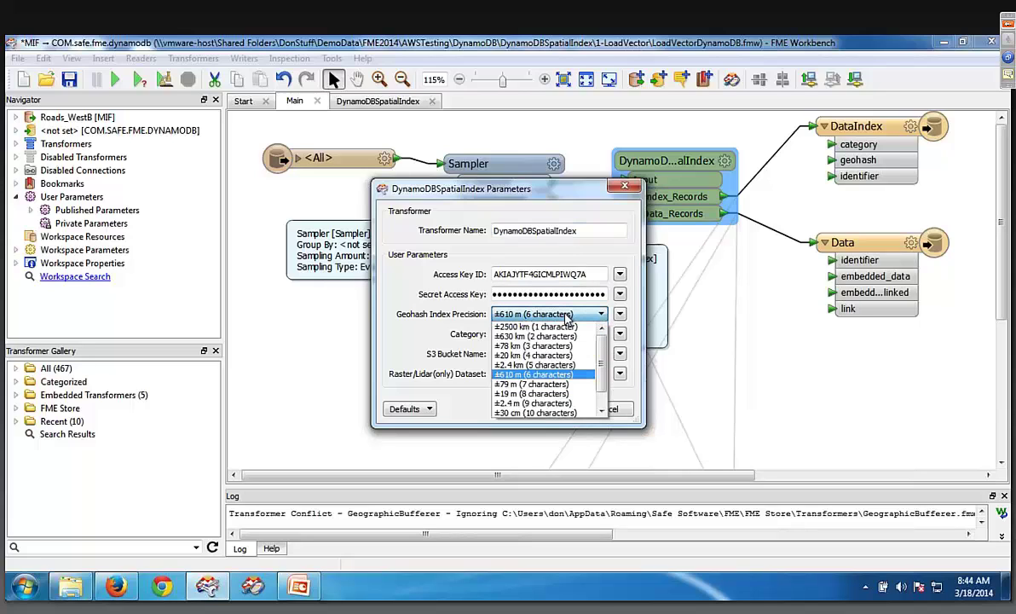
click(567, 317)
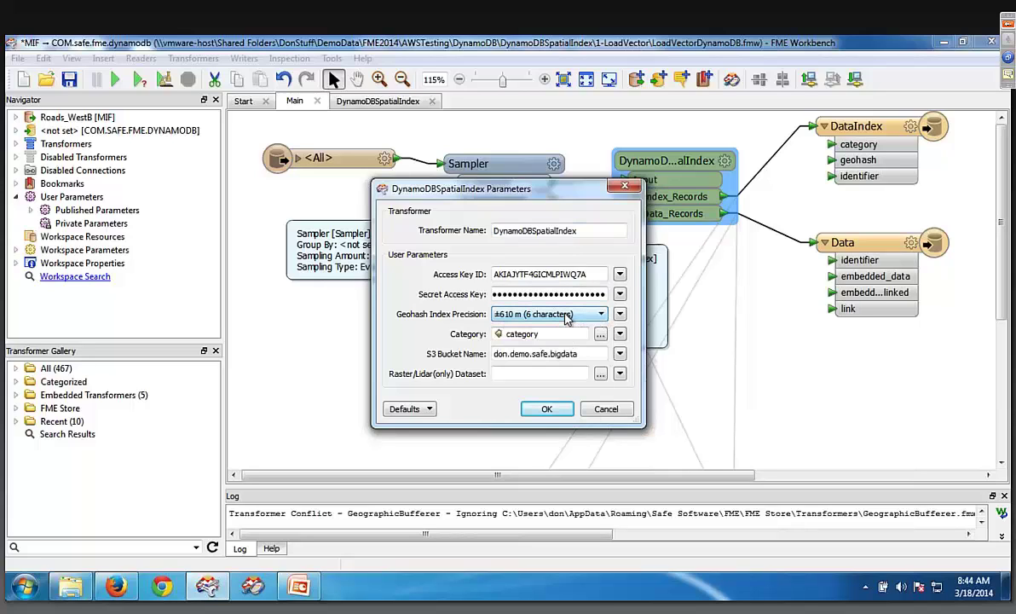
click(605, 410)
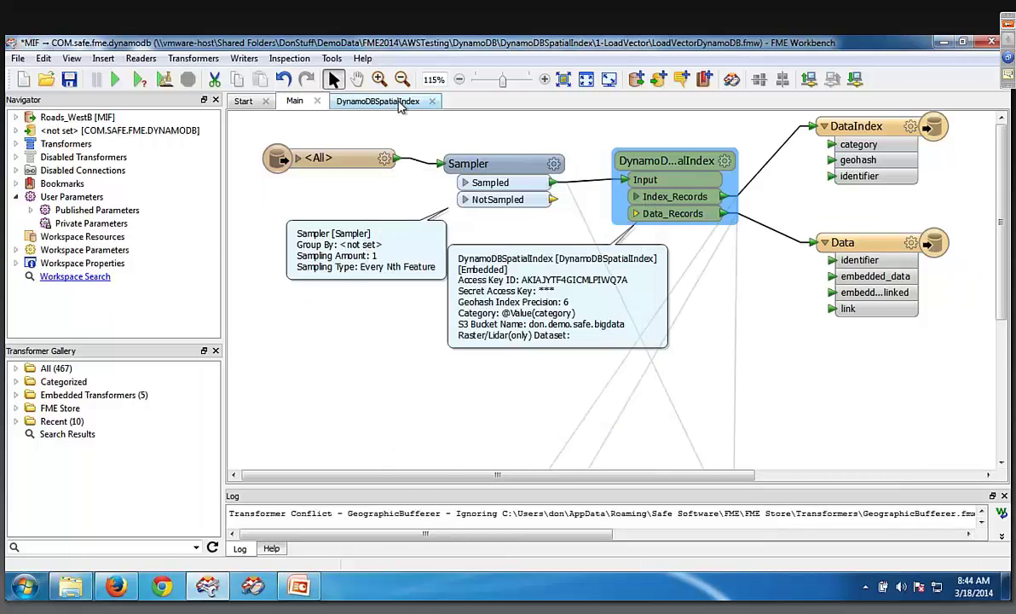
click(397, 101)
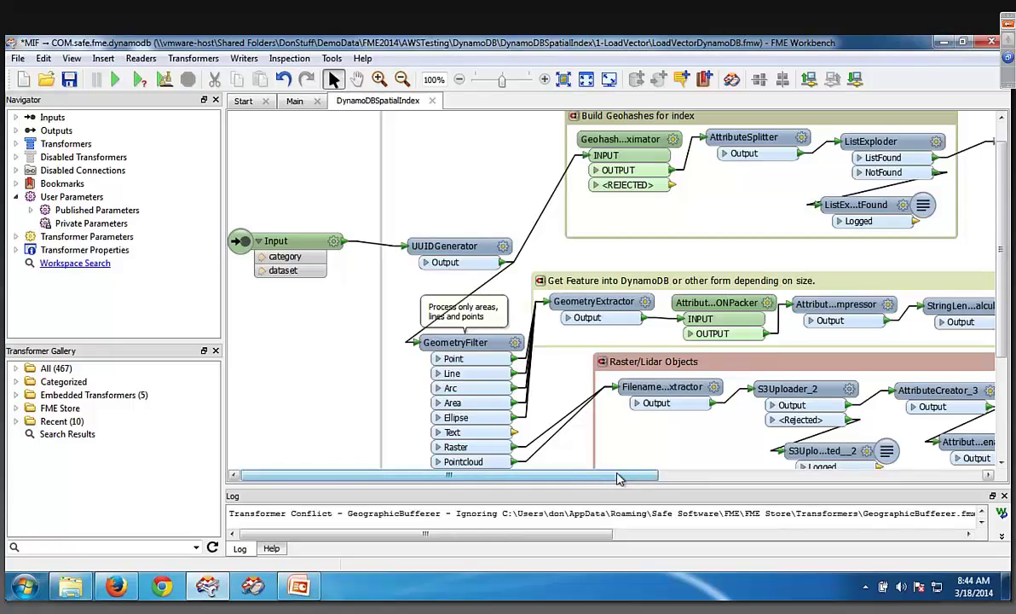
drag(627, 478, 741, 479)
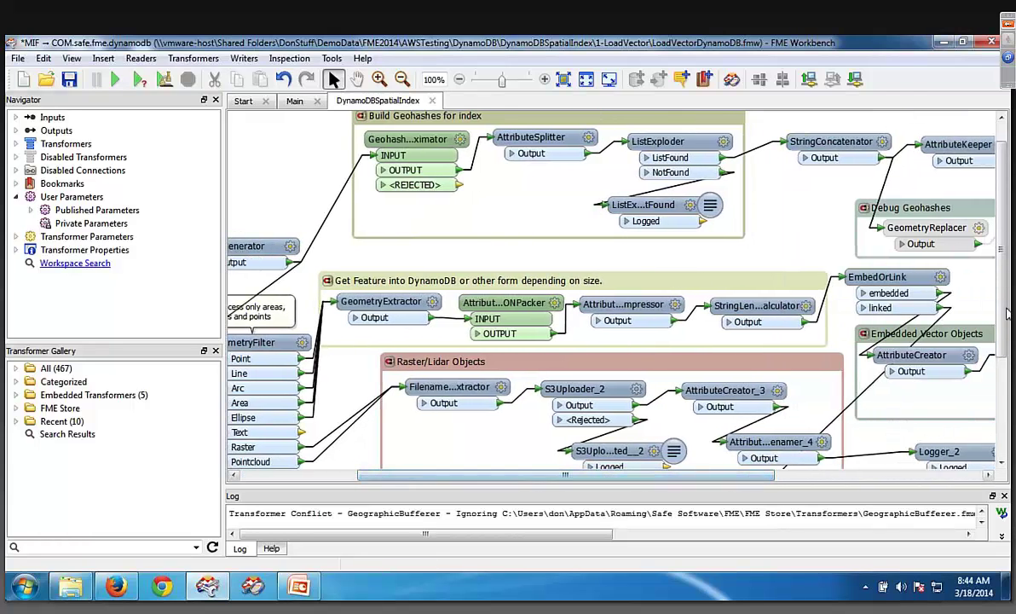
scroll(1007, 314, down, 2)
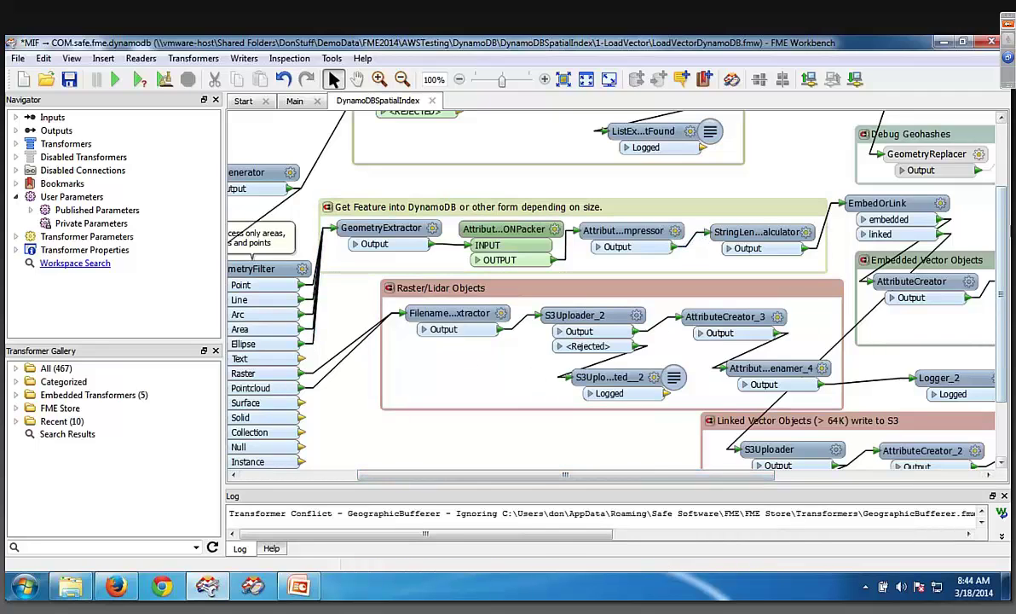
scroll(549, 158, up, 3)
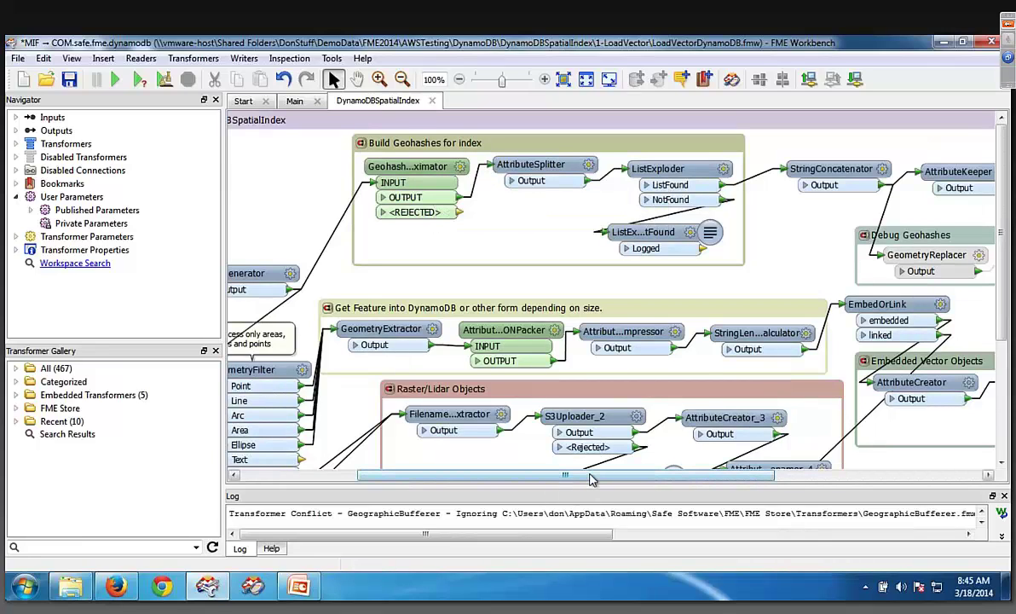
drag(594, 479, 751, 477)
click(295, 101)
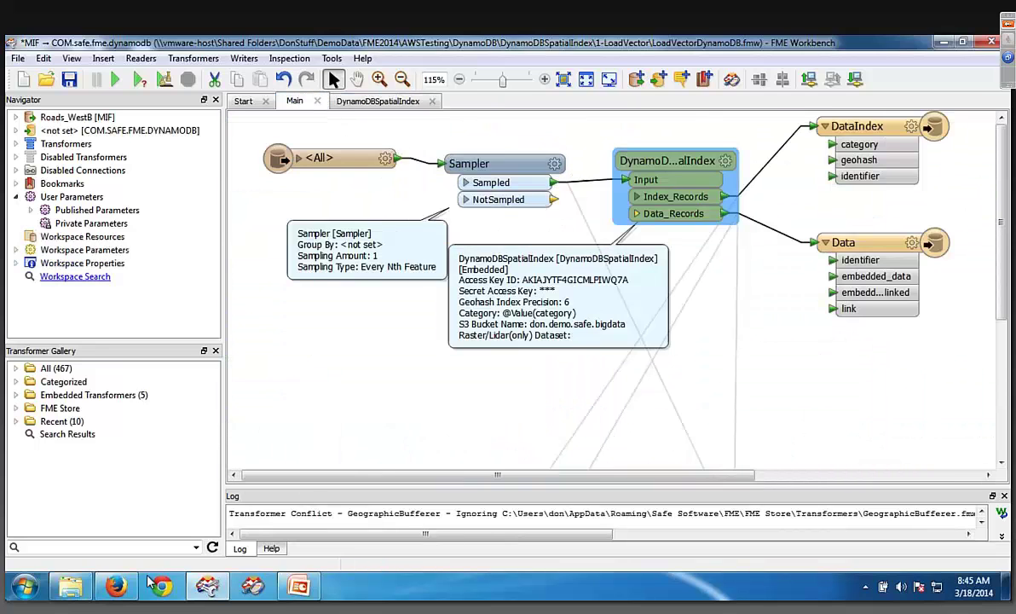
Open the TestDataIndex table in the DynamoDB console and scroll through its imagery geohash items
click(114, 586)
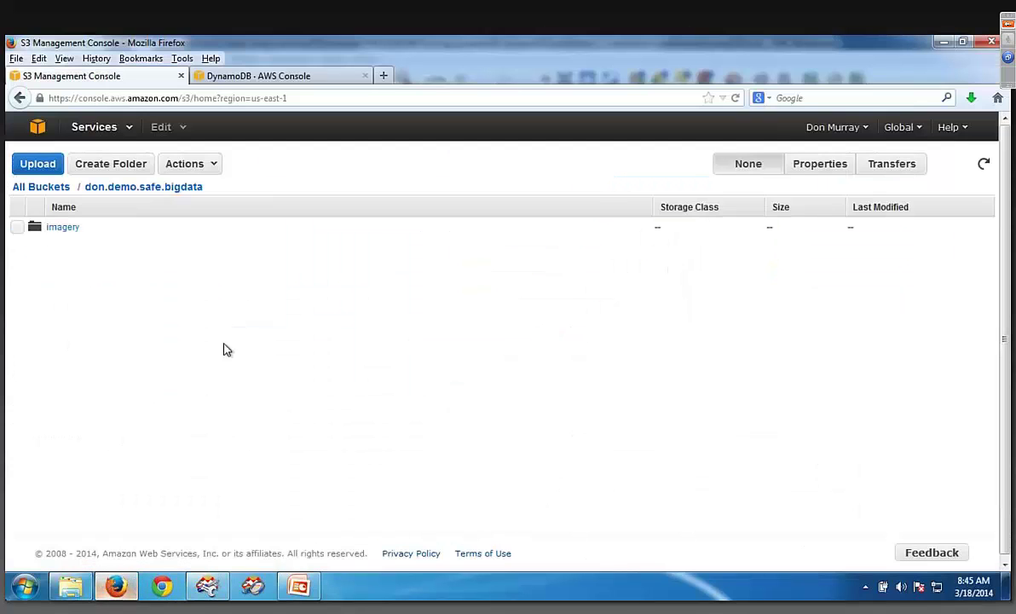
click(253, 80)
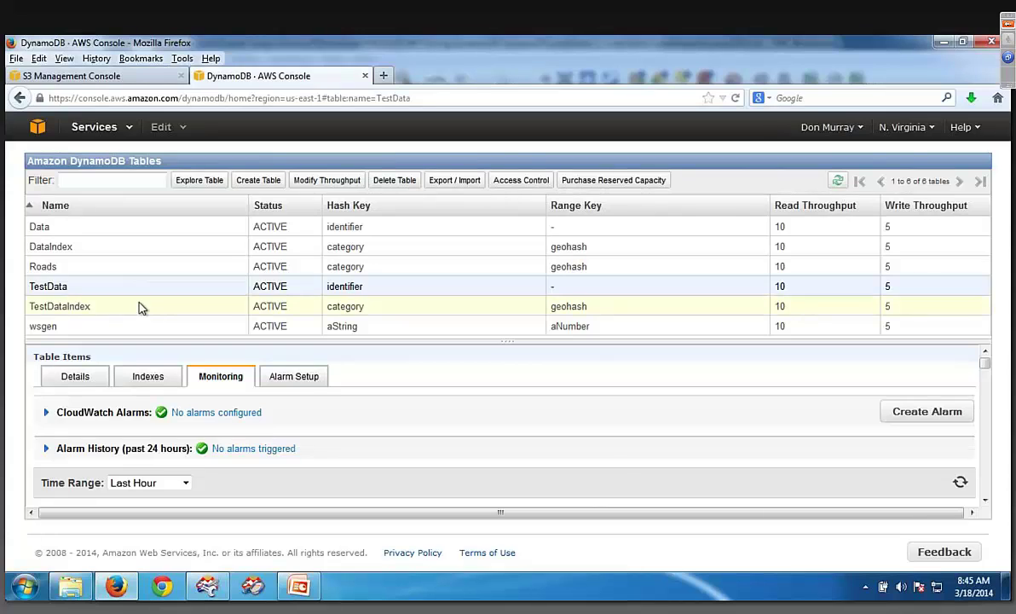
double_click(142, 308)
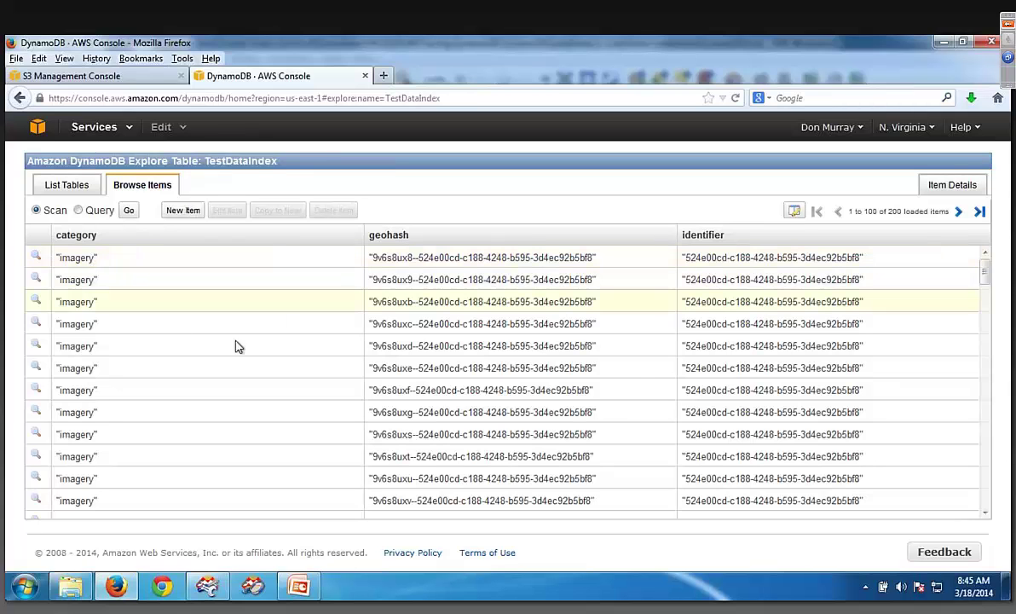
scroll(844, 332, down, 5)
scroll(602, 324, down, 10)
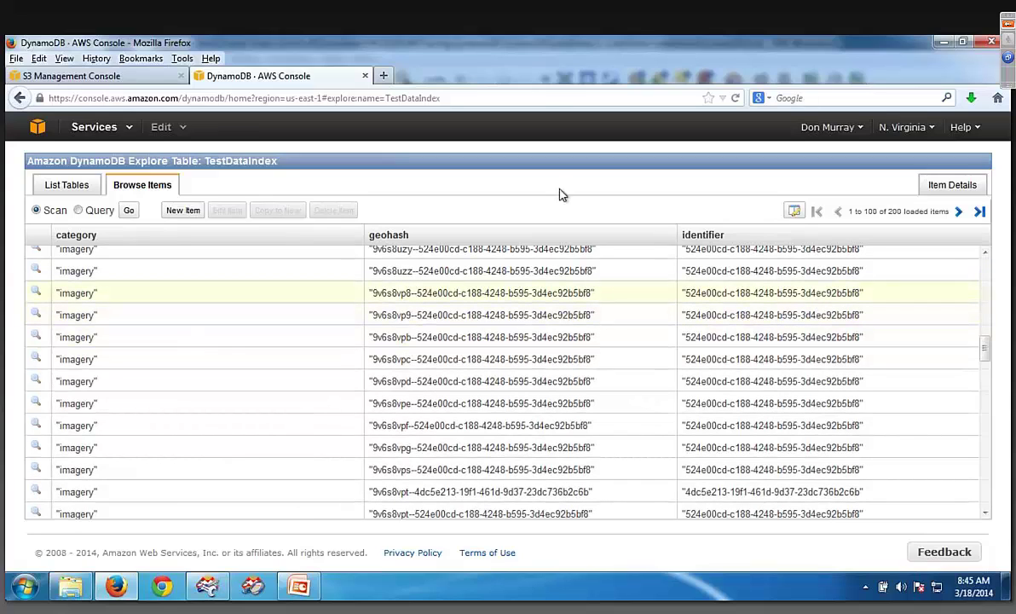
click(72, 184)
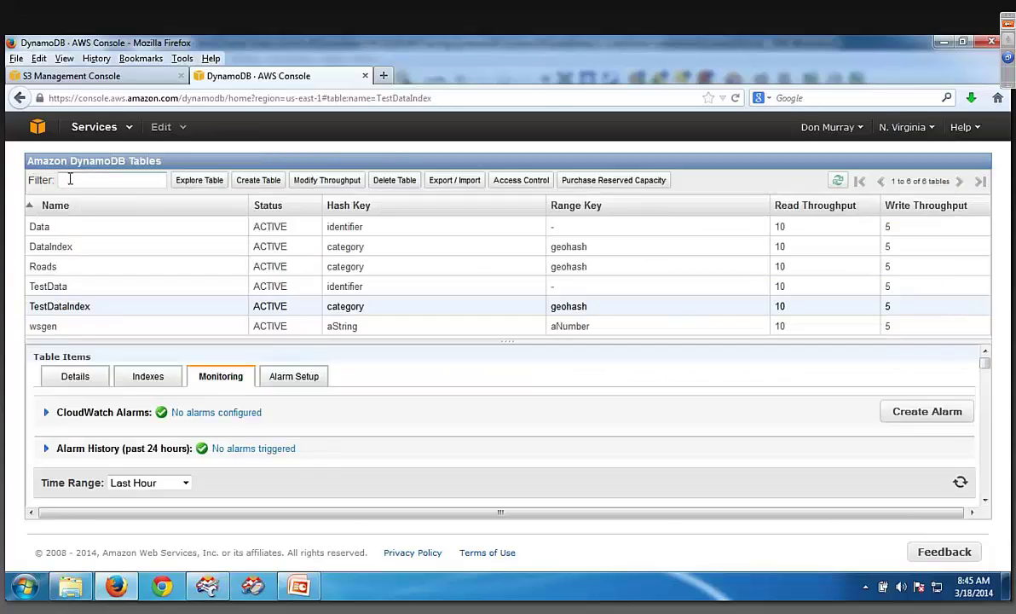
click(127, 290)
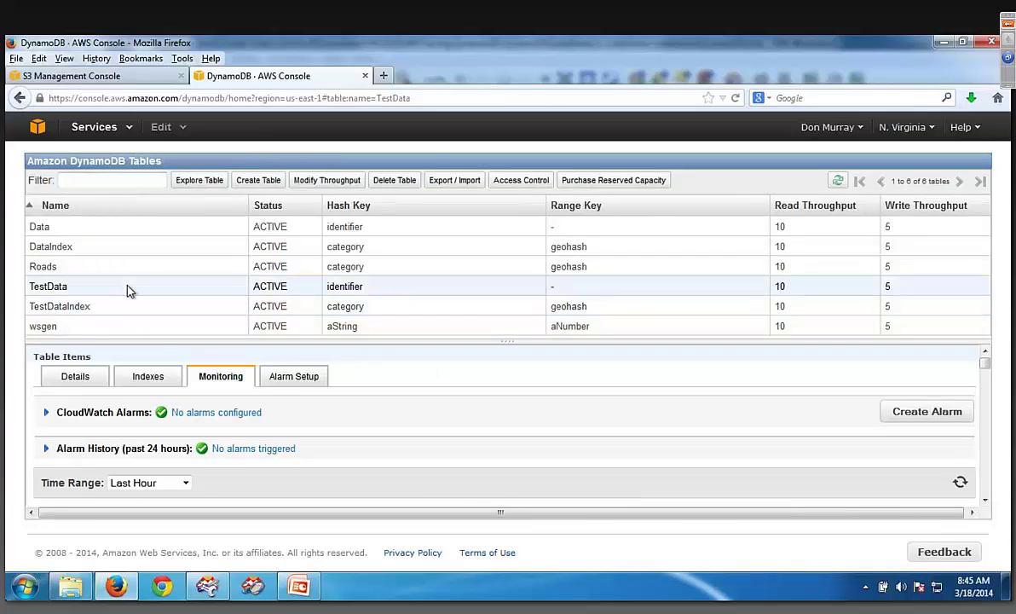
click(190, 182)
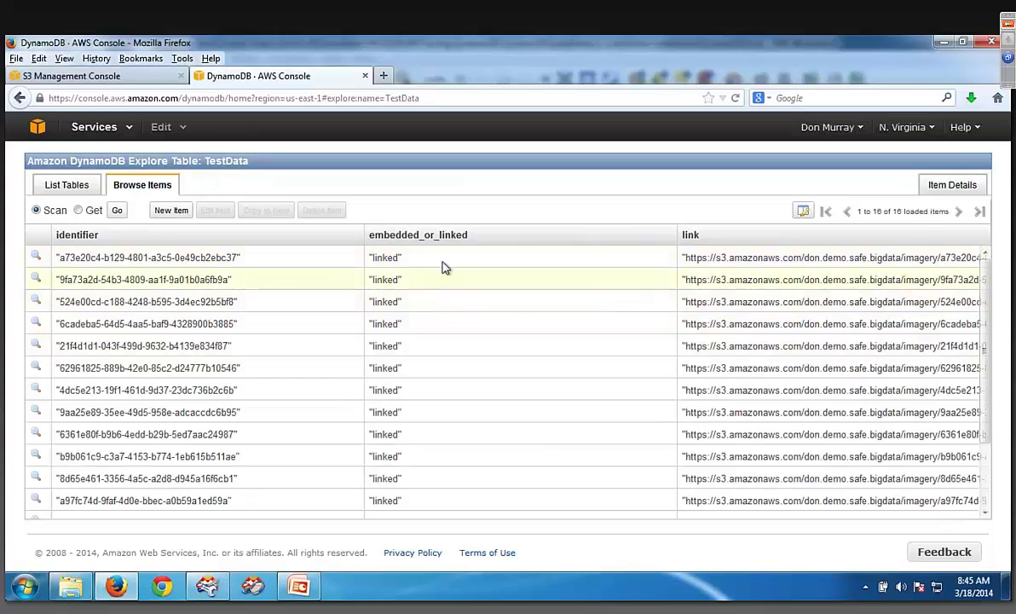
scroll(853, 304, down, 3)
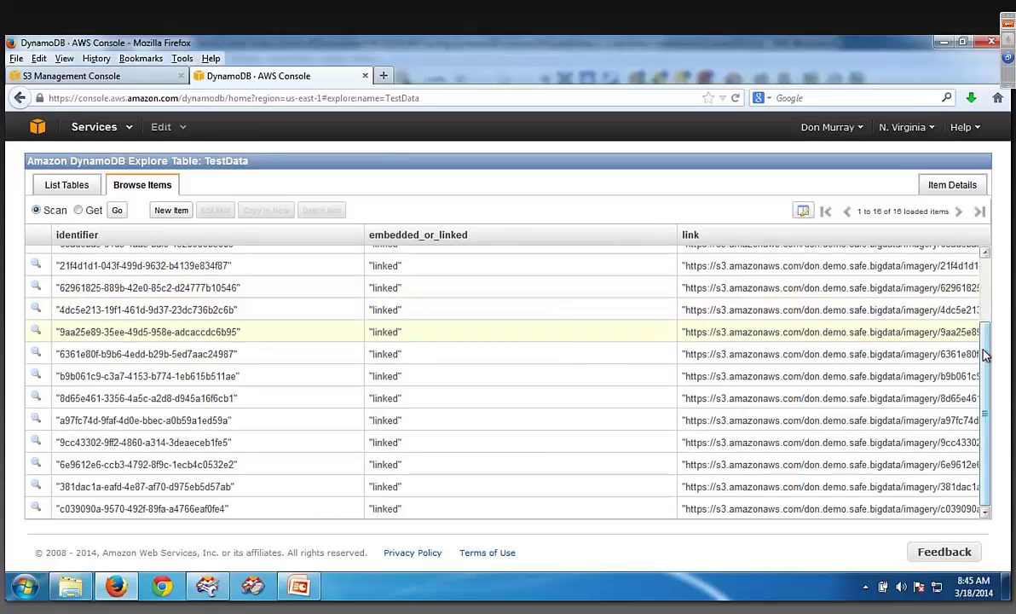
drag(988, 356, 989, 278)
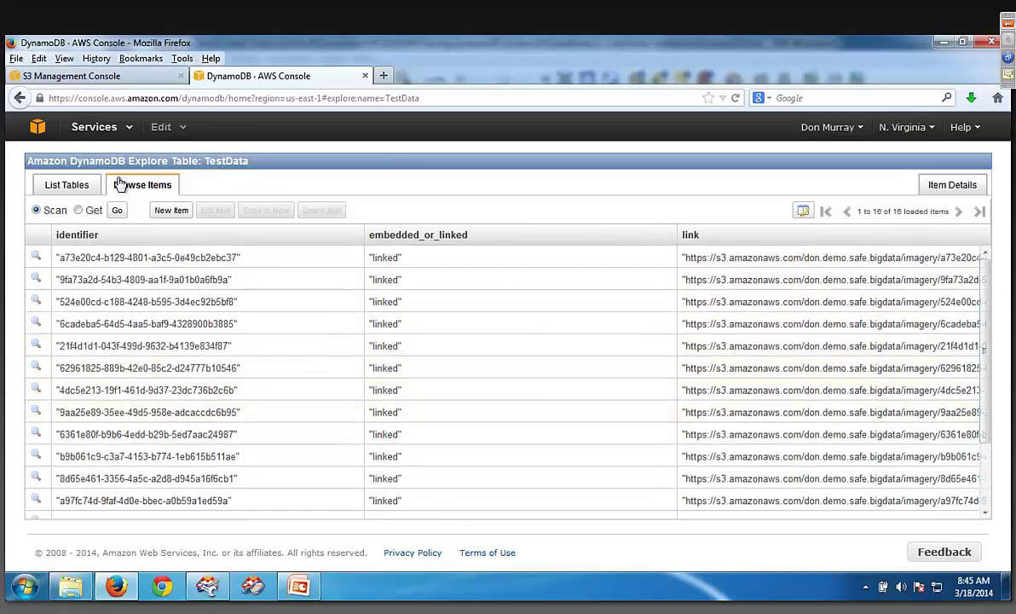
click(70, 181)
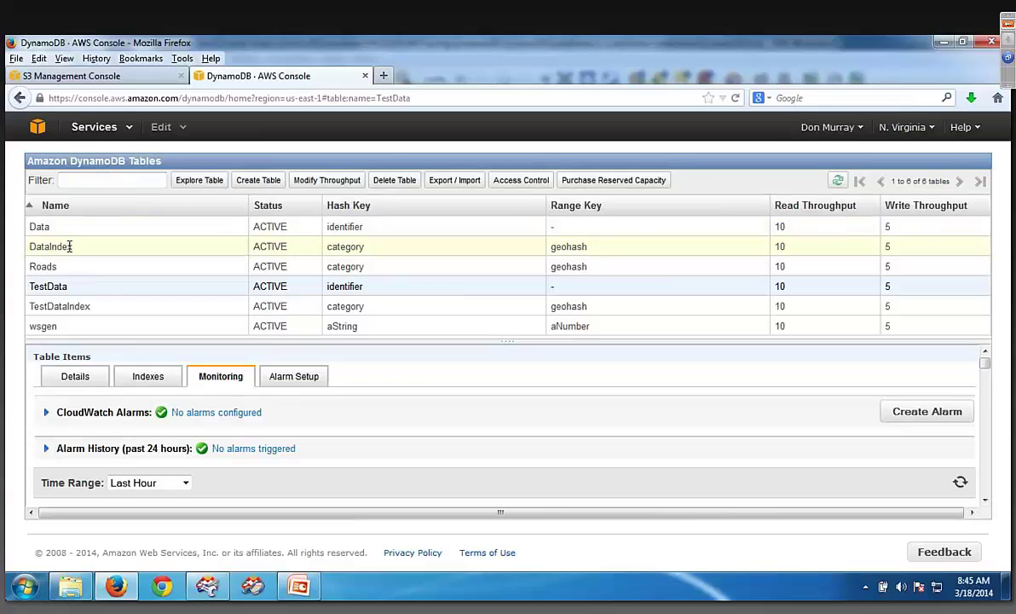
click(68, 247)
click(200, 180)
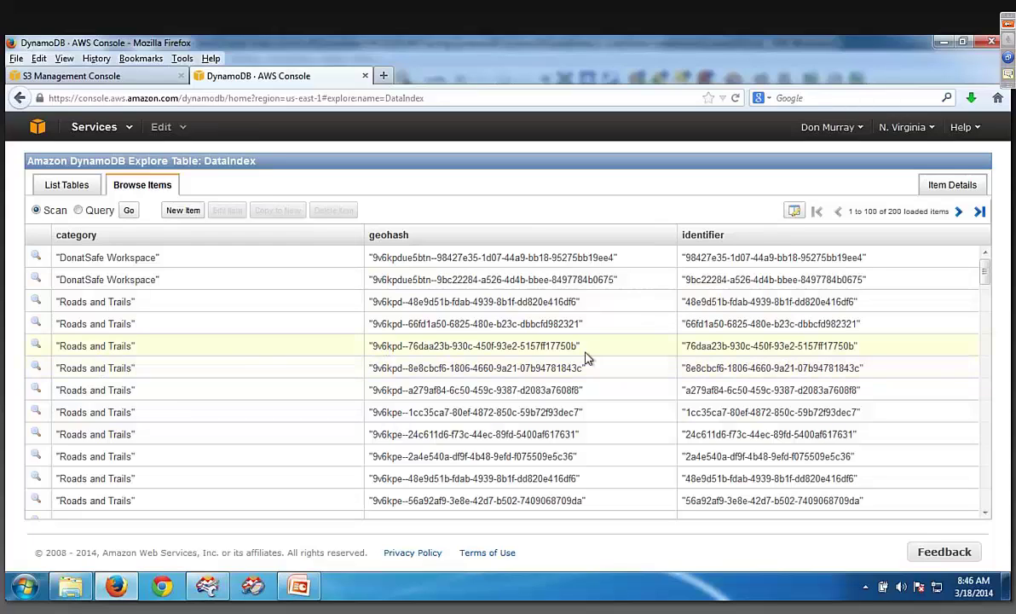
scroll(901, 344, down, 3)
click(37, 317)
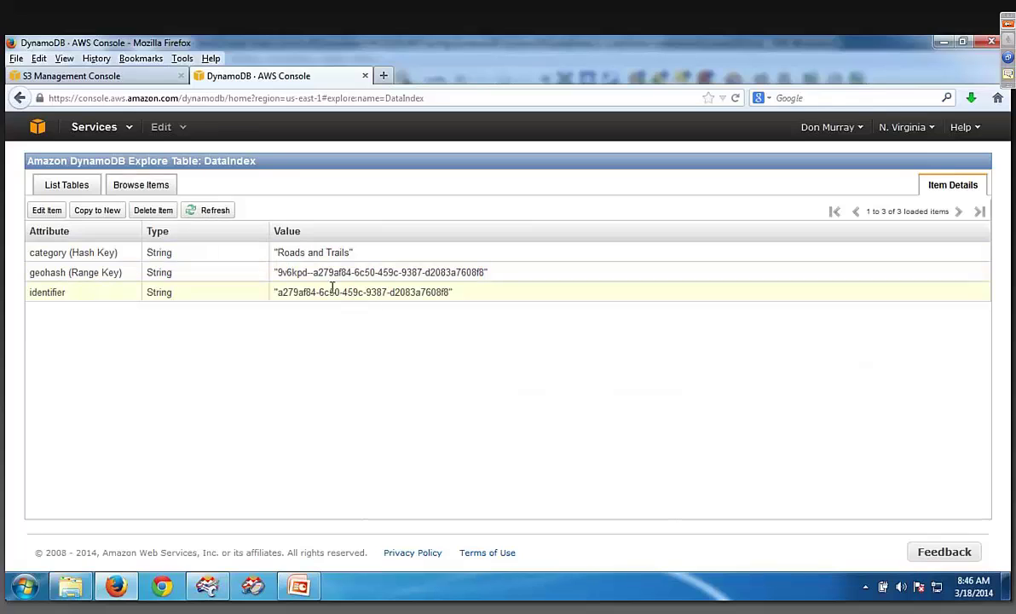
click(81, 195)
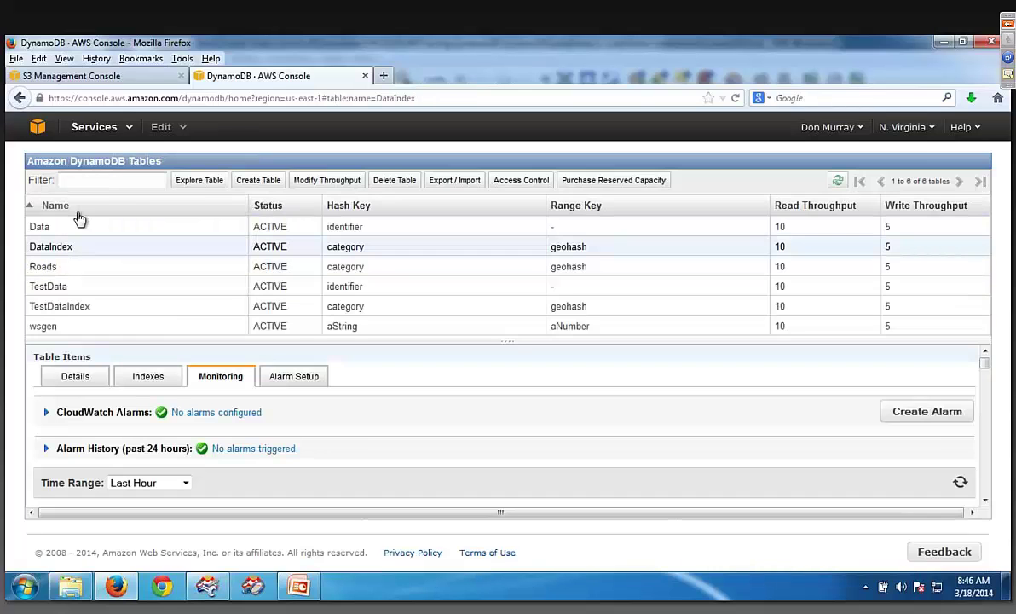
click(95, 232)
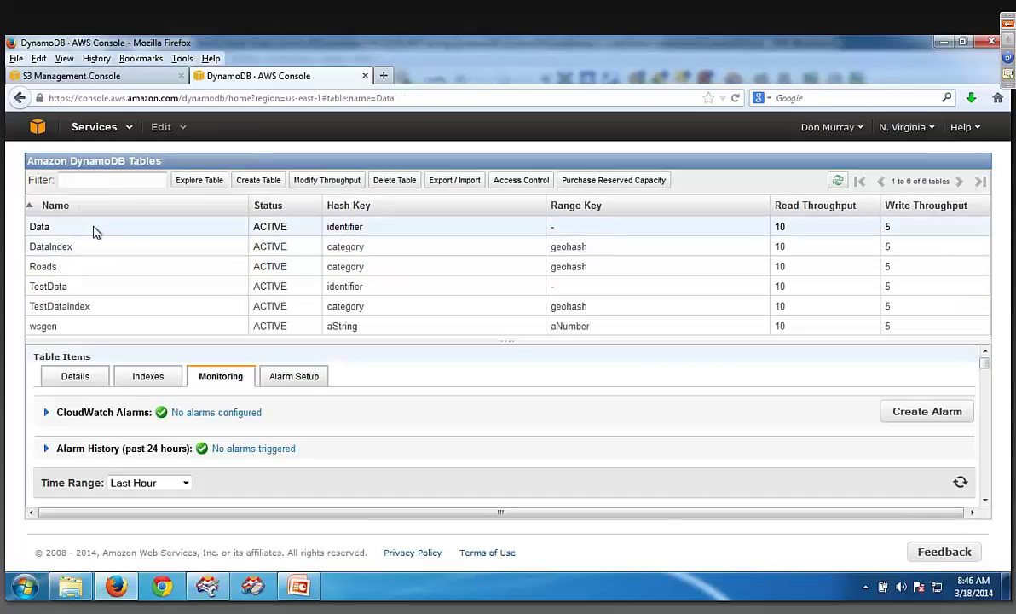
double_click(95, 232)
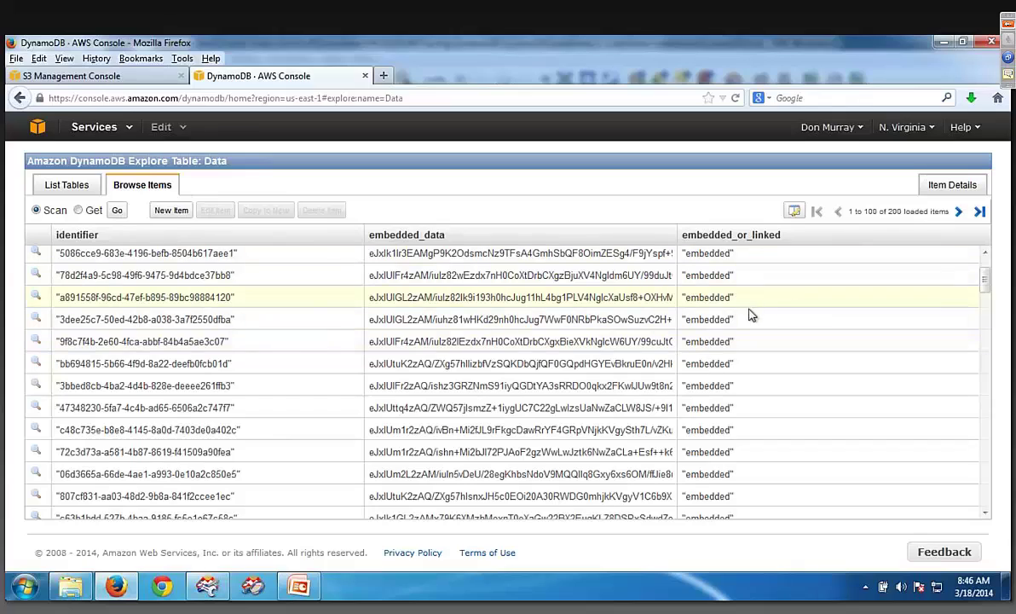
drag(986, 283, 988, 482)
click(67, 185)
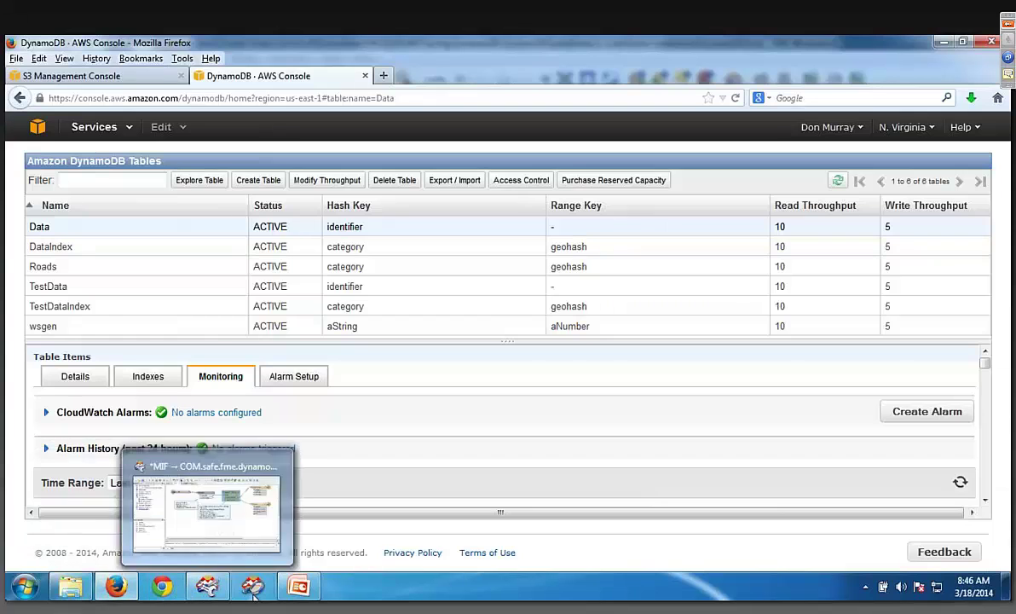
Show slide 36, Demo #2b – Geocoded Images, then bring the 1-LoadVector folder window forward
click(294, 587)
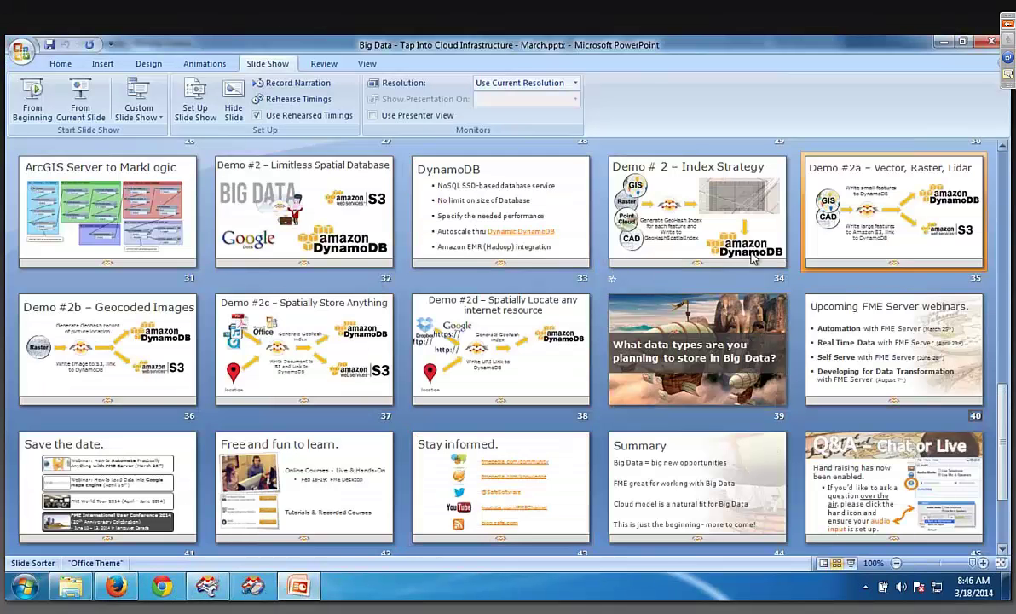
double_click(868, 200)
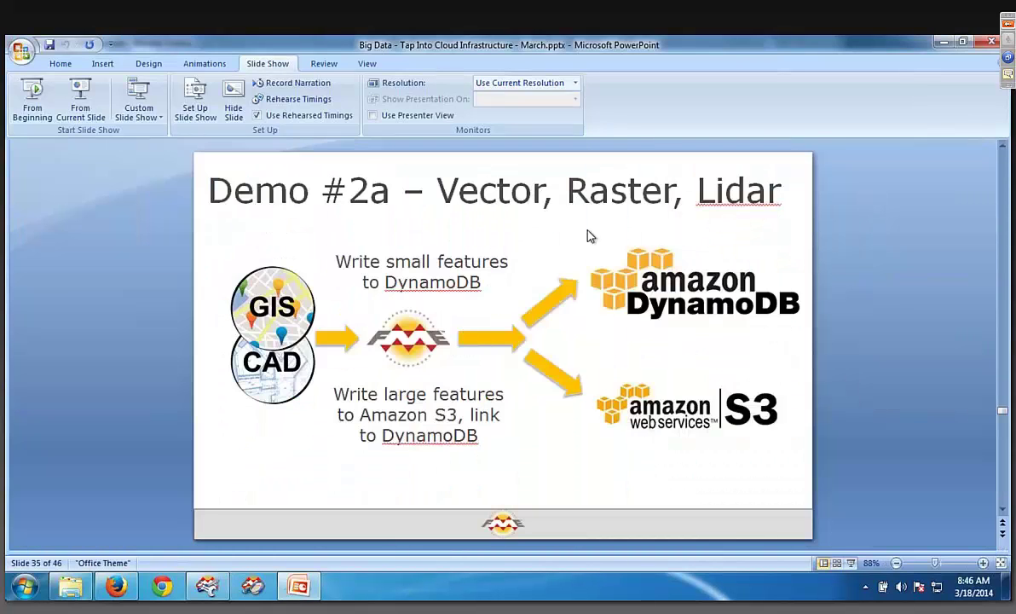
scroll(591, 236, down, 1)
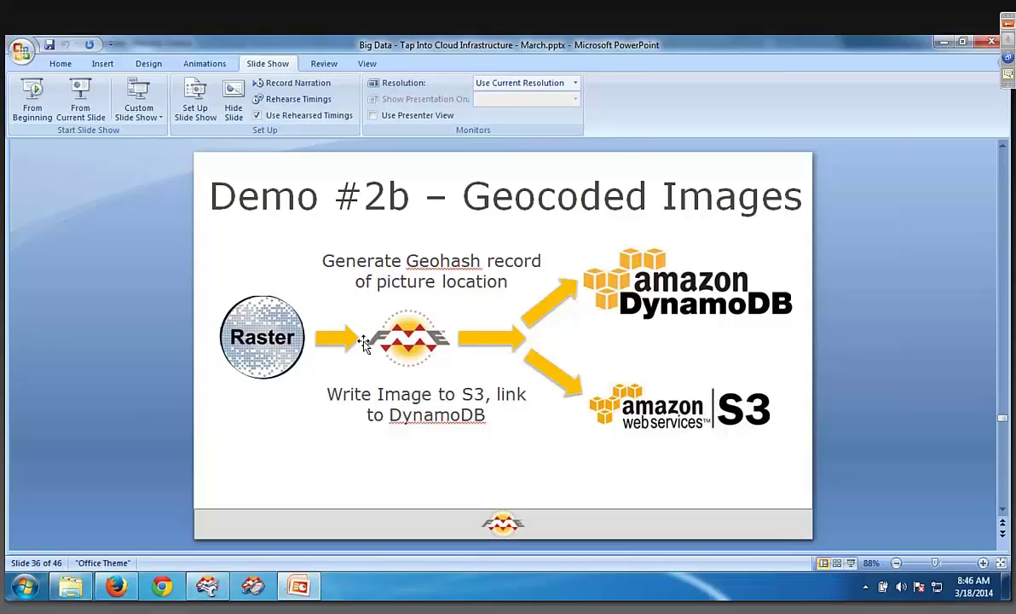
click(53, 585)
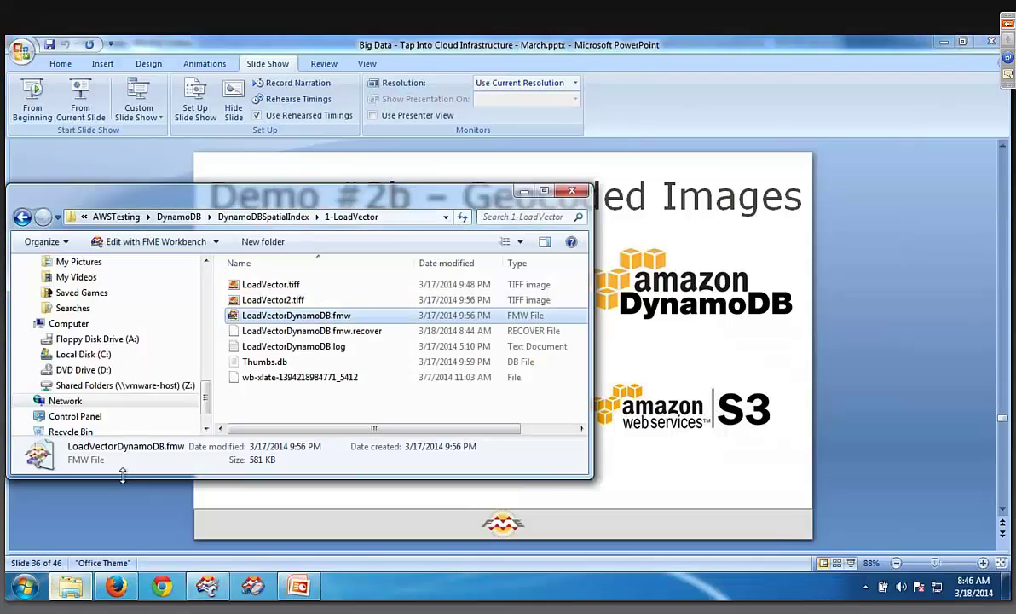
Browse to the 3-LoadGeoCodedPictures folder and open LoadGeocodedPicturesDynamoDB.fmw
click(279, 218)
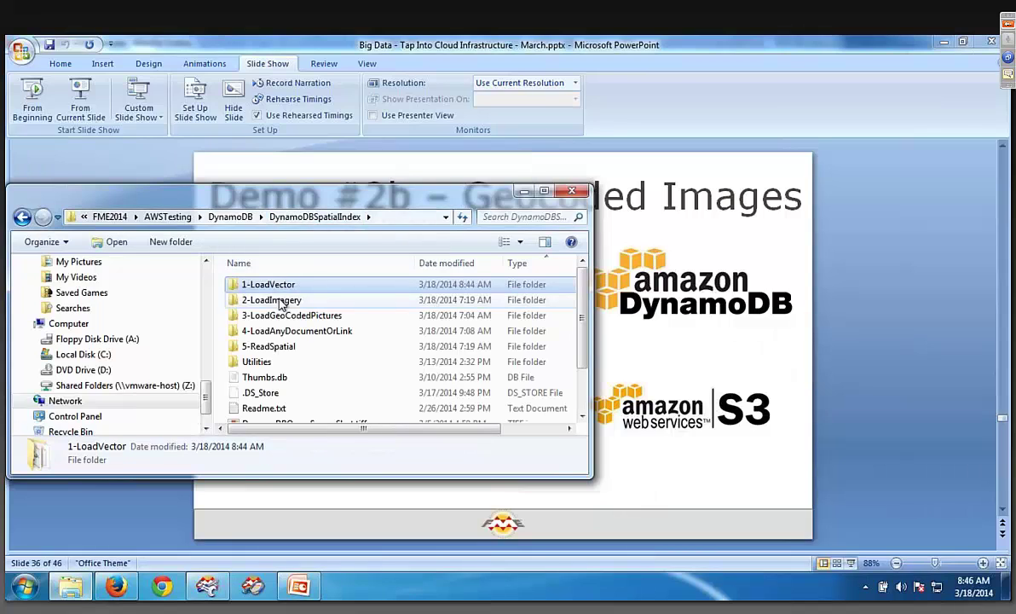
double_click(271, 300)
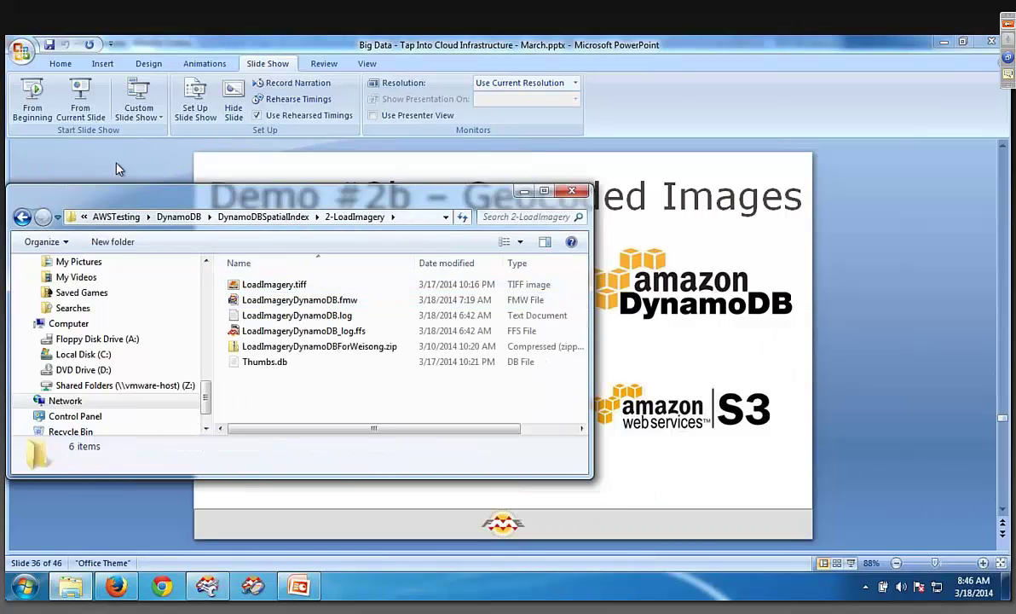
click(23, 216)
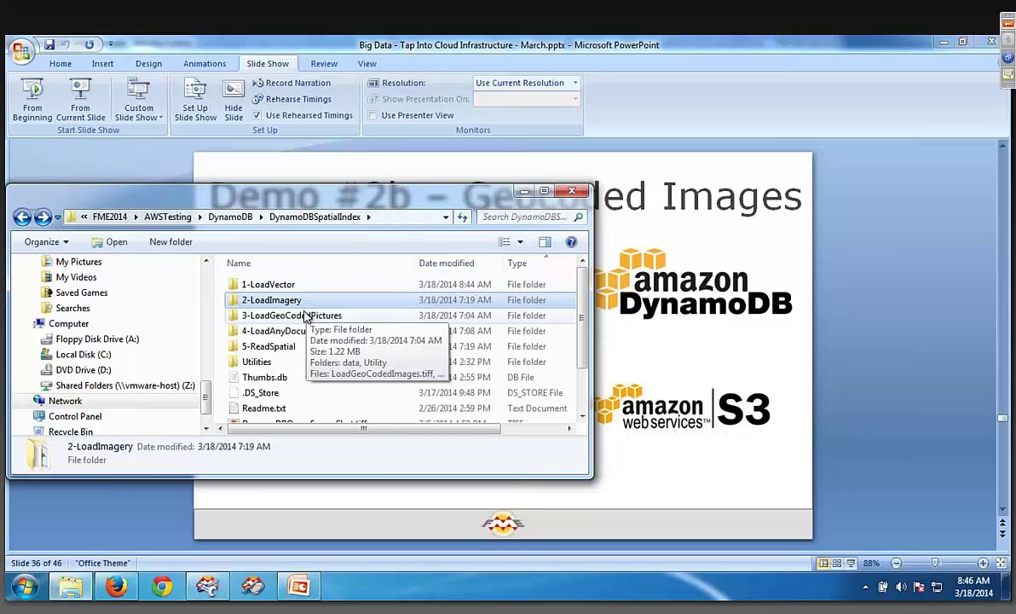
double_click(307, 315)
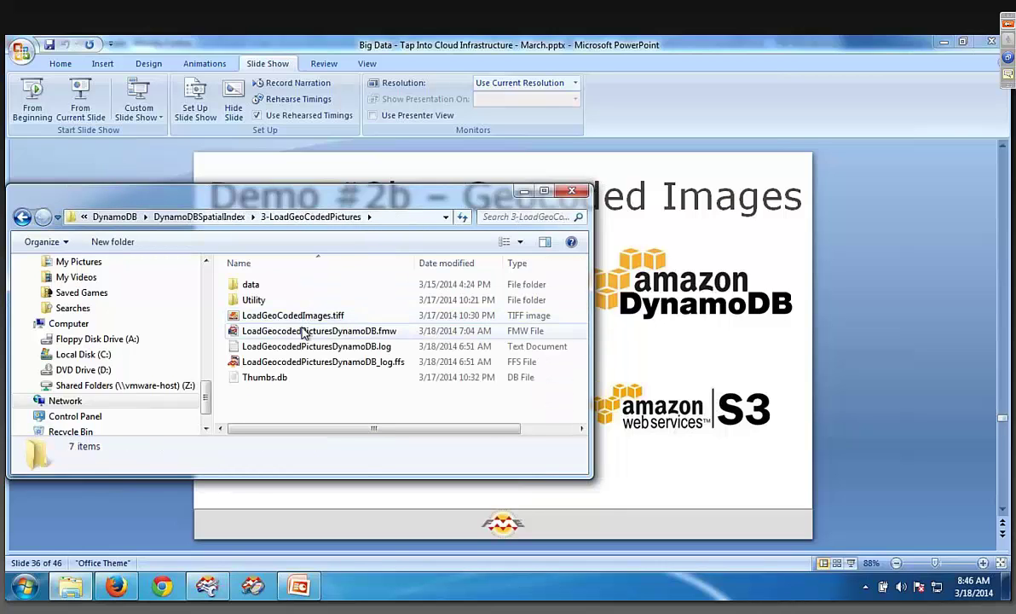
double_click(303, 332)
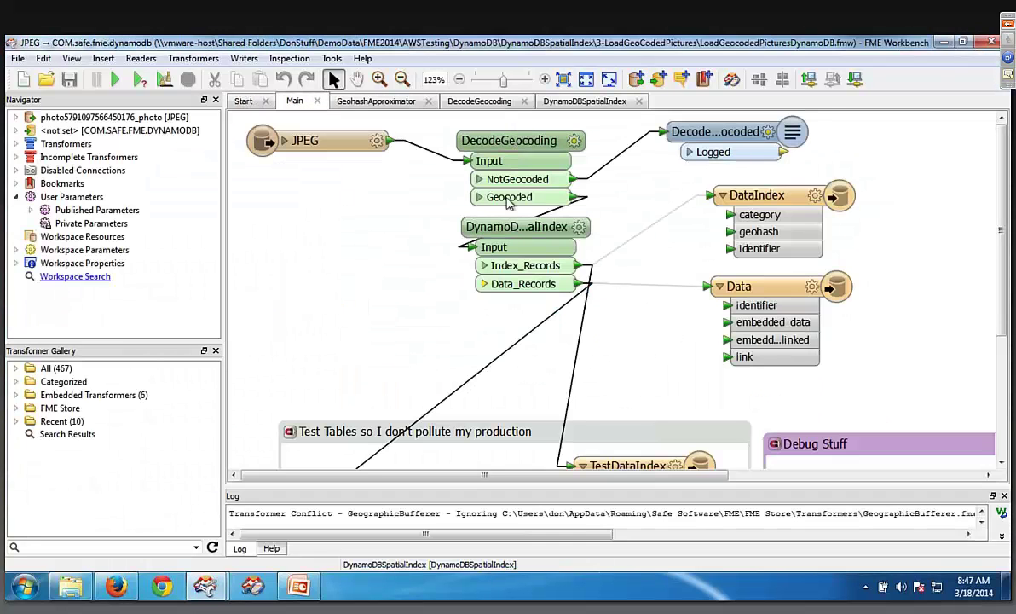
Nudge DecodeGeocoding and DynamoDBSpatialIndex left and inspect the DecodeGeocoding embedded workflow
click(498, 140)
drag(498, 139, 487, 140)
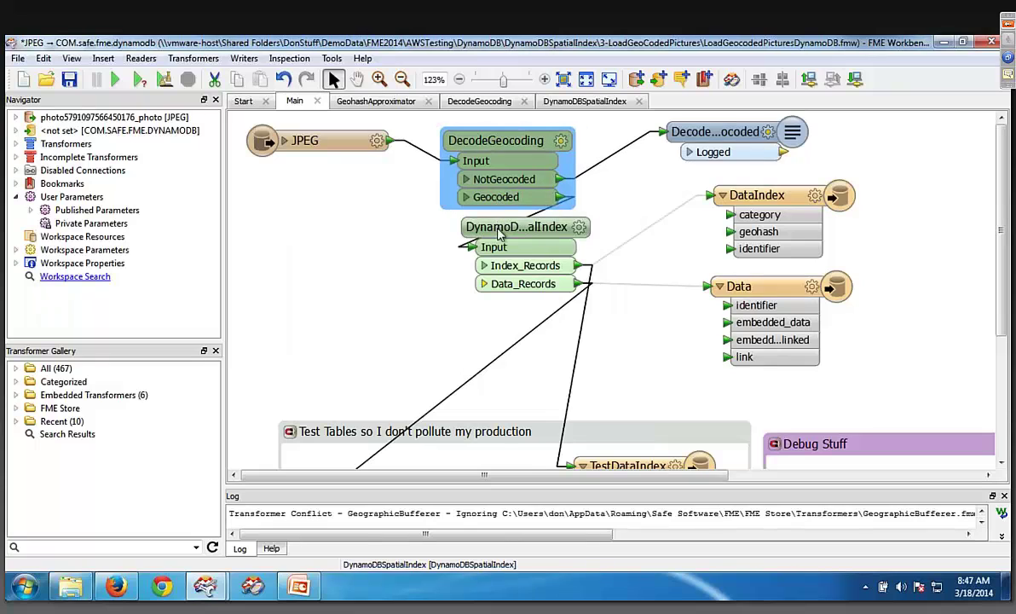
drag(467, 227, 452, 227)
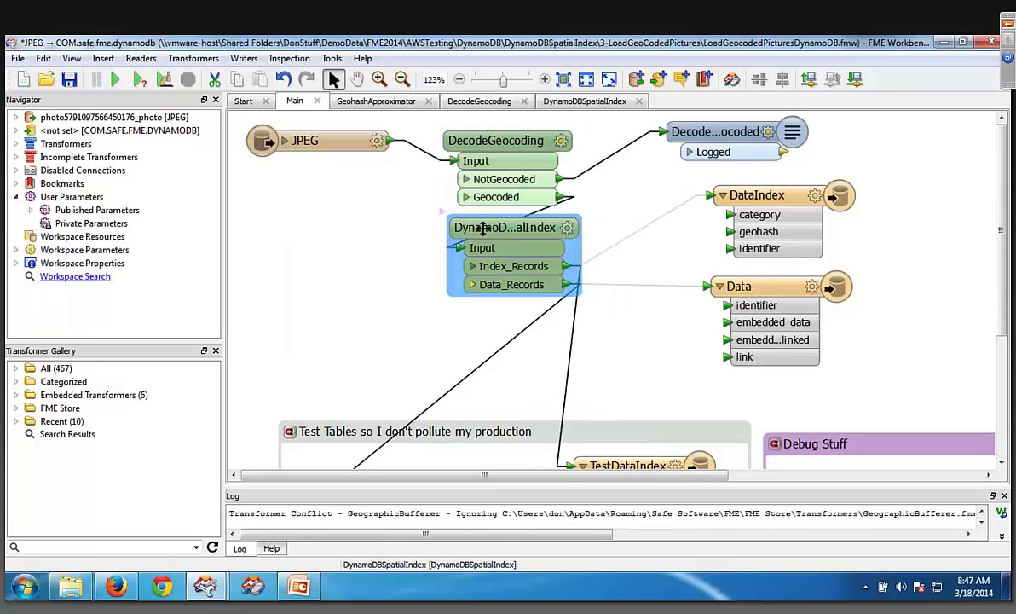
click(486, 102)
drag(483, 476, 314, 435)
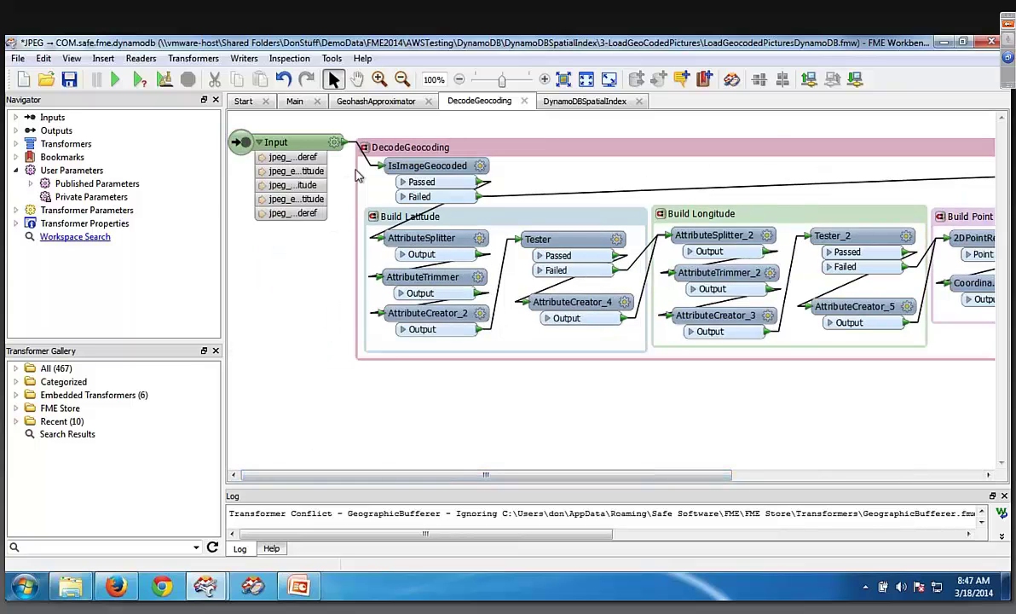
click(295, 102)
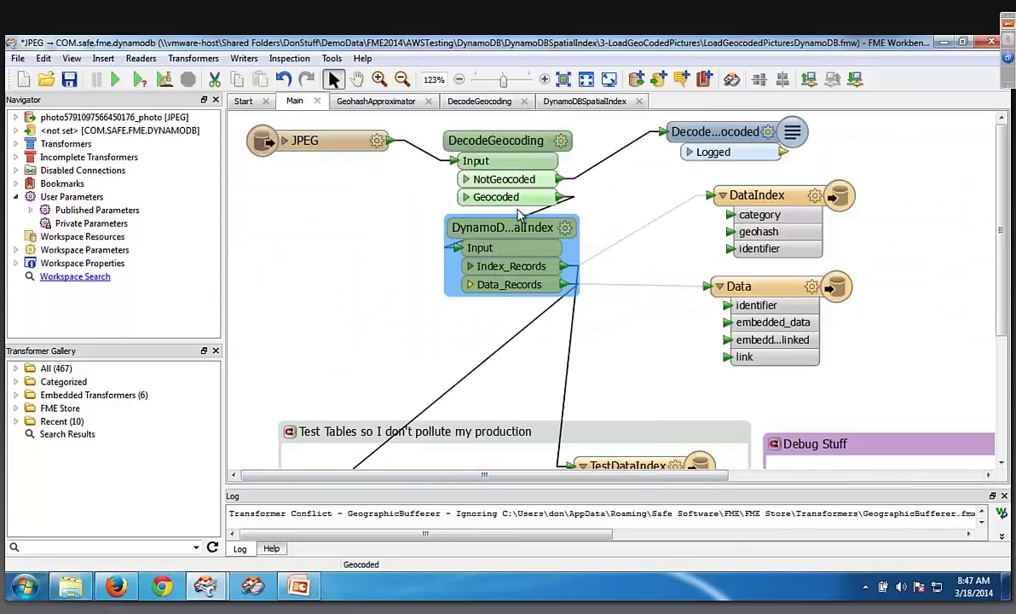
Review the DynamoDBSpatialIndex parameters without changes, then scroll around the canvas
click(562, 230)
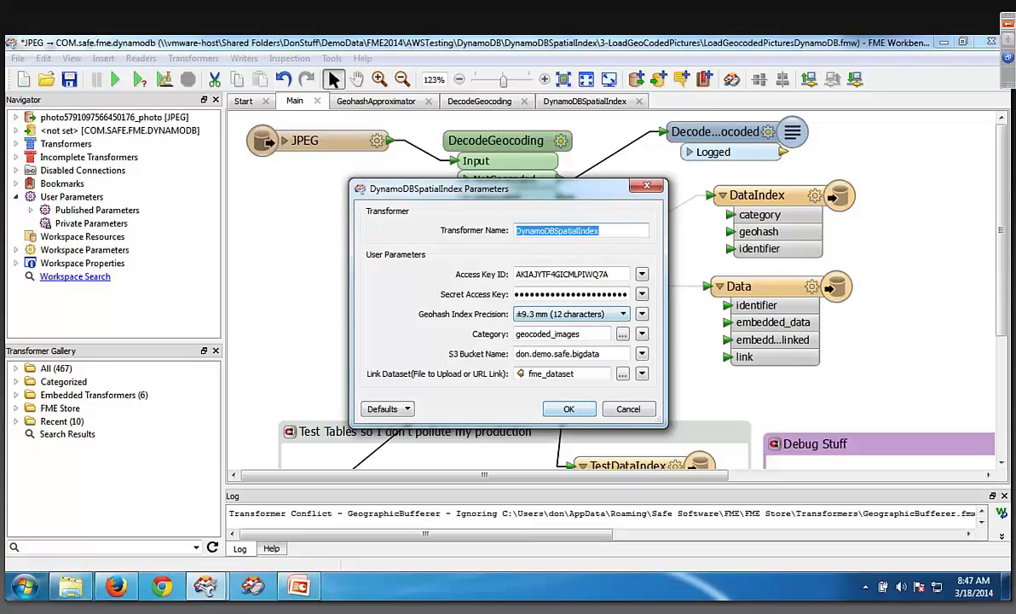
click(627, 408)
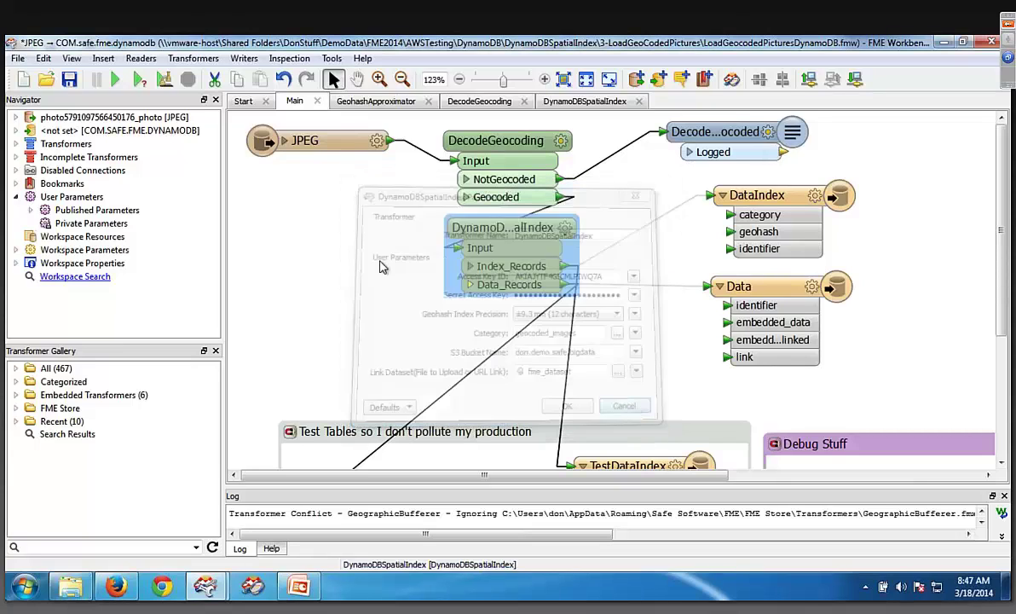
click(381, 267)
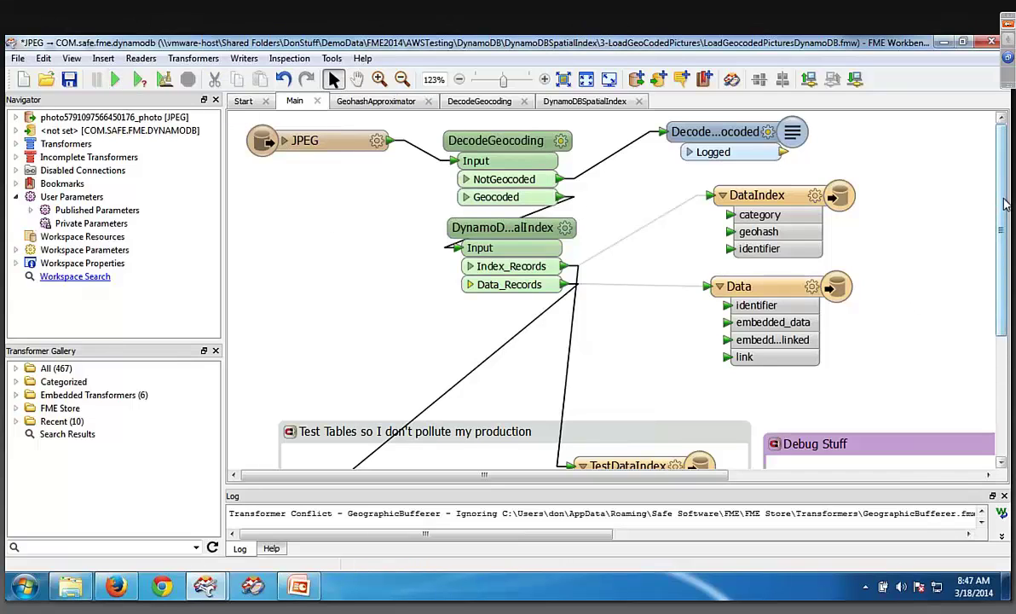
drag(1005, 205, 989, 107)
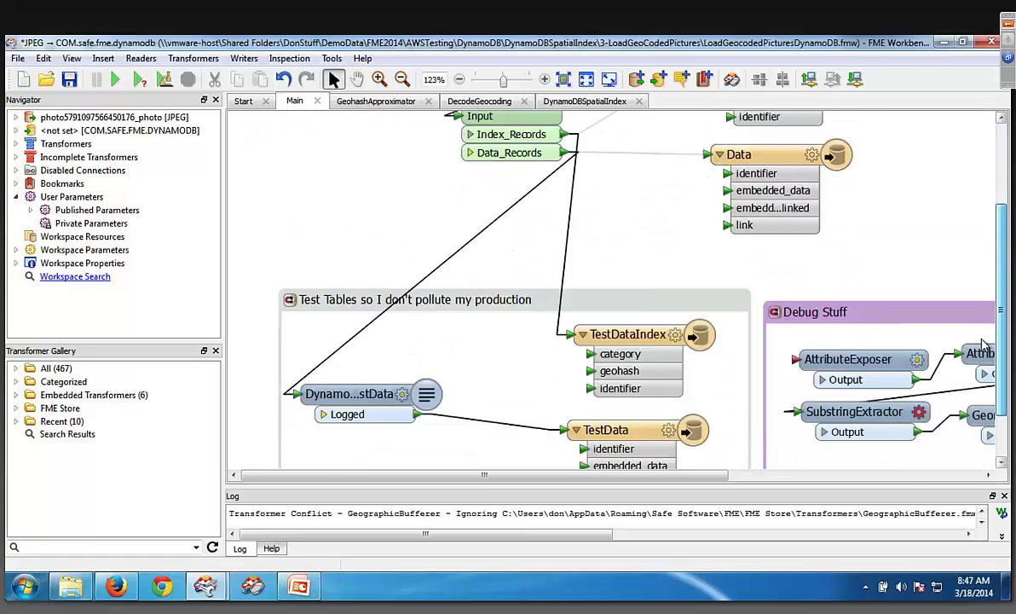
scroll(983, 343, down, 3)
scroll(982, 341, up, 5)
scroll(981, 316, down, 3)
scroll(981, 316, up, 5)
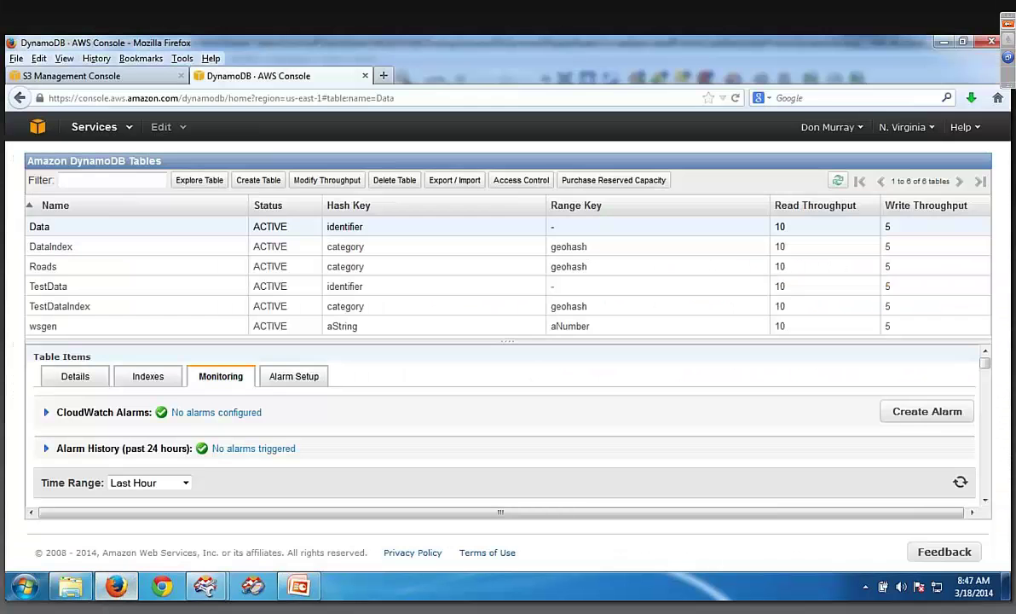
Refresh the S3 bucket, check the 130105_row_0_col_0.jp2 tile under imagery, and return to FME
click(61, 75)
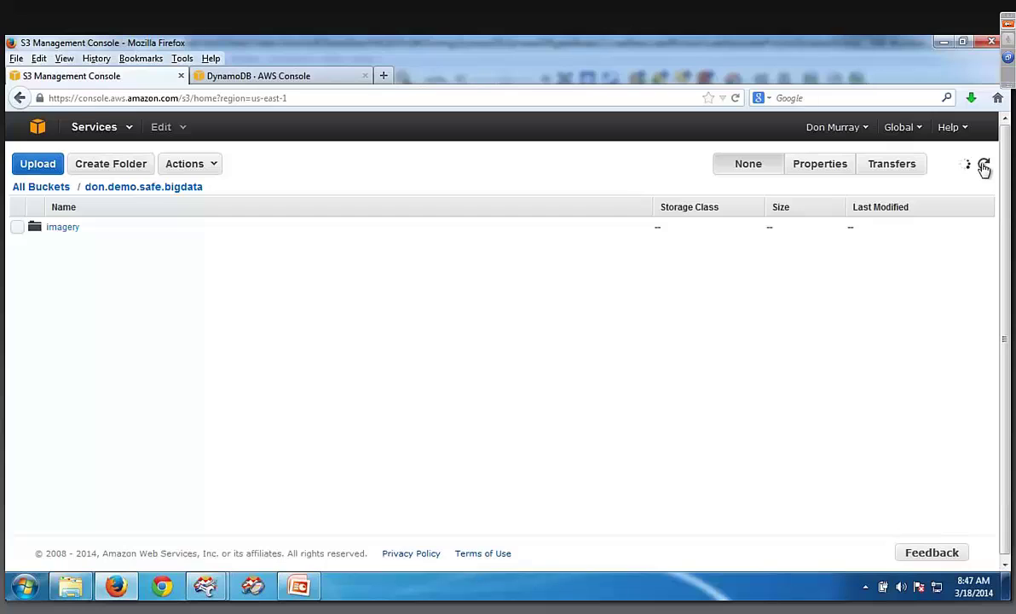
click(983, 166)
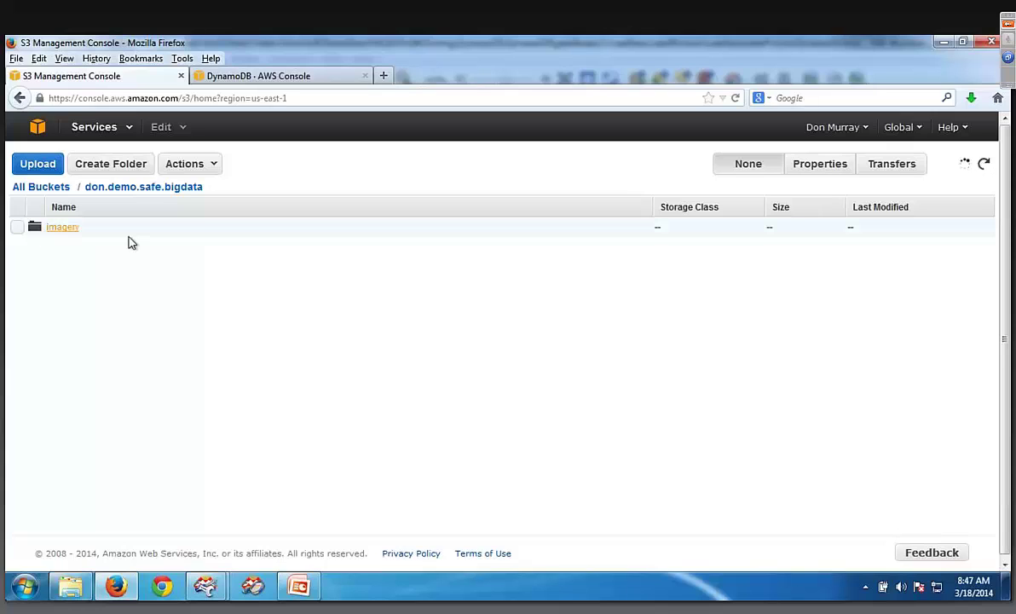
click(64, 227)
click(101, 228)
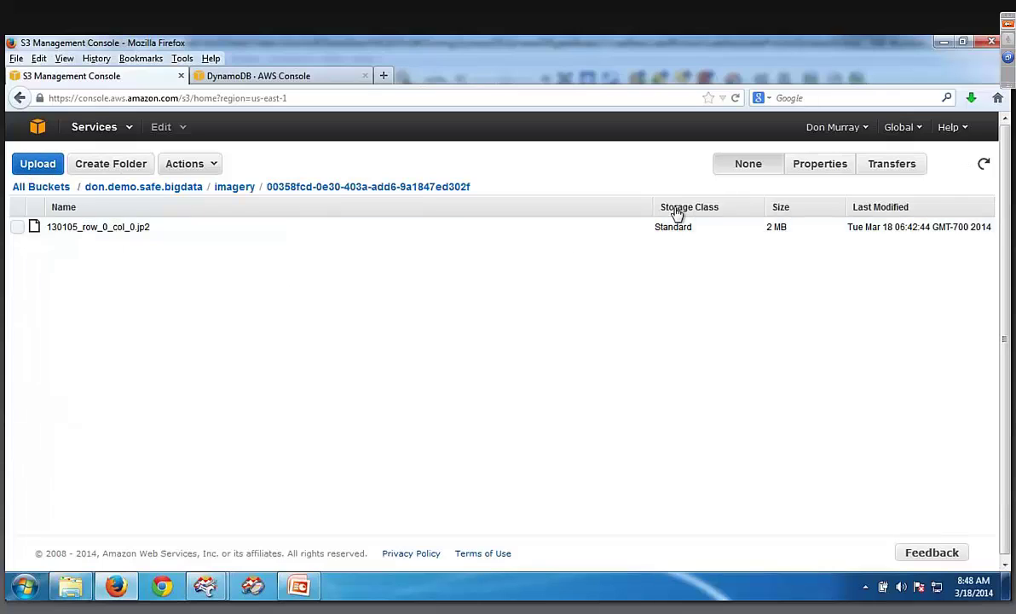
click(141, 187)
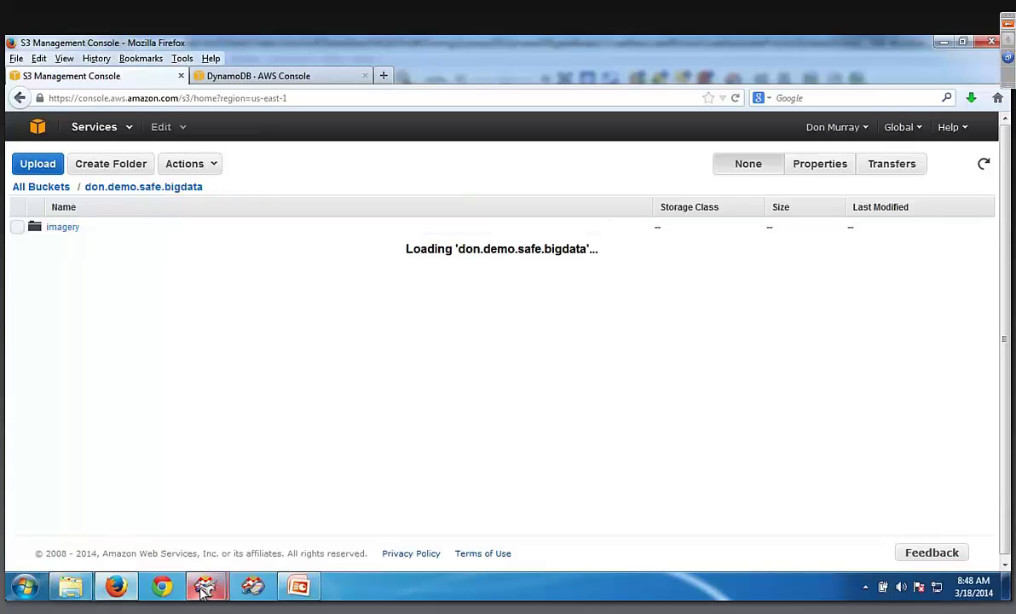
mouse_move(203, 590)
click(265, 522)
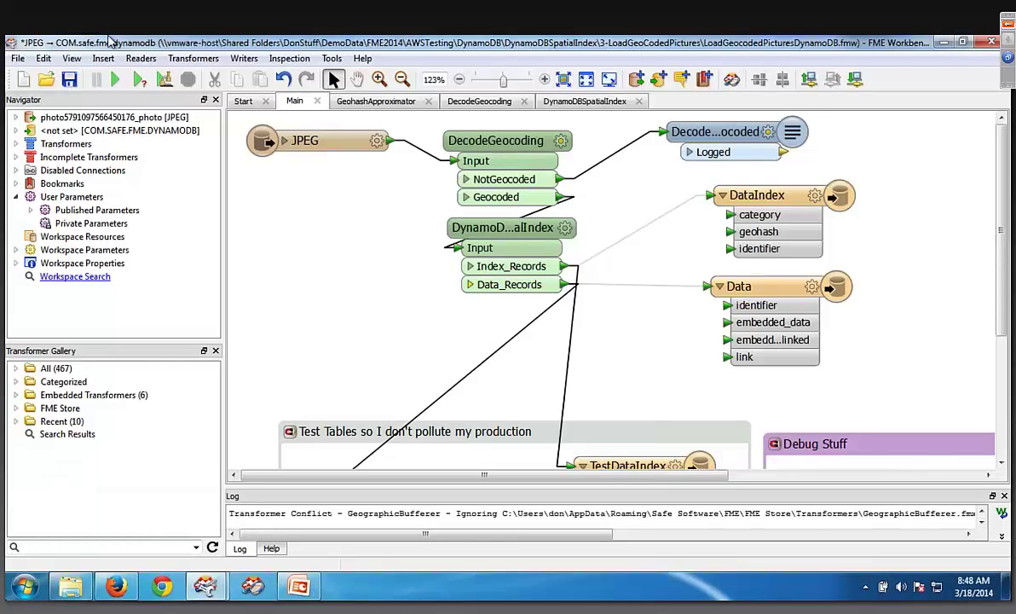
Run the geocoded-pictures workspace and enlarge the log to read its output
click(115, 79)
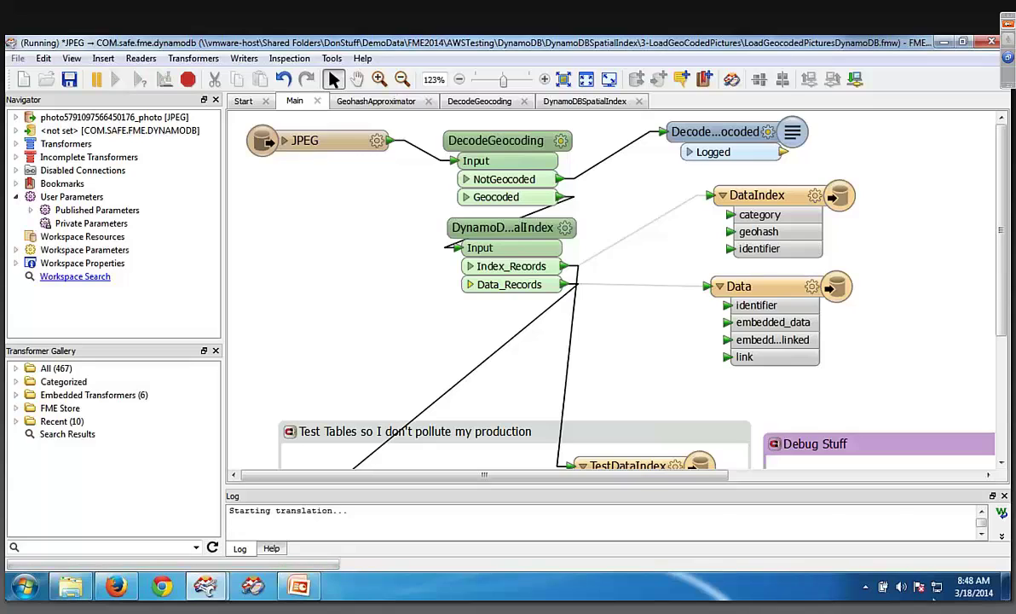
drag(700, 486, 705, 406)
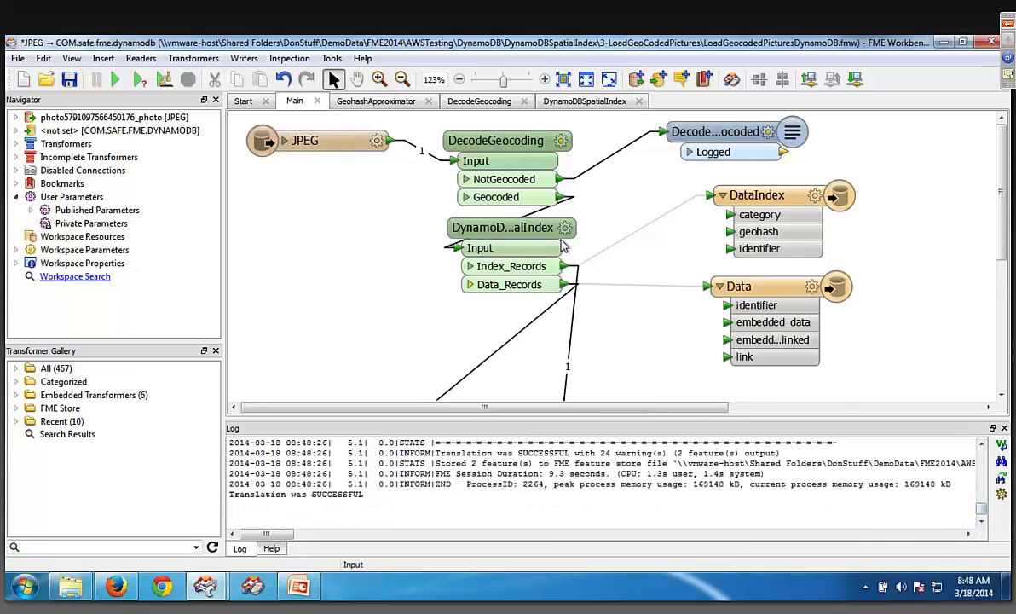
click(134, 586)
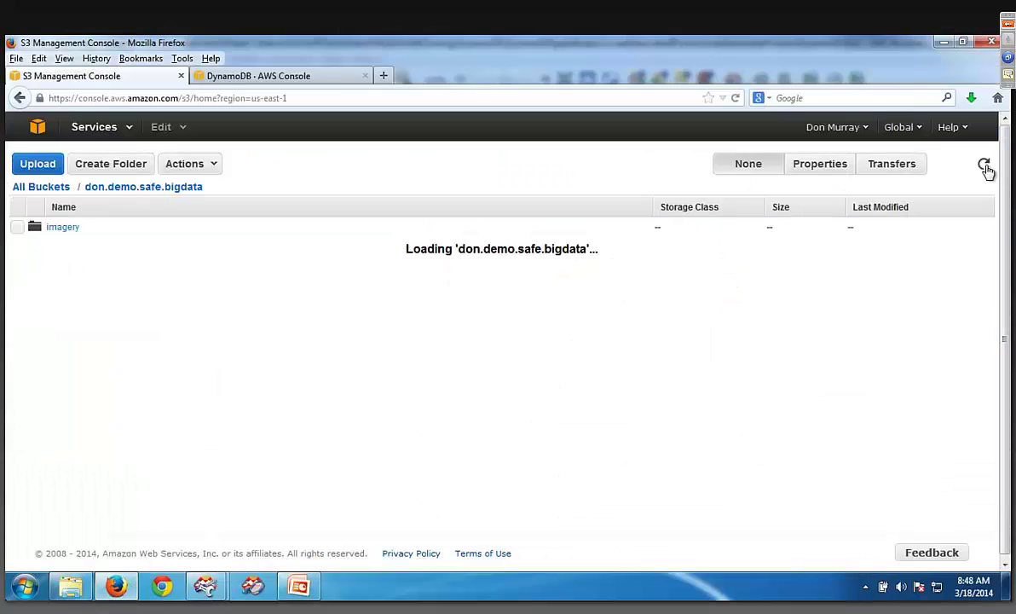
click(76, 228)
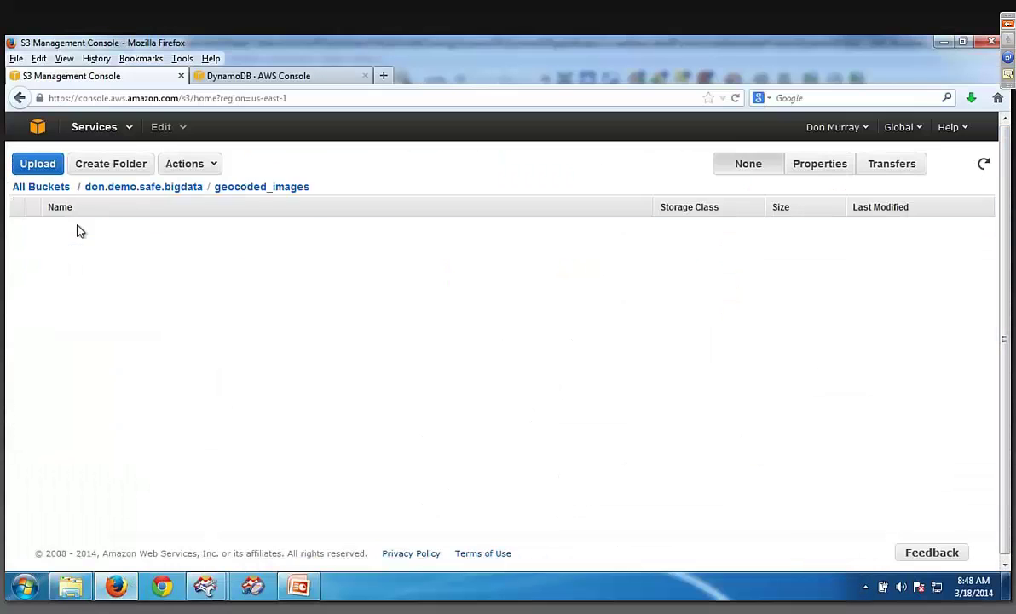
click(97, 230)
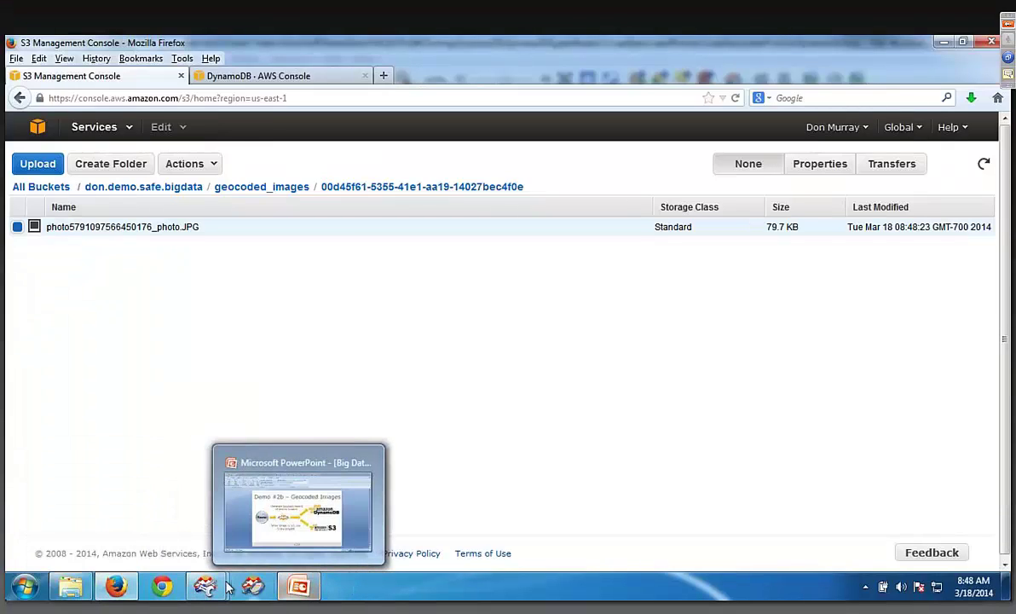
click(264, 81)
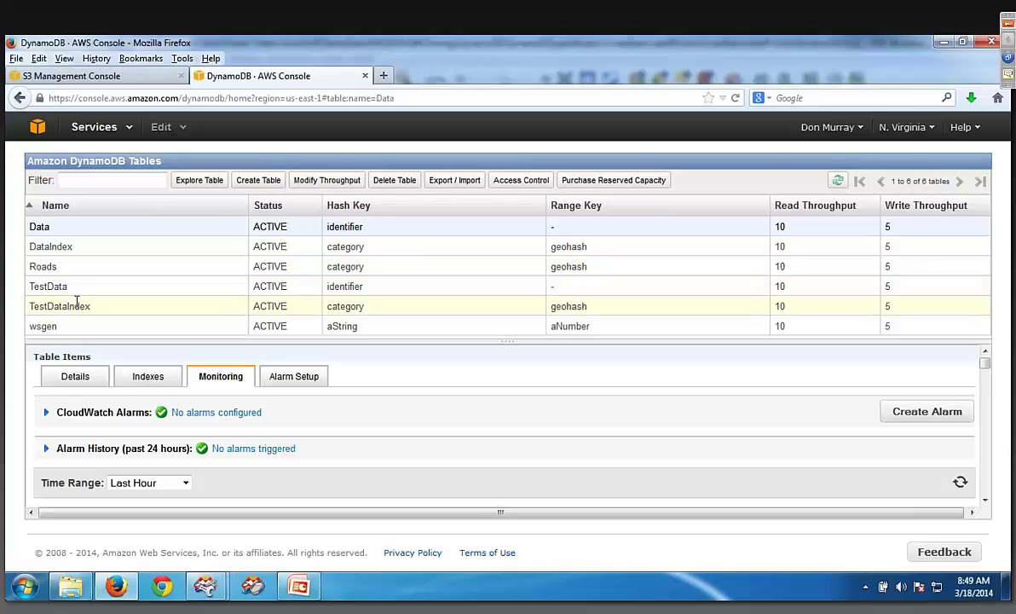
Browse the TestDataIndex items, then go back to the tables list
double_click(77, 307)
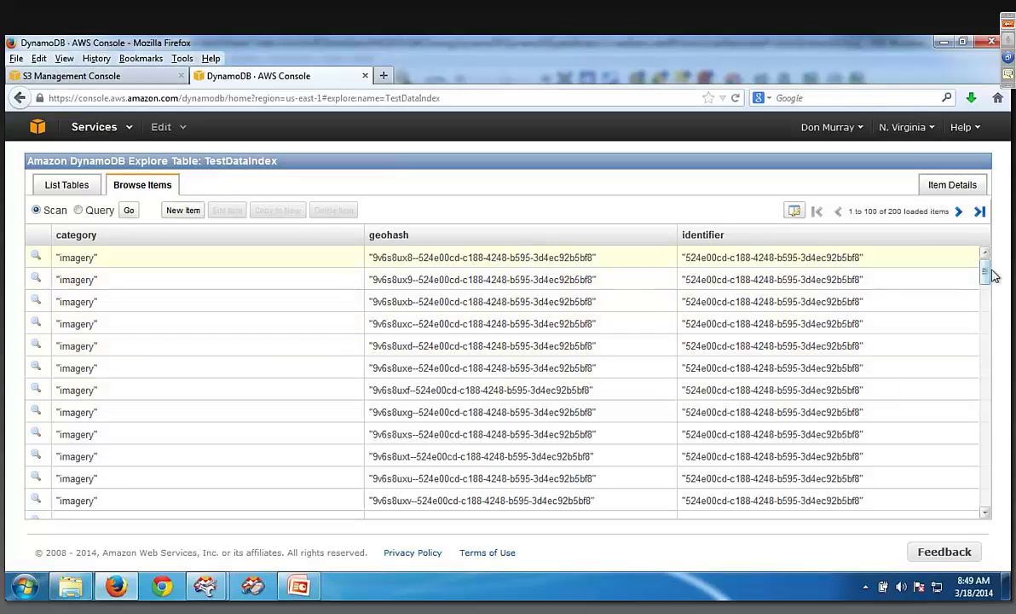
drag(984, 272, 1006, 159)
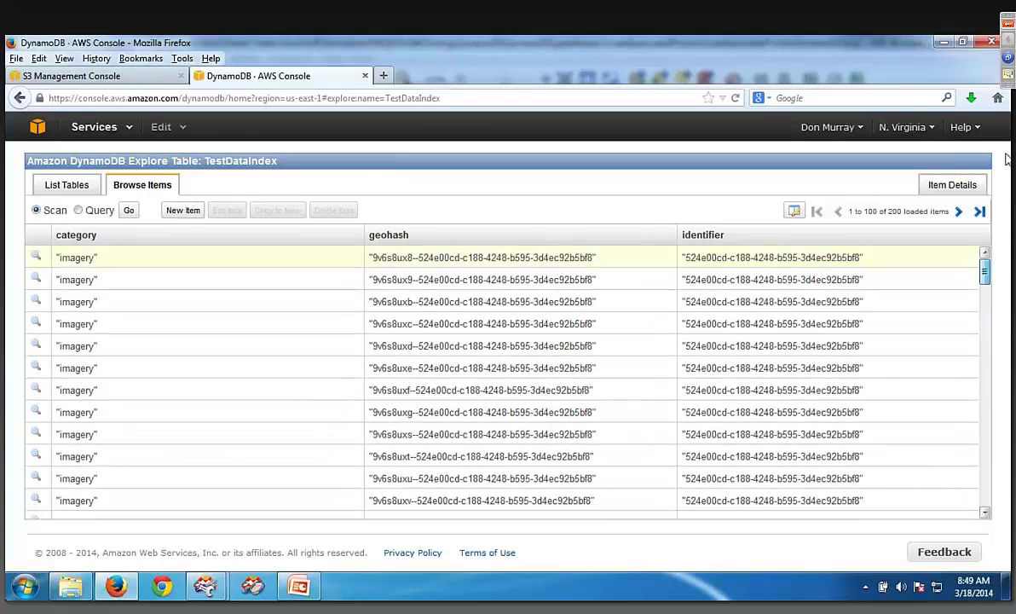
click(63, 186)
View Item Details of the TestData row linking to a geocoded S3 photo, then return to PowerPoint
double_click(55, 290)
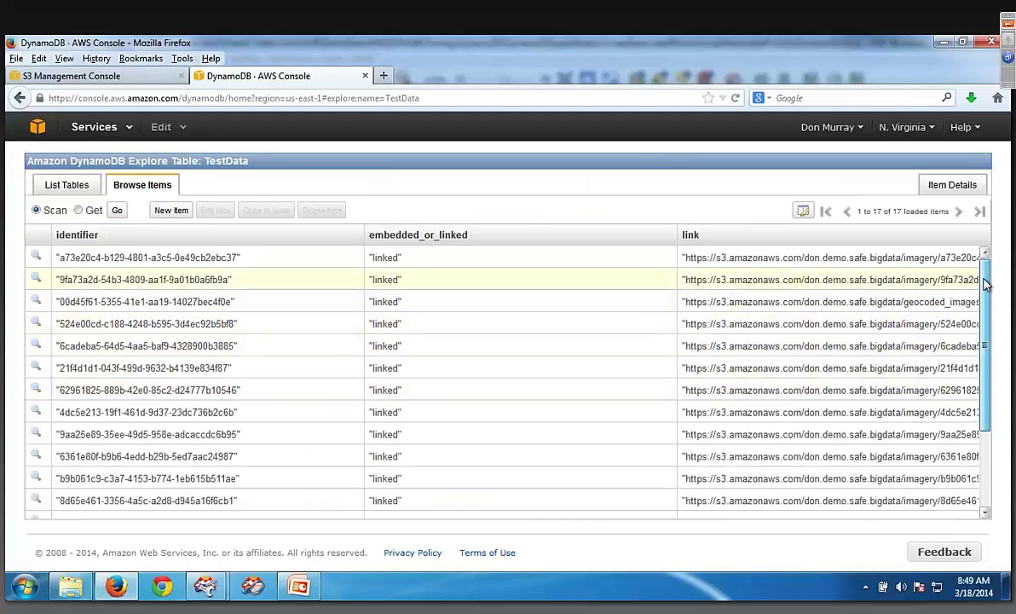
drag(986, 288, 986, 404)
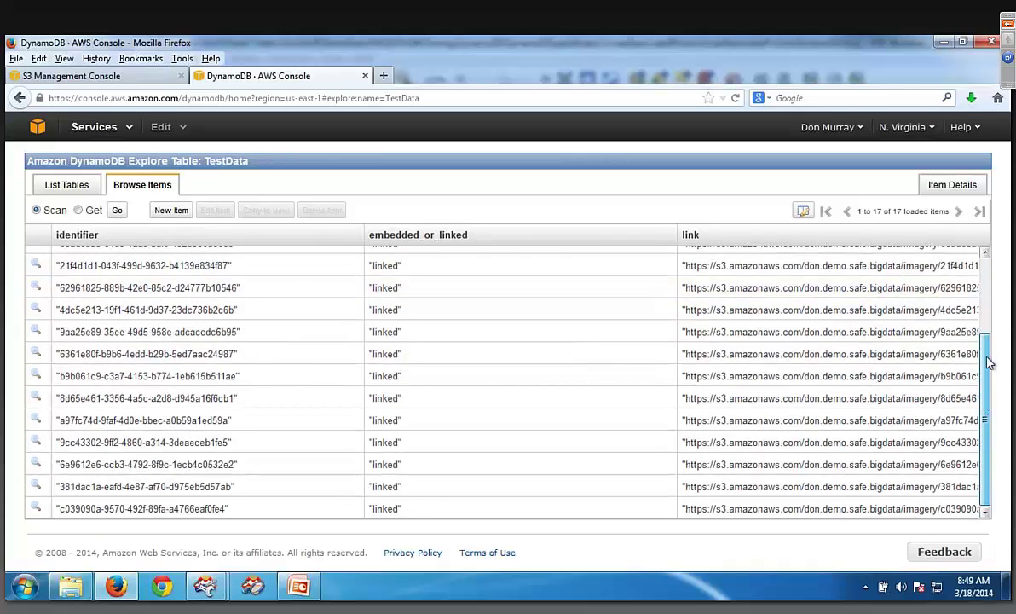
drag(987, 354, 986, 254)
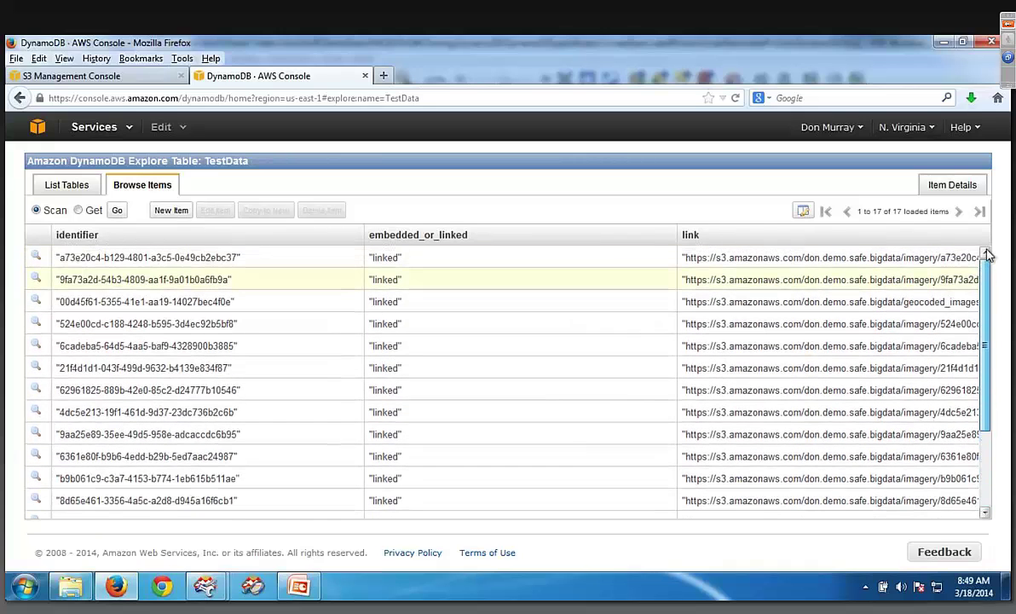
click(915, 309)
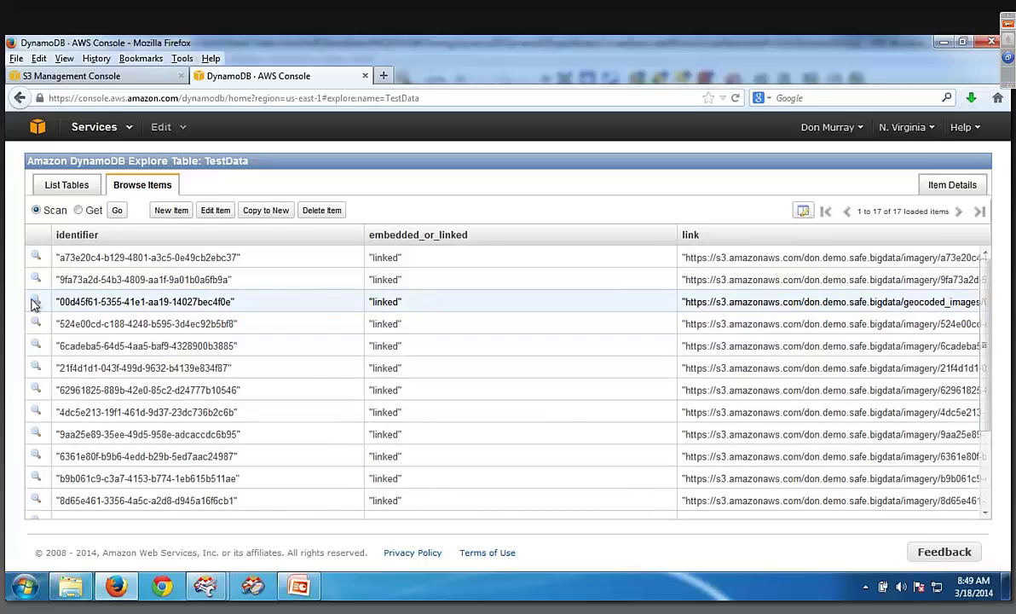
click(34, 298)
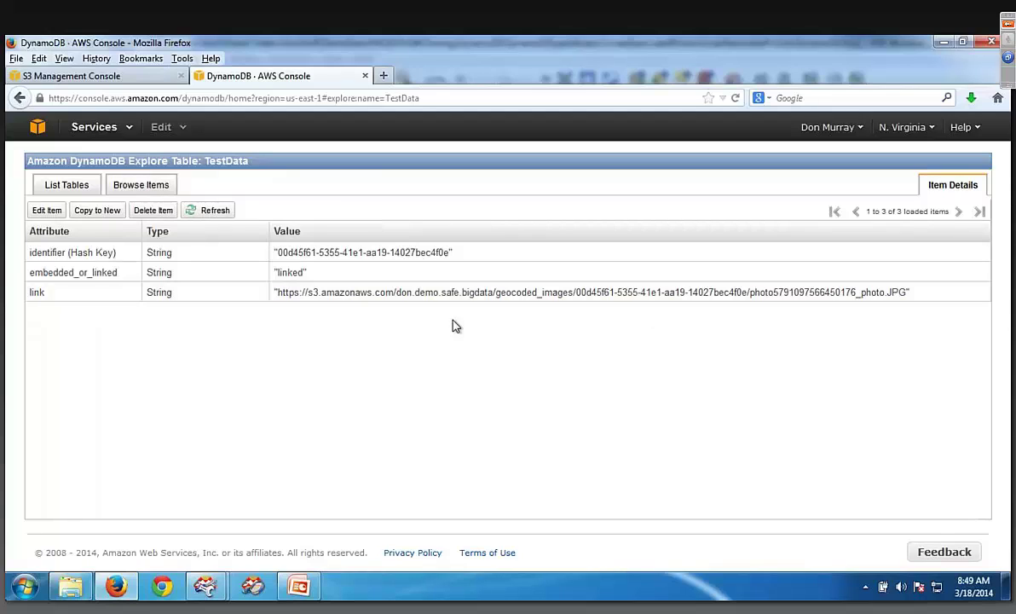
click(296, 586)
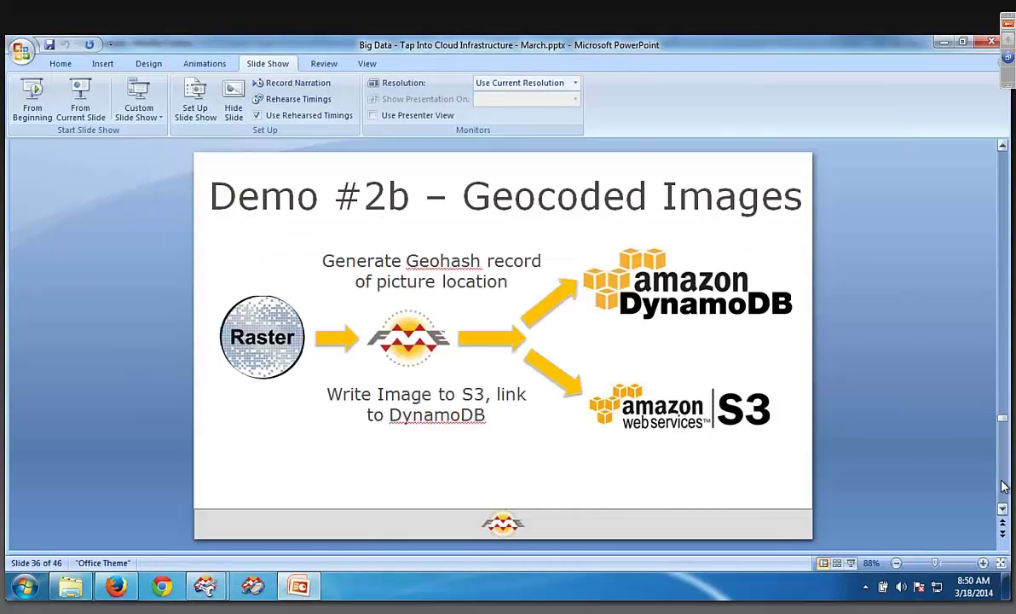
Scroll from slide 36 to slide 37, Demo #2c – Spatially Store Anything
scroll(1002, 486, down, 1)
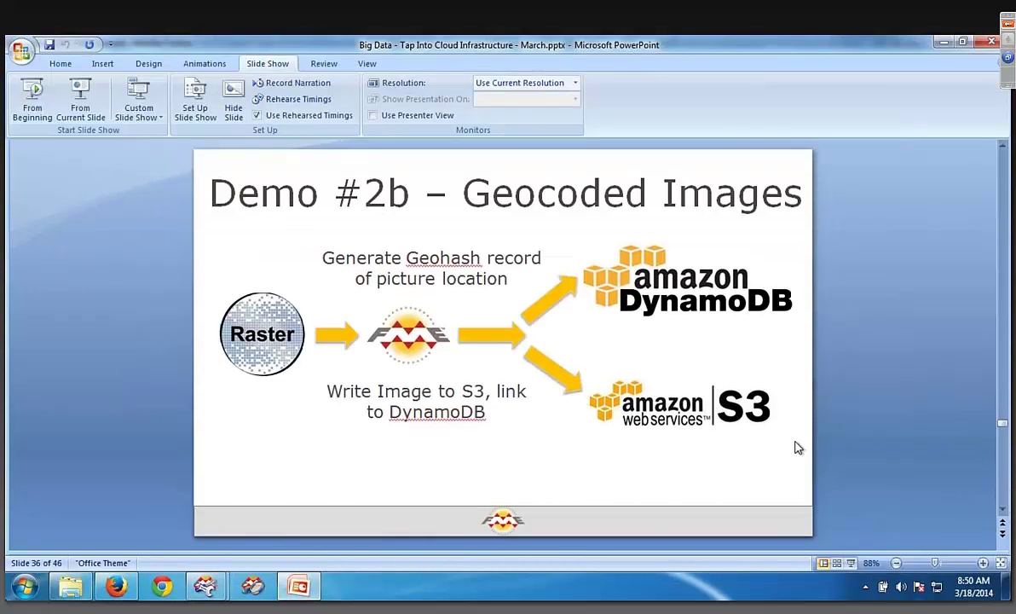
scroll(798, 447, down, 2)
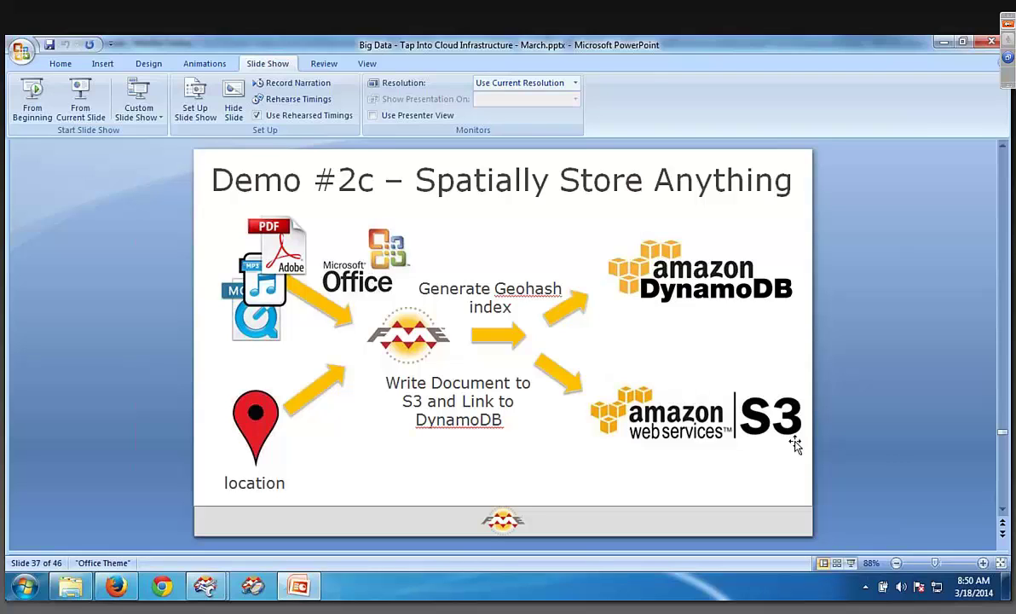
Back in Windows, open LoadAnyDocumentOrLinkDynamoDB.fmw from DynamoDBSpatialIndex\4-LoadAnyDocumentOrLink in Explorer
click(203, 597)
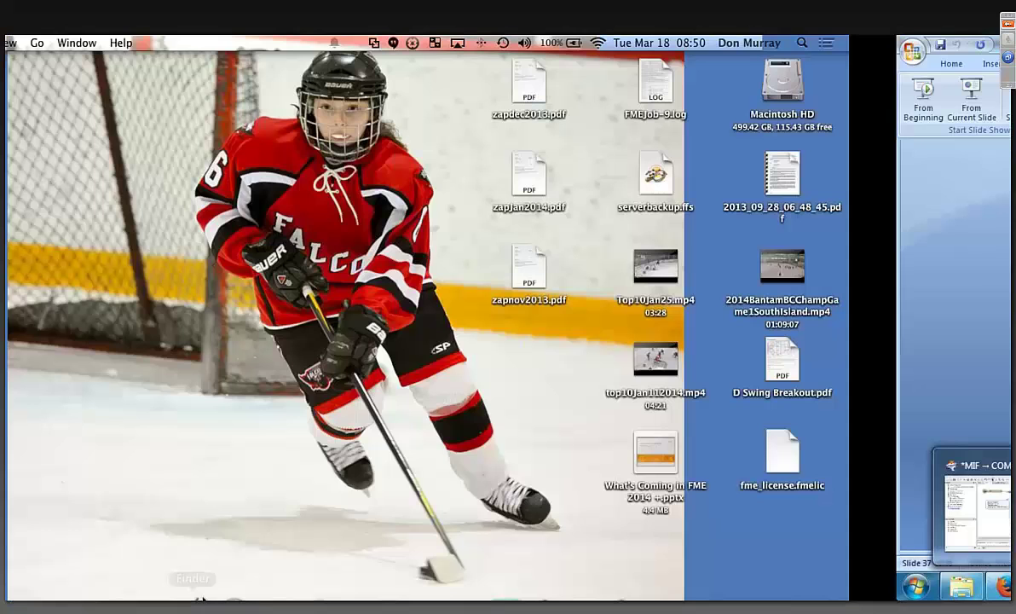
key(super+Tab)
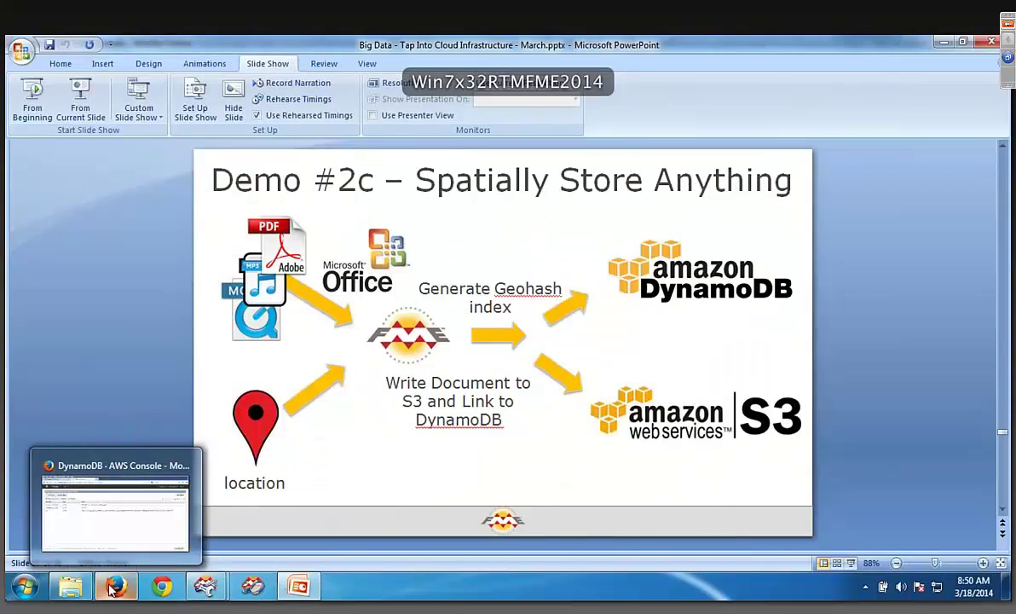
click(73, 590)
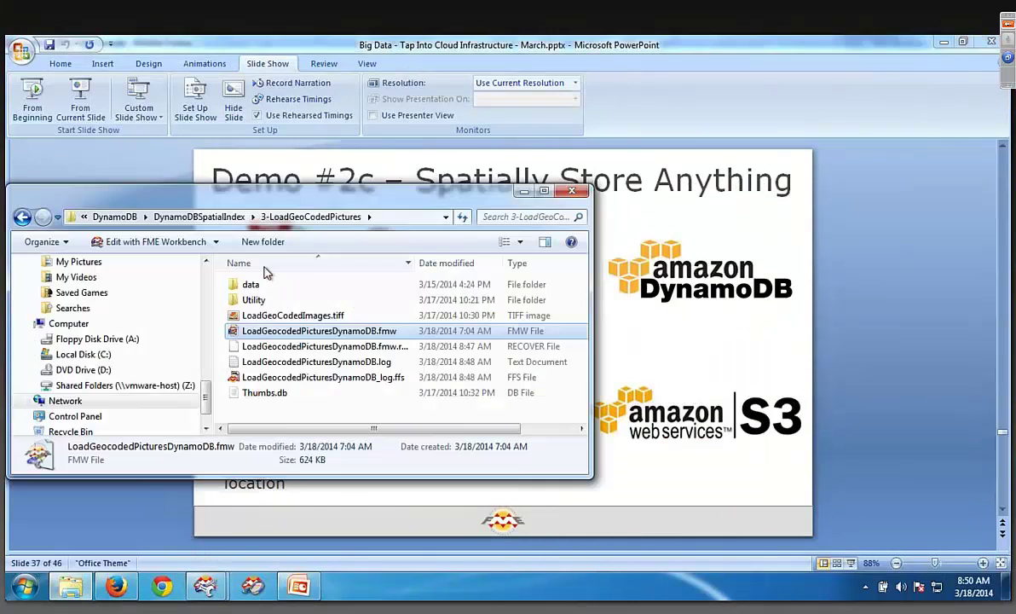
click(218, 216)
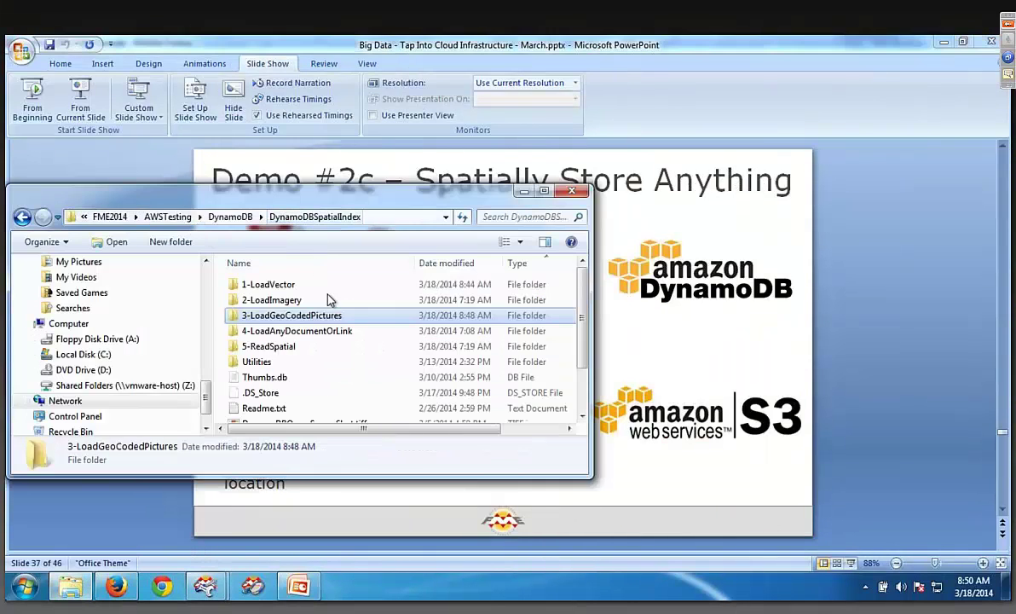
double_click(305, 331)
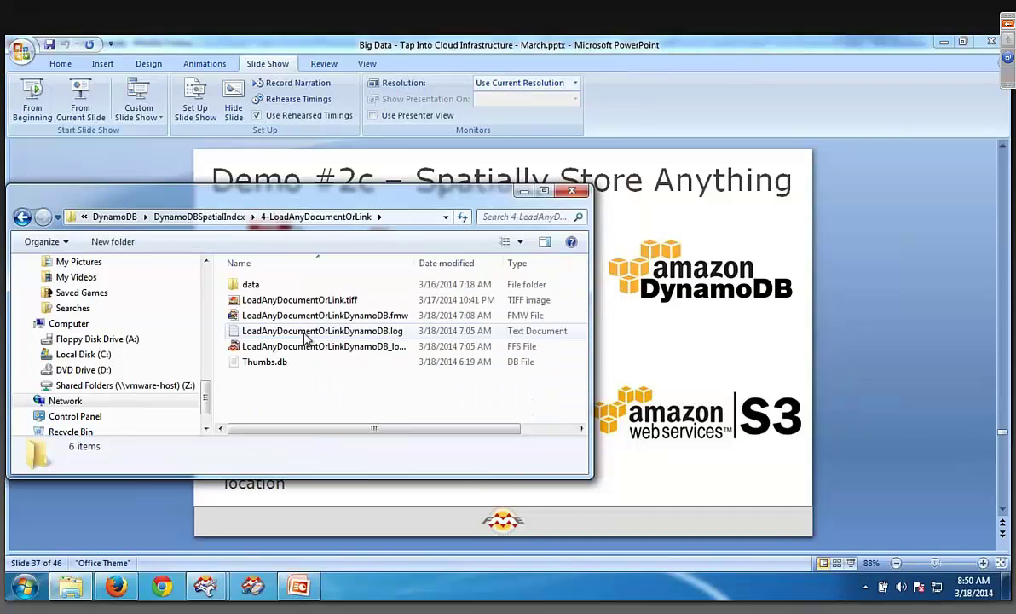
double_click(313, 317)
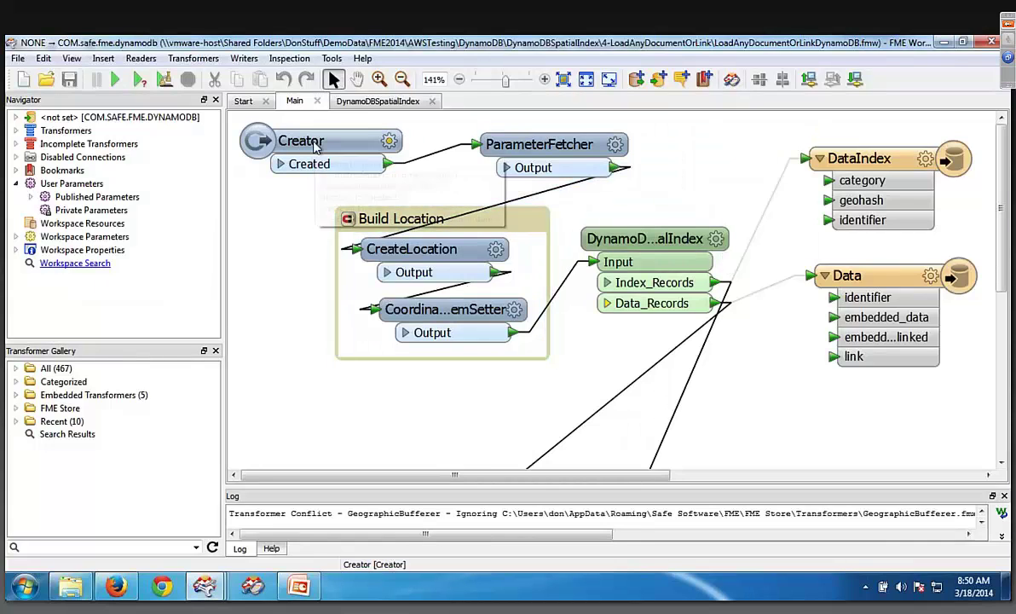
Open Run with Parameters and copy LoadAnyDocumentOrLinkDynamoDB.fmw's full path from Explorer
click(147, 89)
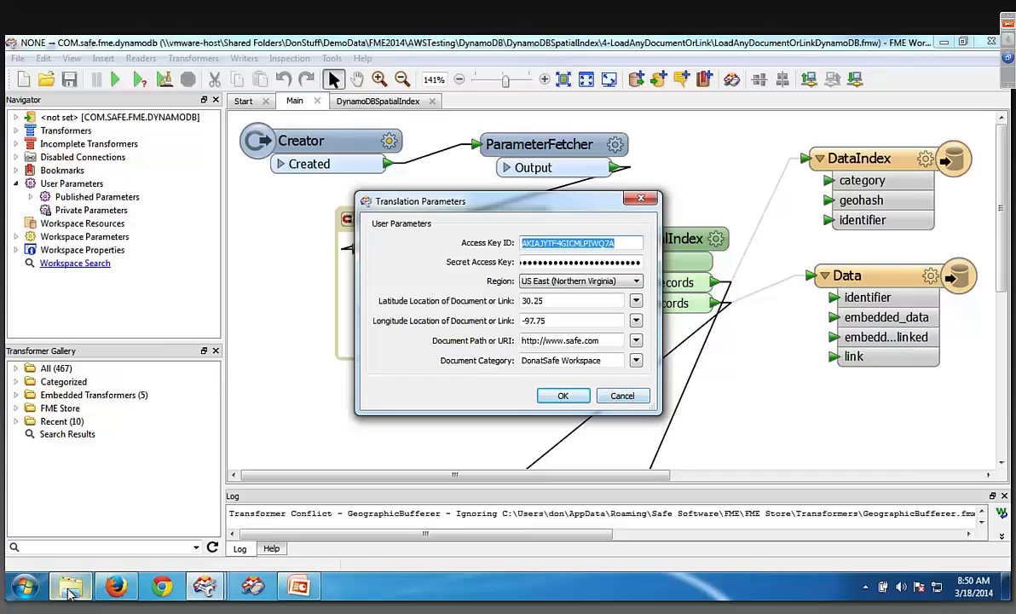
mouse_move(70, 593)
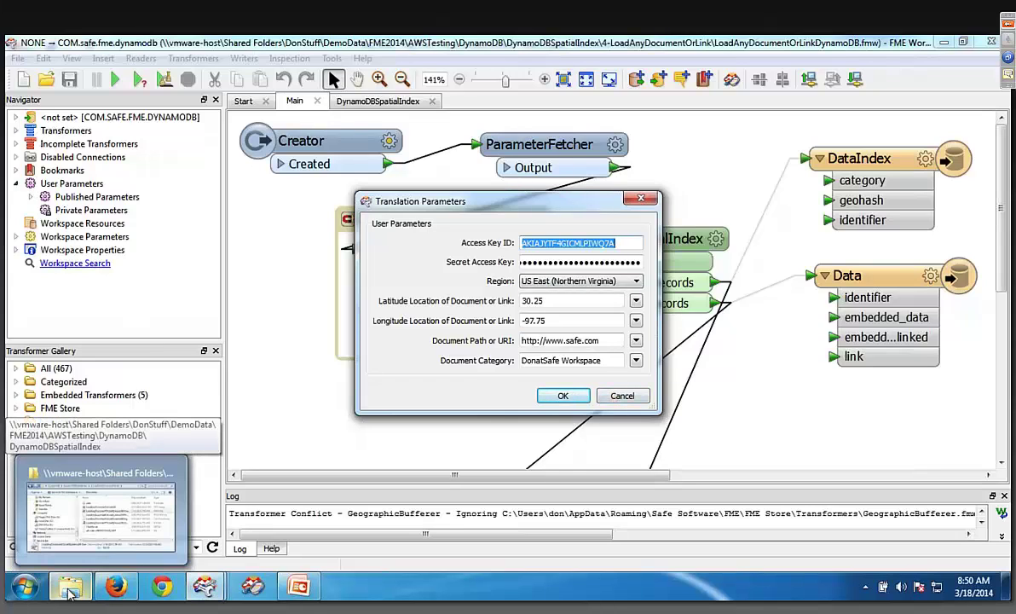
click(70, 592)
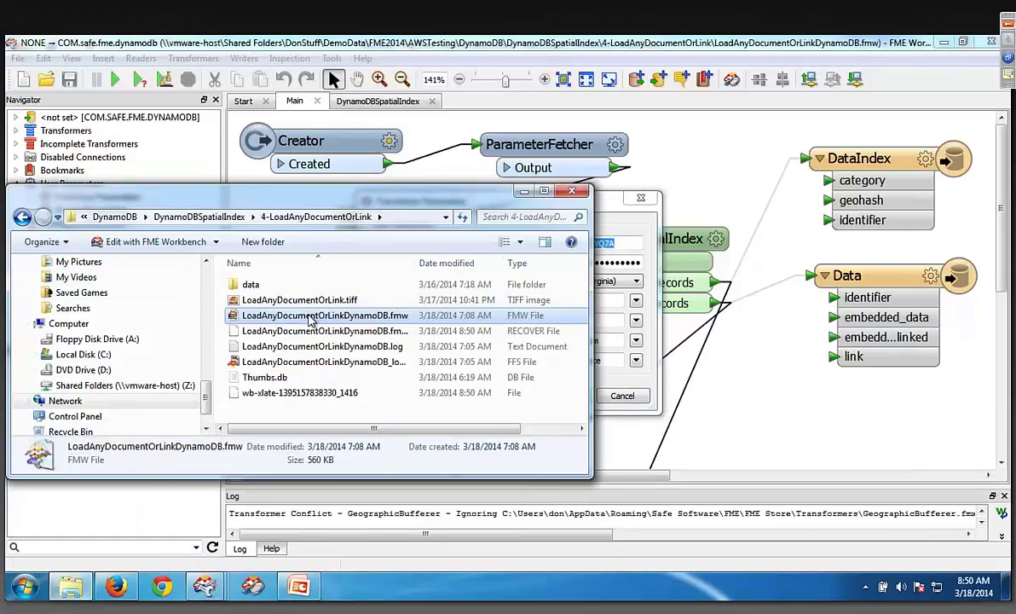
right_click(310, 320)
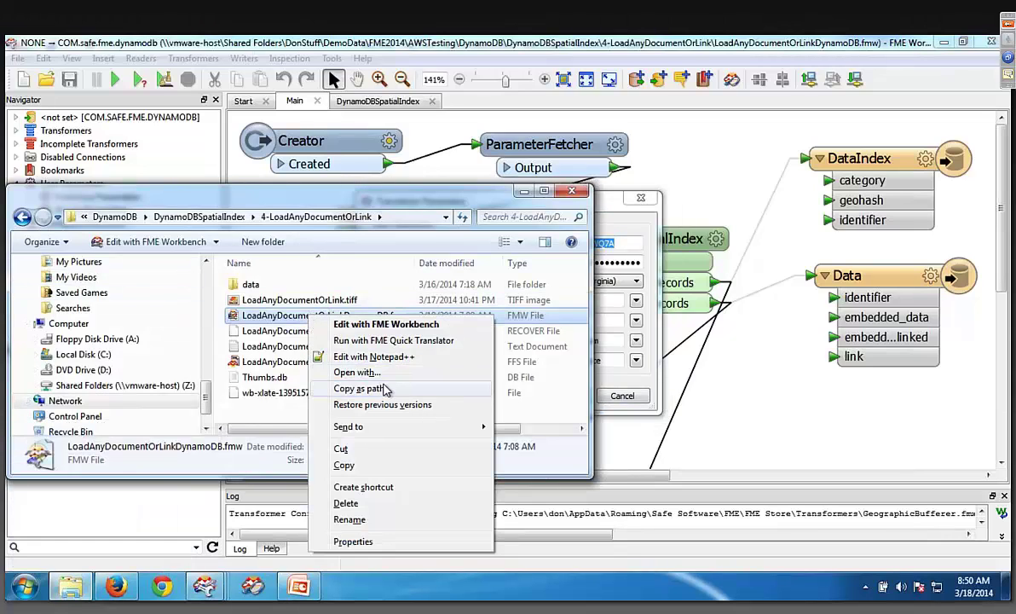
click(358, 389)
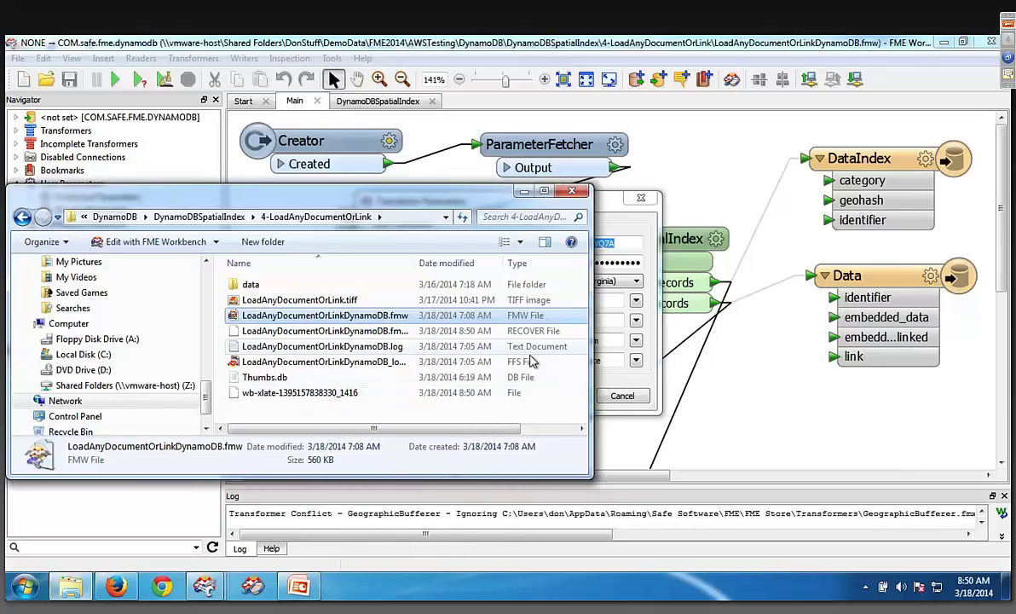
click(612, 375)
triple_click(574, 339)
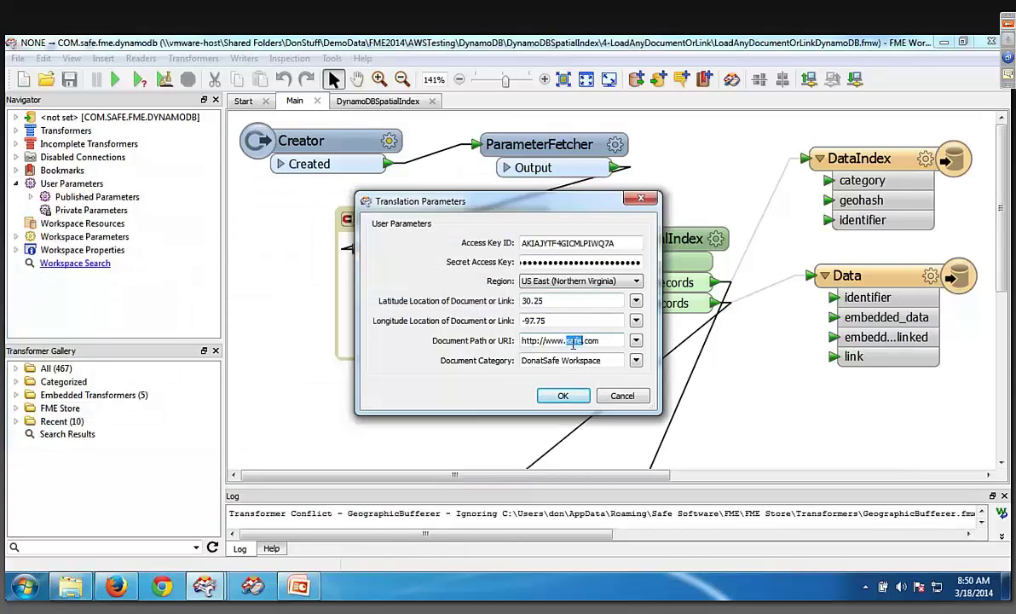
key(ctrl+v)
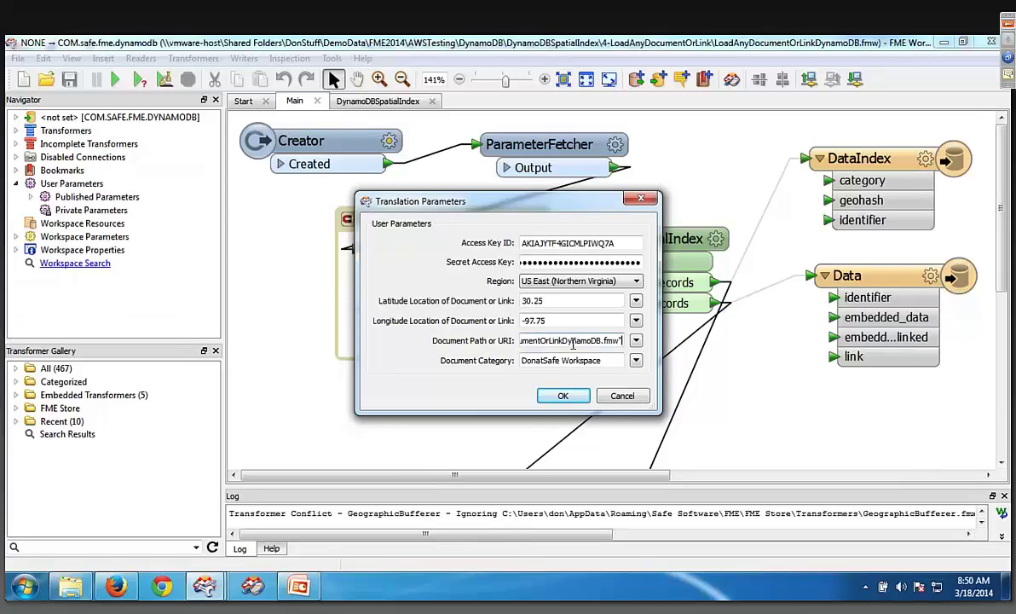
key(BackSpace)
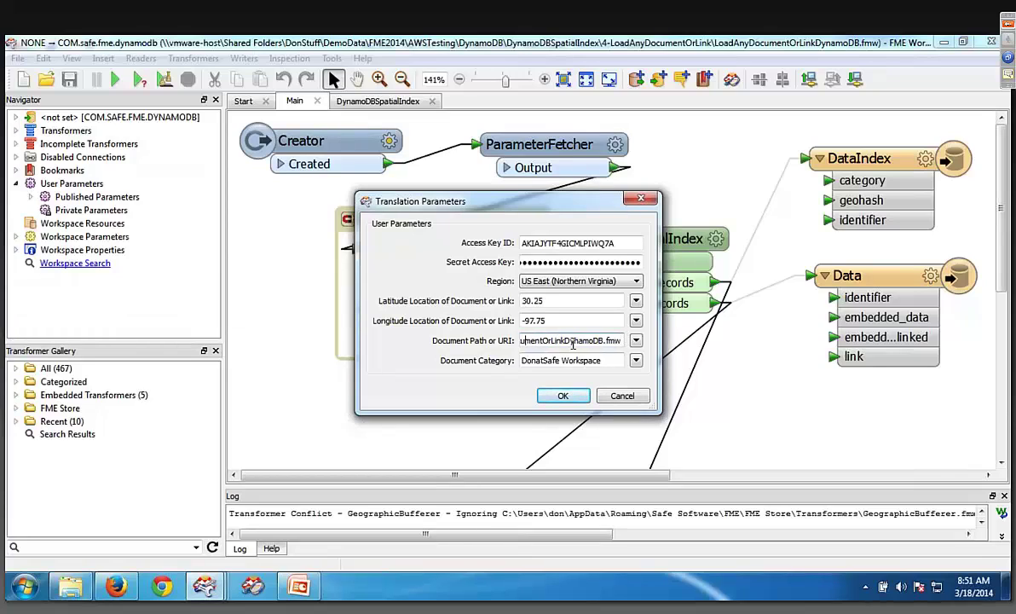
key(Left)
key(Left)
key(Left)
key(Left)
key(Left)
key(Left)
key(Left)
key(Left)
key(Left)
key(Left)
key(Left)
key(Left)
key(Left)
key(Left)
key(Left)
key(Left)
key(Left)
key(Left)
key(Left)
key(Left)
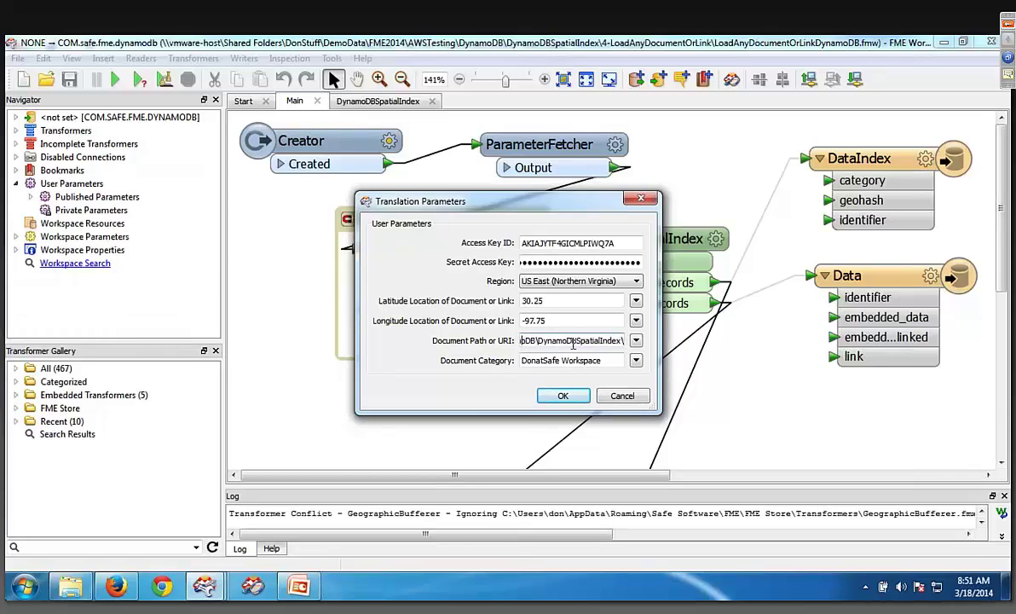
key(Left)
key(Left)
key(Left)
key(Left)
key(Left)
key(Left)
key(Left)
key(Left)
key(Left)
key(Left)
key(Left)
key(Left)
key(Left)
key(Left)
key(Left)
key(Left)
key(Left)
key(Left)
key(Left)
key(Left)
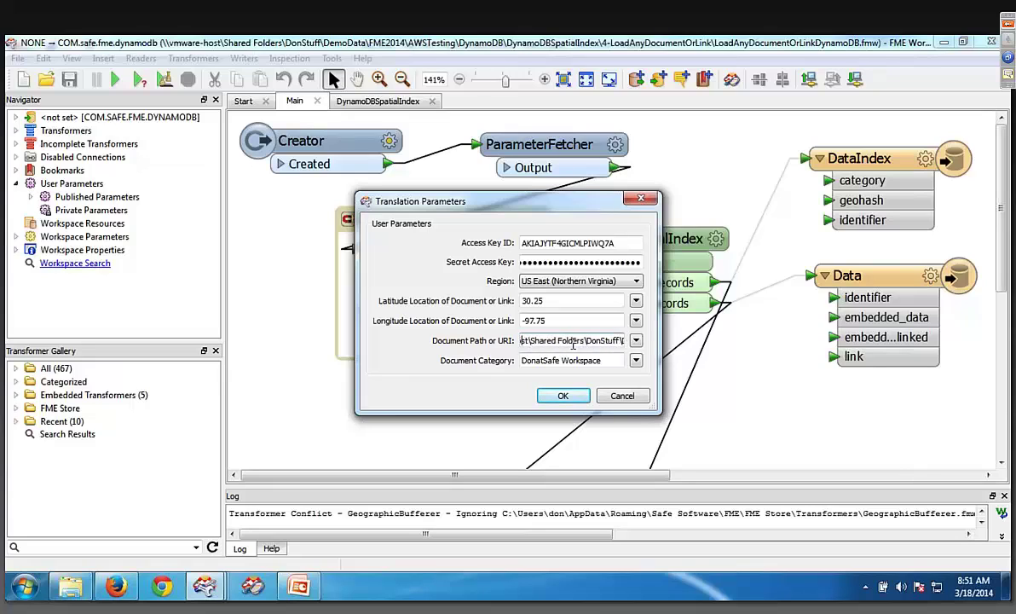
key(Left)
key(Left)
key(Left)
key(Left)
key(Left)
key(Left)
key(Left)
key(Left)
key(Left)
key(Left)
key(Left)
key(Left)
key(Left)
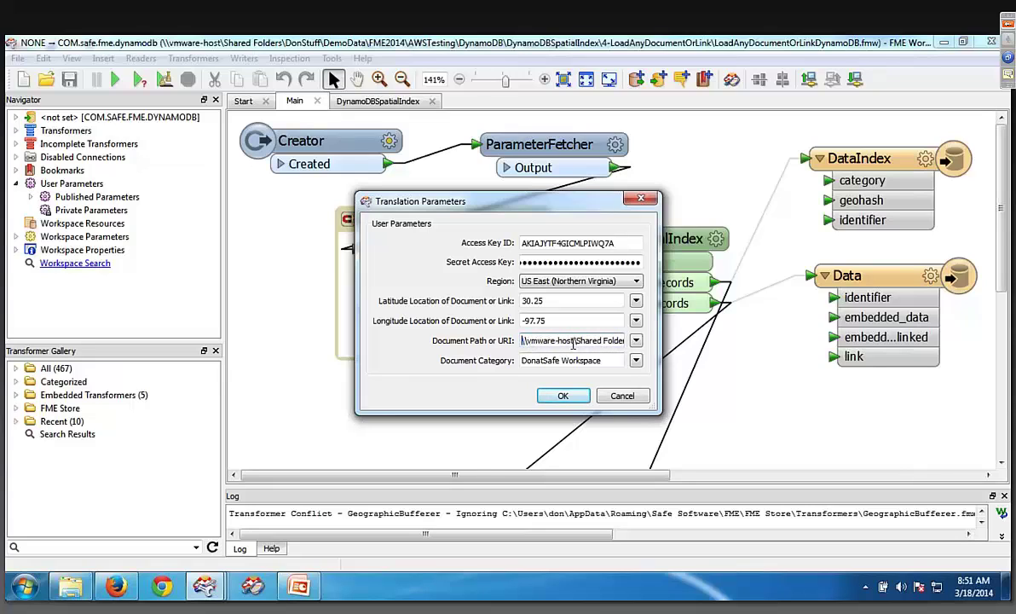
Change Document Category to DonWorkspace and run the translation at 30.25, -97.75
triple_click(563, 361)
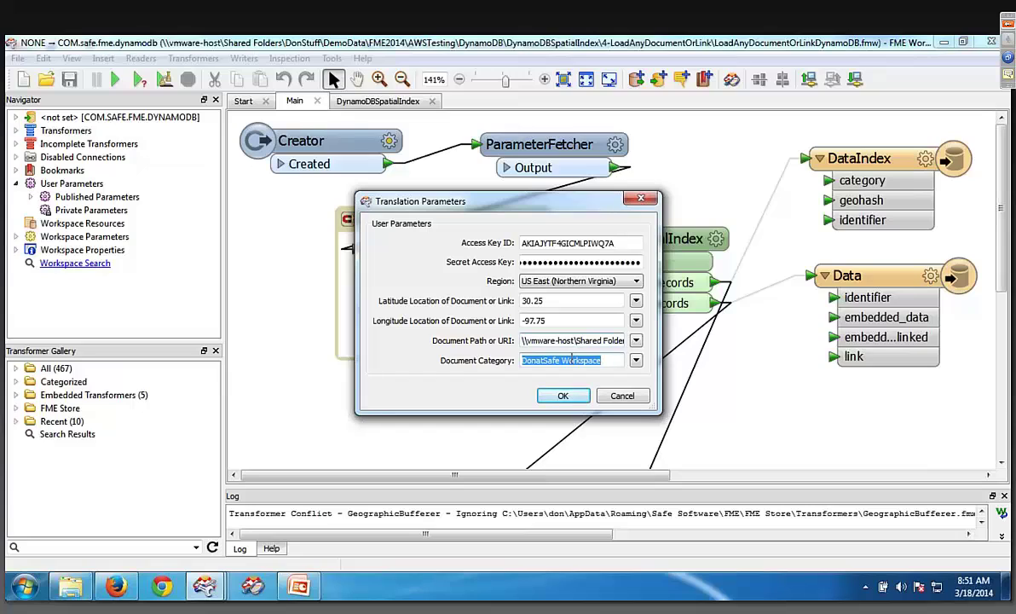
key(BackSpace)
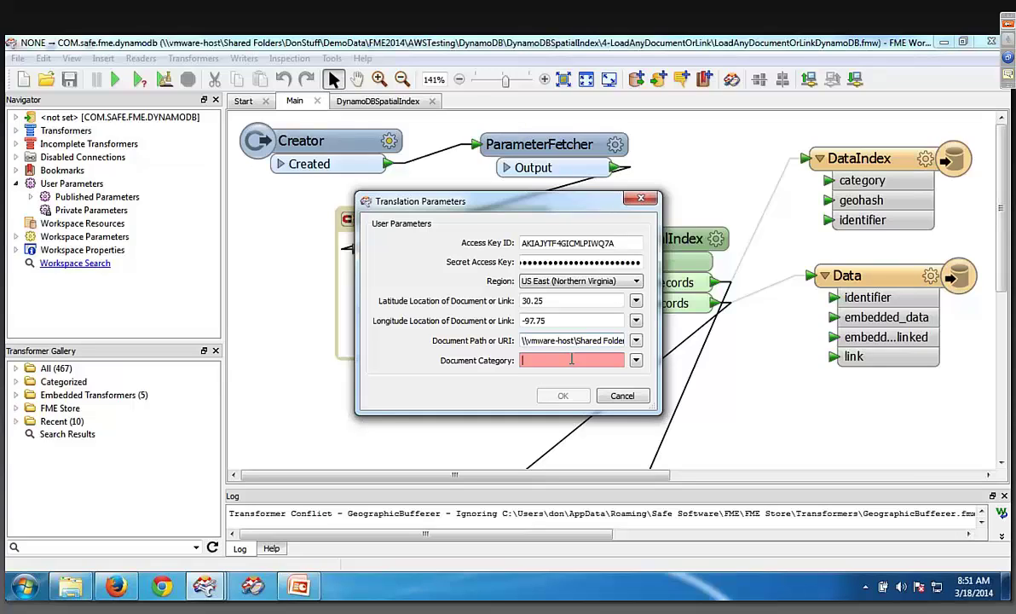
text(DonWo)
text(rksapce)
key(BackSpace)
key(BackSpace)
key(BackSpace)
text(ce)
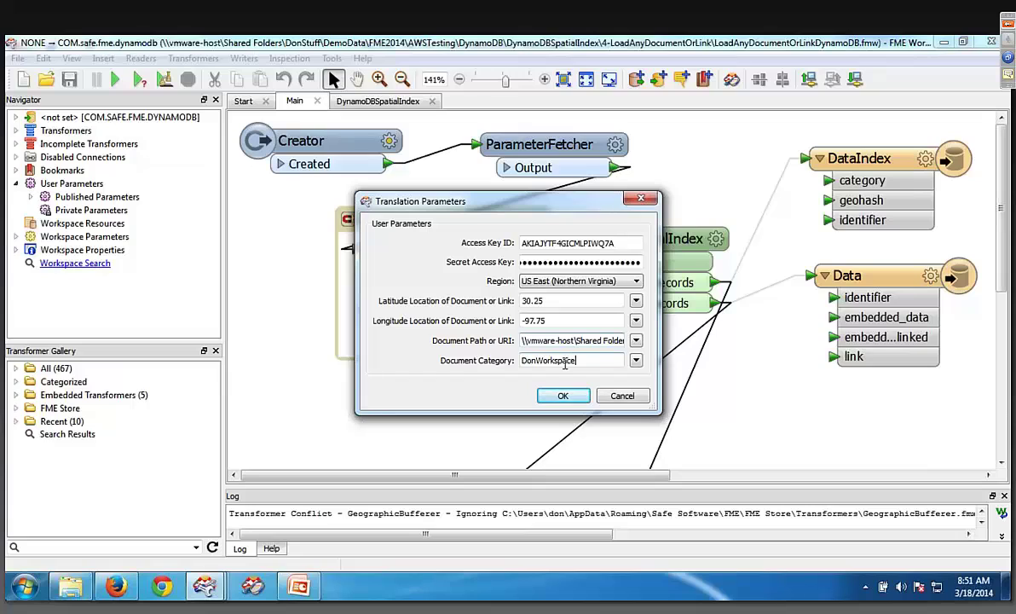
click(566, 396)
click(566, 396)
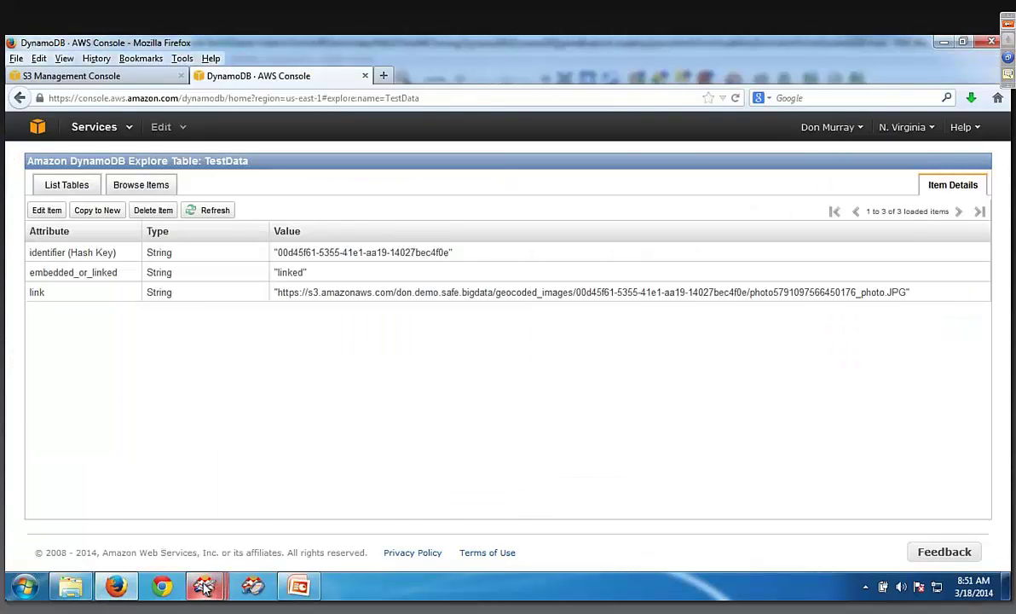
Enlarge the workspace log to show 2 features written, then bring Firefox's DynamoDB console forward
mouse_move(204, 585)
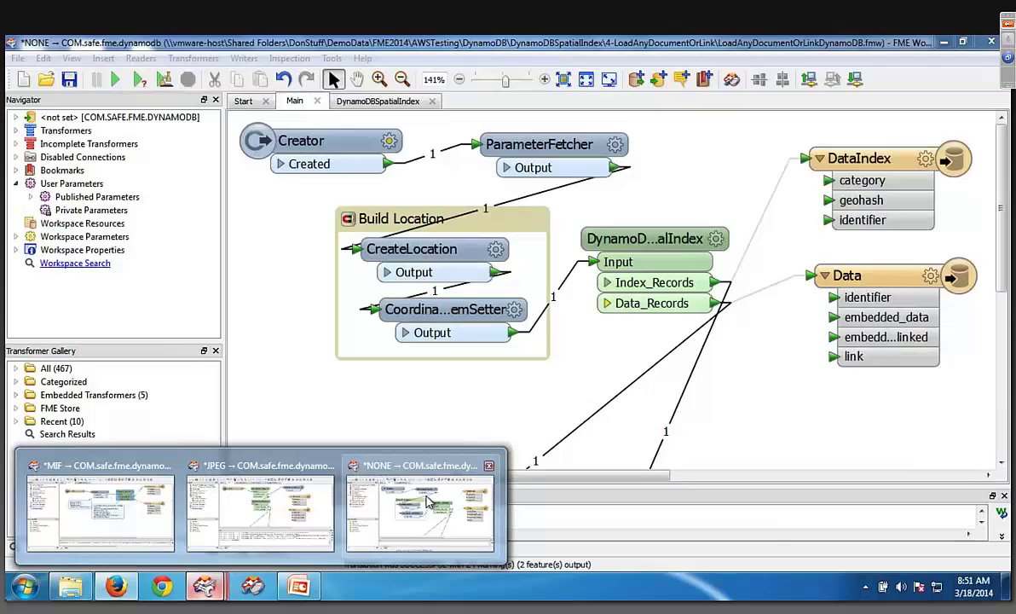
click(429, 503)
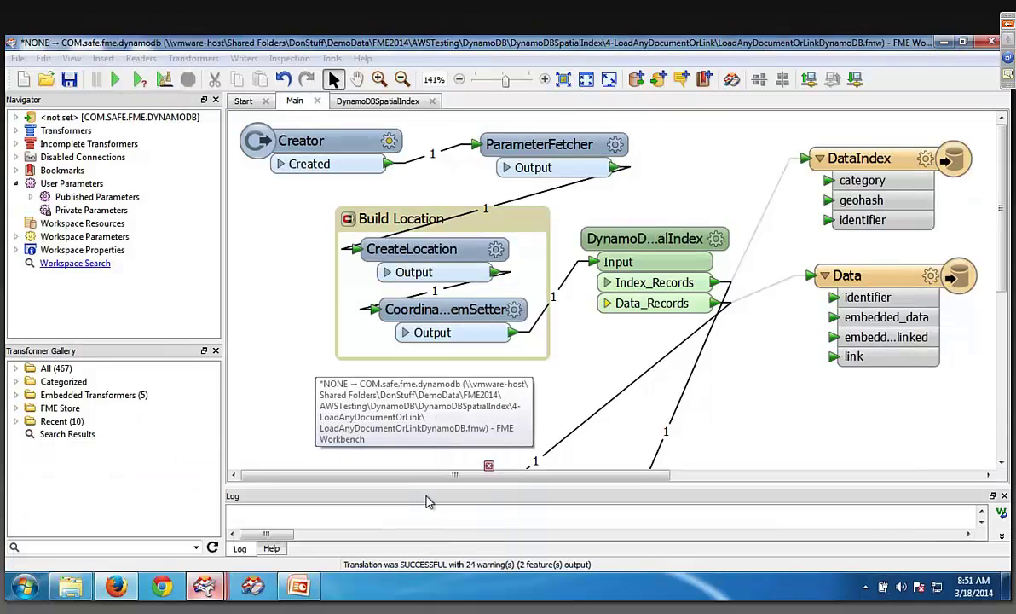
drag(550, 495, 515, 298)
mouse_move(116, 585)
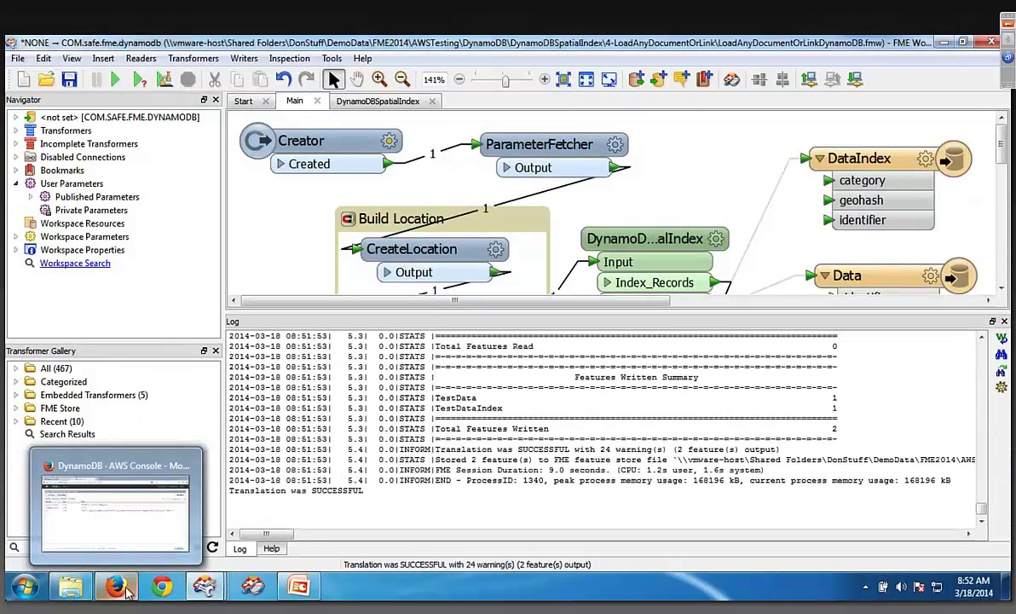
click(111, 511)
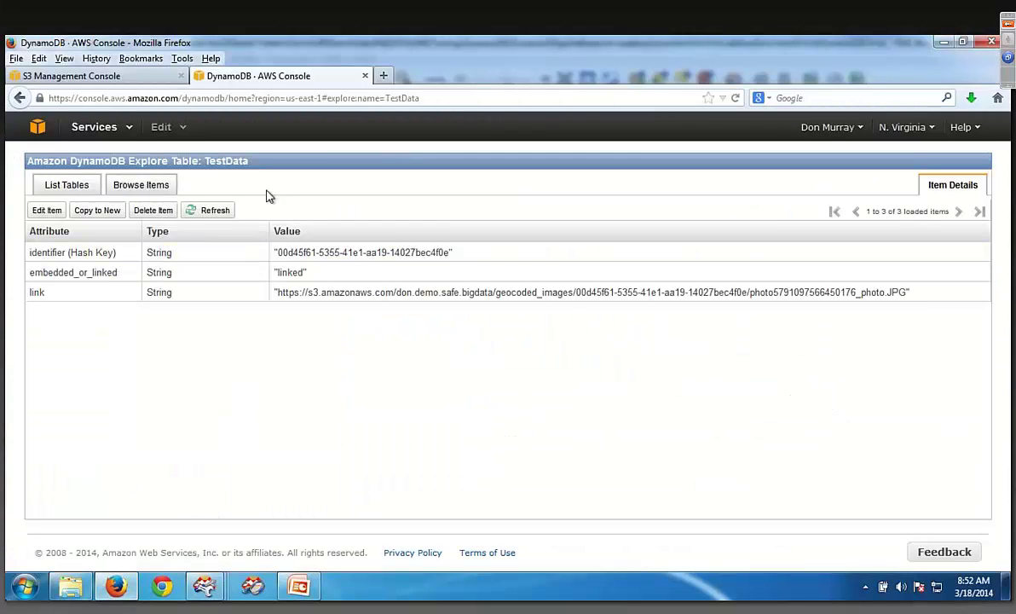
Explore the TestData table's items and open the details of item 9e1a4338
click(68, 186)
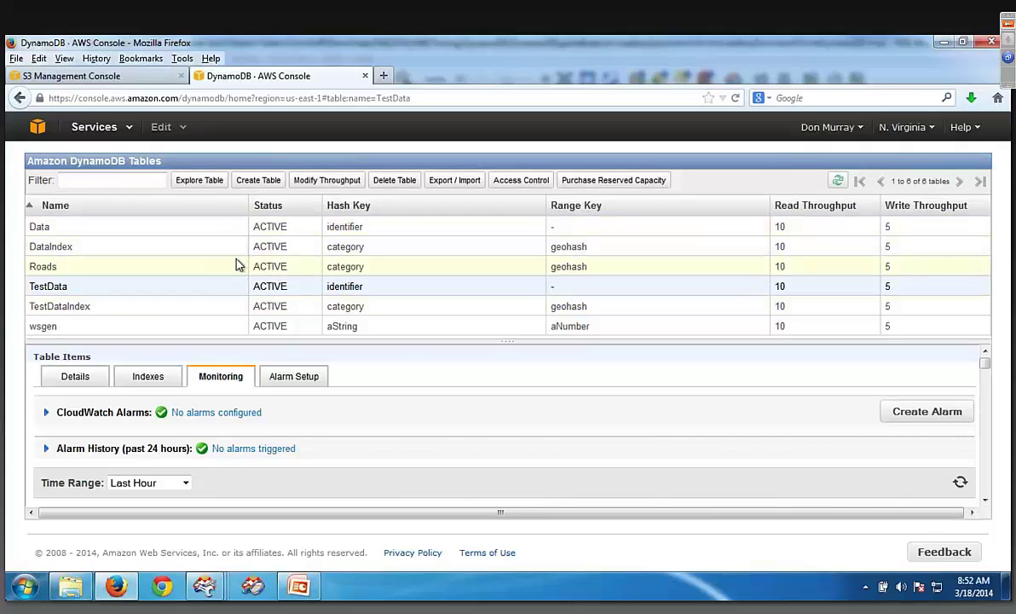
click(204, 181)
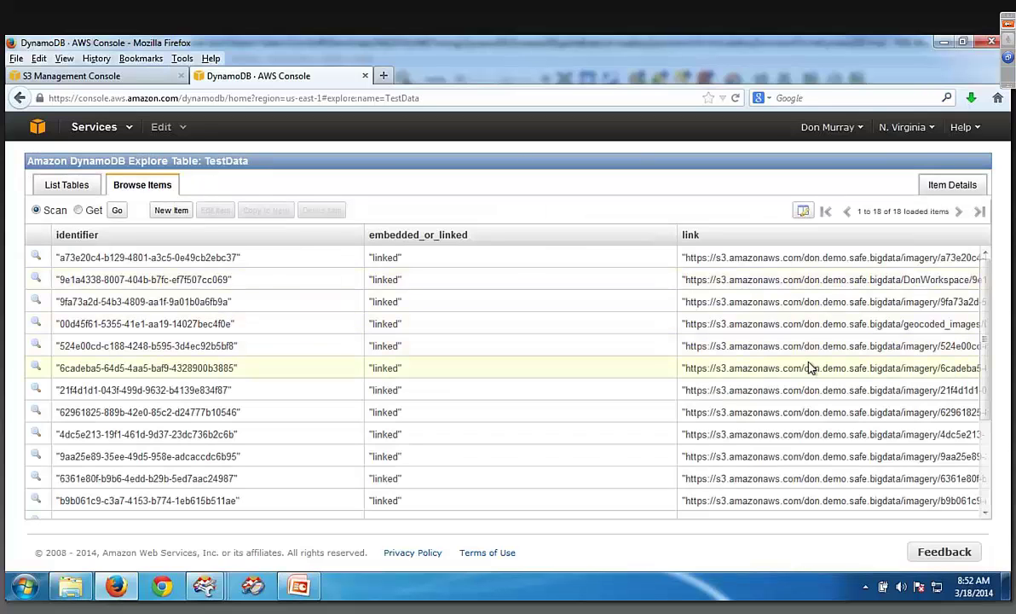
scroll(810, 367, down, 1)
scroll(810, 367, down, 3)
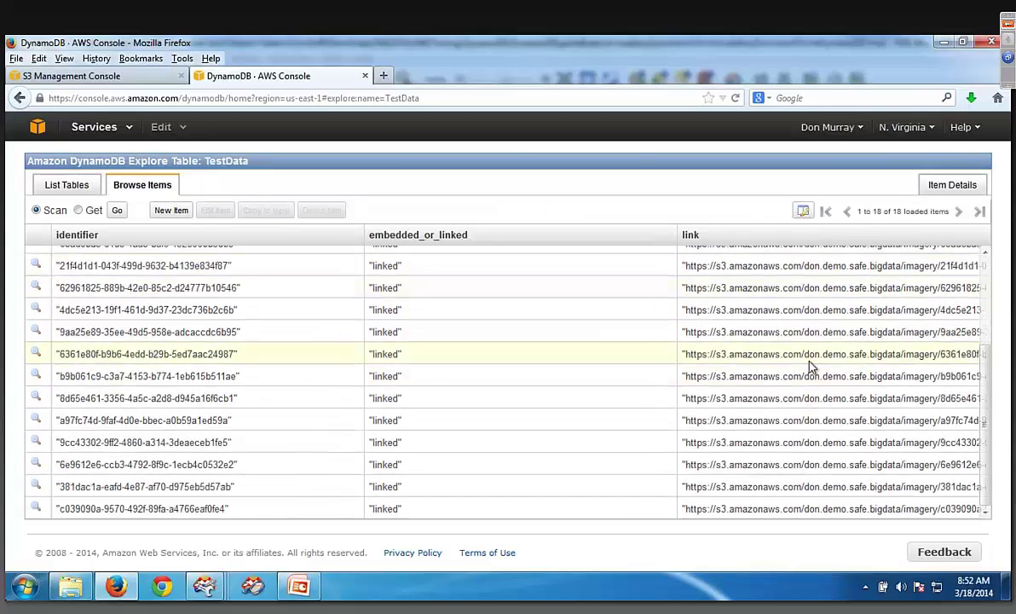
scroll(810, 367, up, 3)
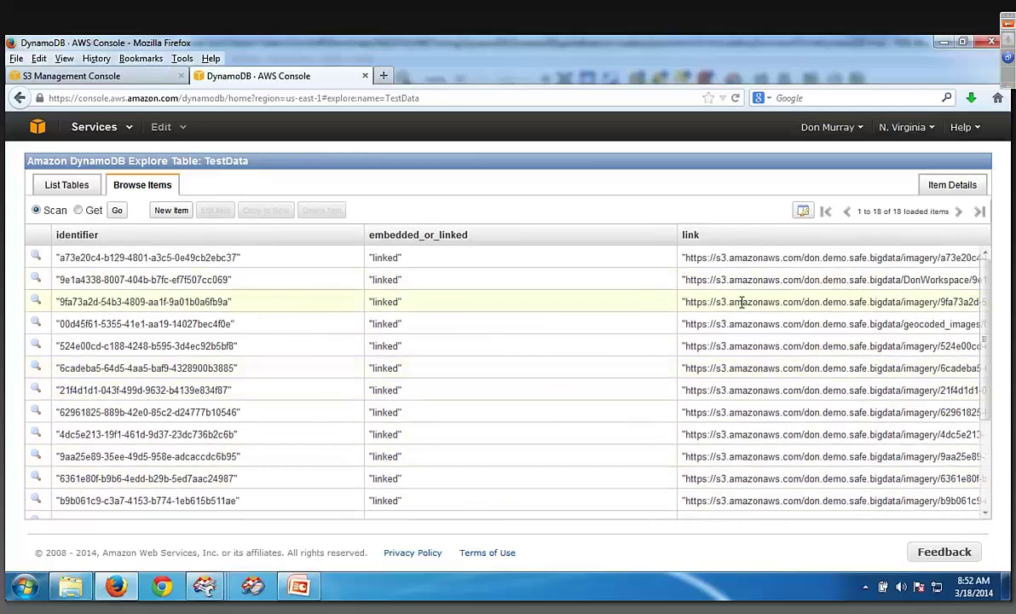
click(34, 278)
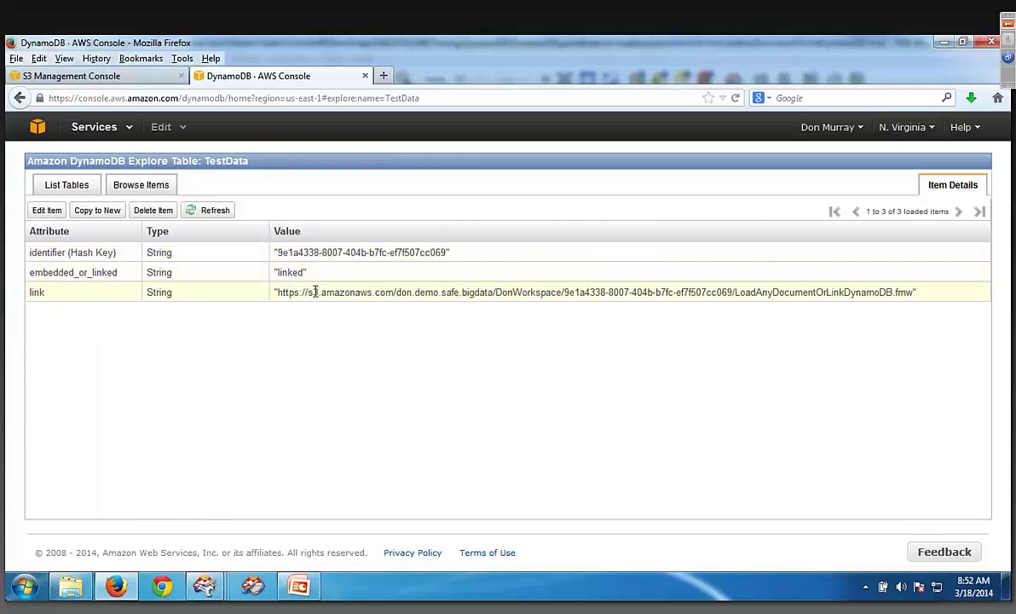
In S3, open DonWorkspace's 9e1a4338 subfolder and view its storage properties
click(112, 78)
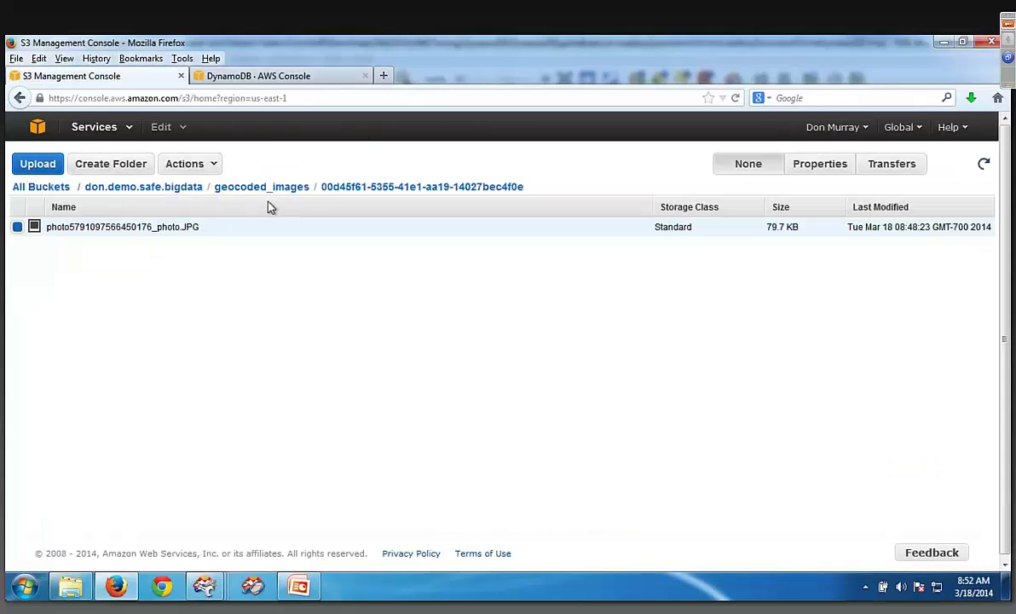
click(165, 188)
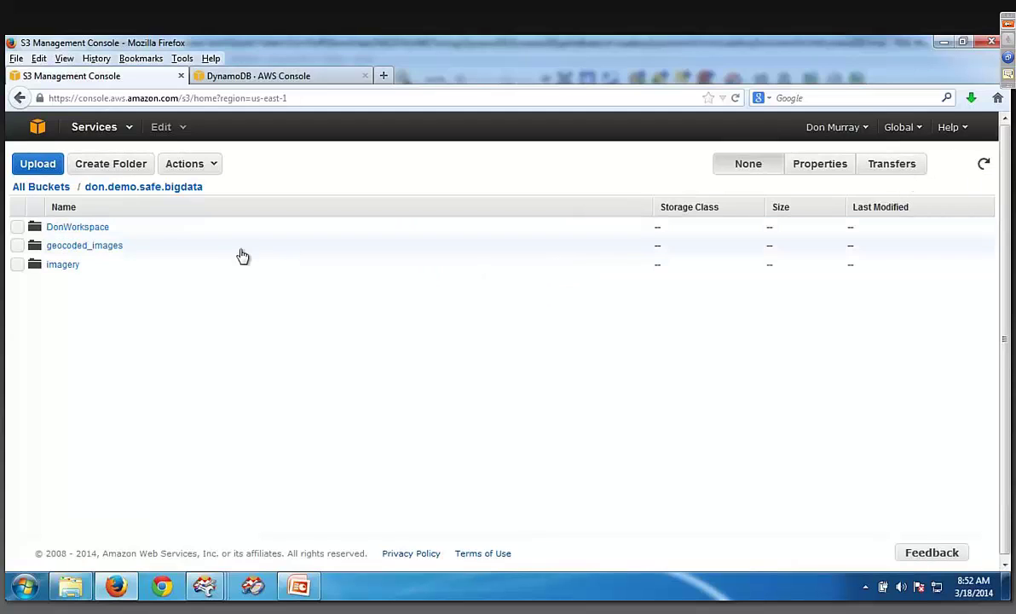
click(76, 227)
click(78, 229)
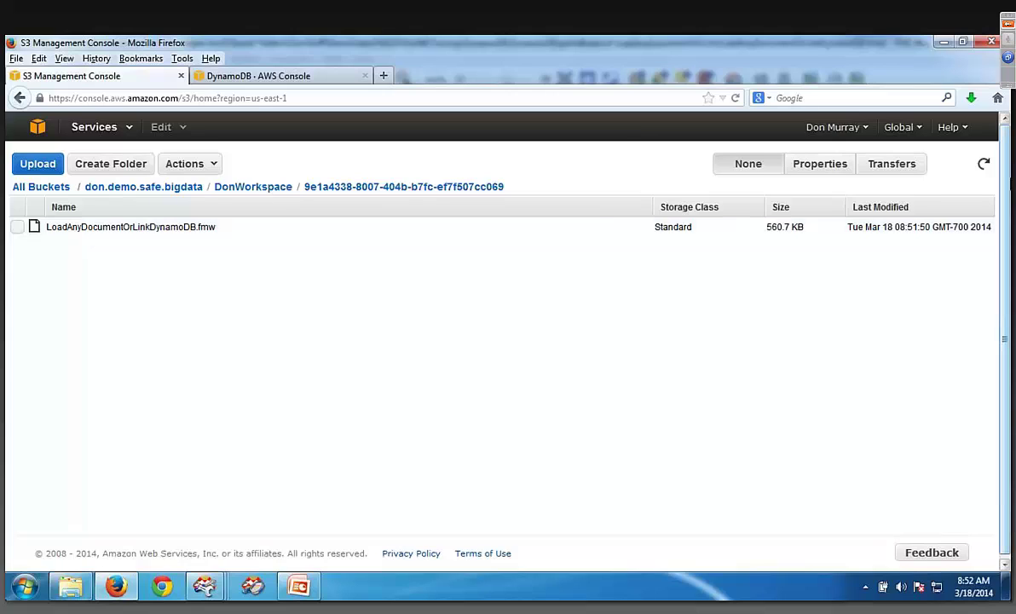
click(826, 163)
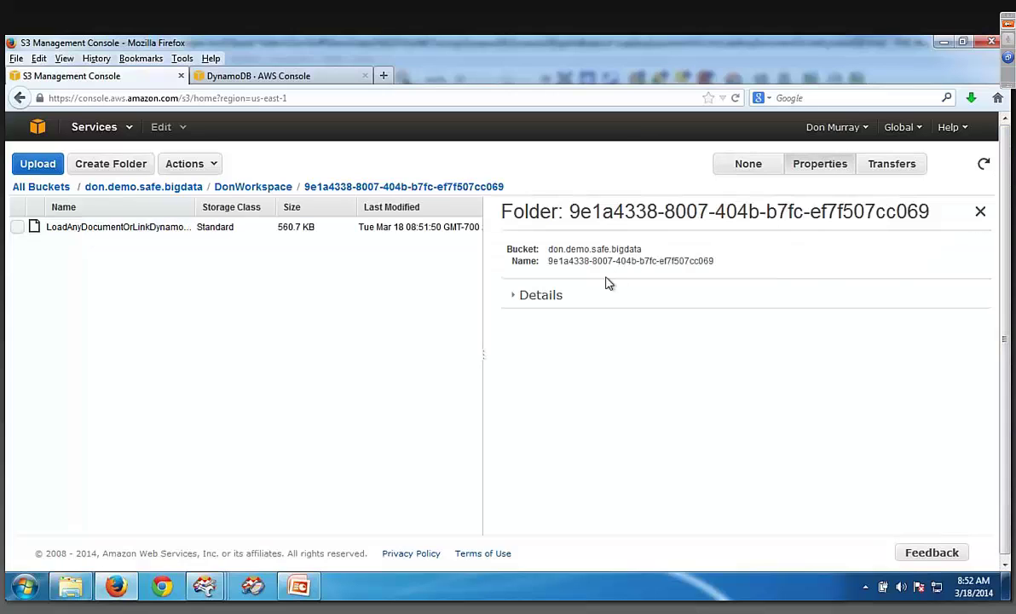
click(515, 297)
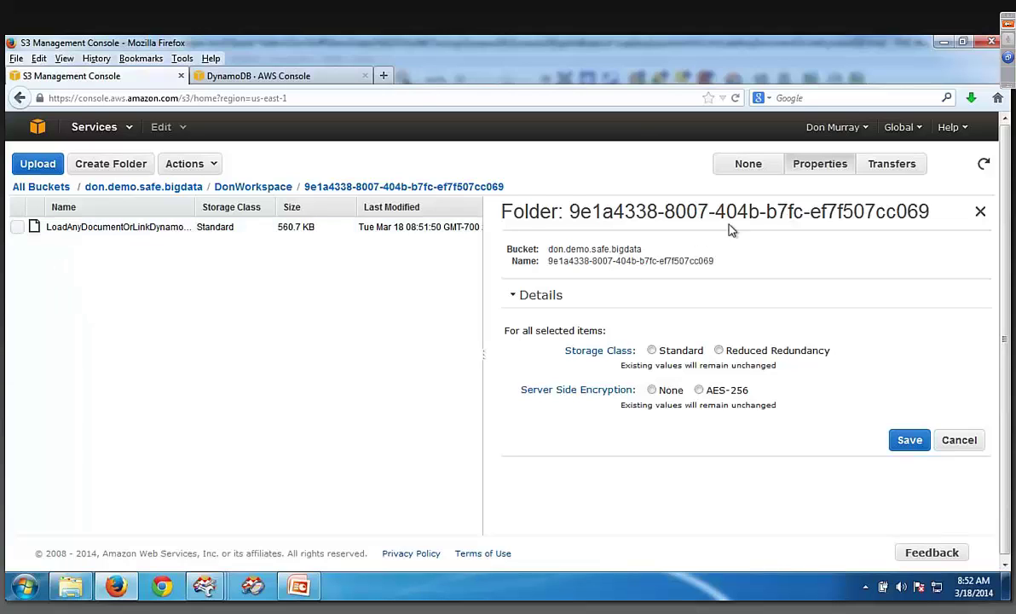
click(981, 215)
Show LoadAnyDocumentOrLinkDynamoDB.fmw's properties (560.7 KB, Standard) and try its link, cancelling the download
click(18, 226)
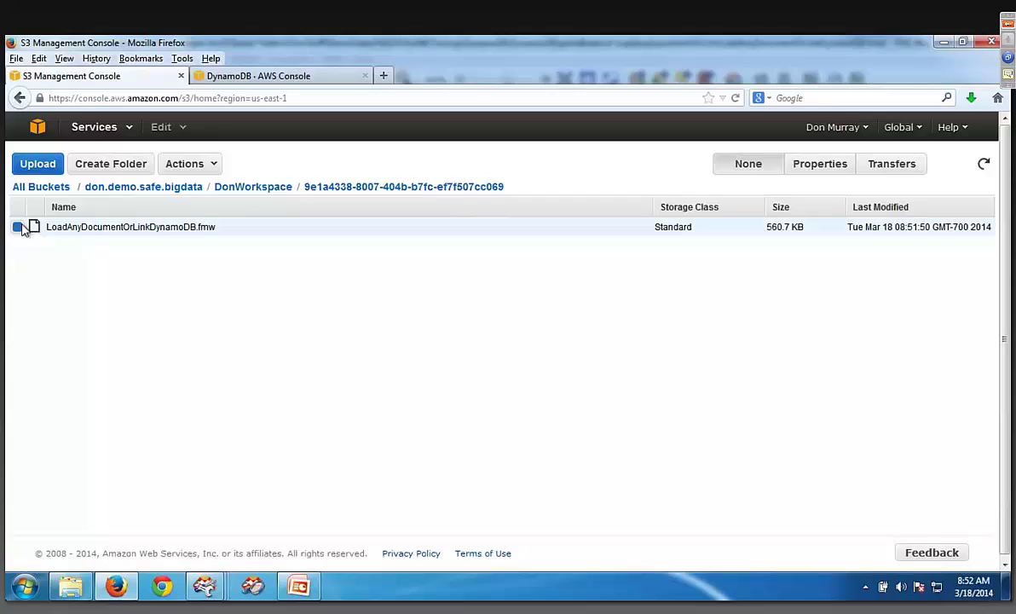
click(817, 168)
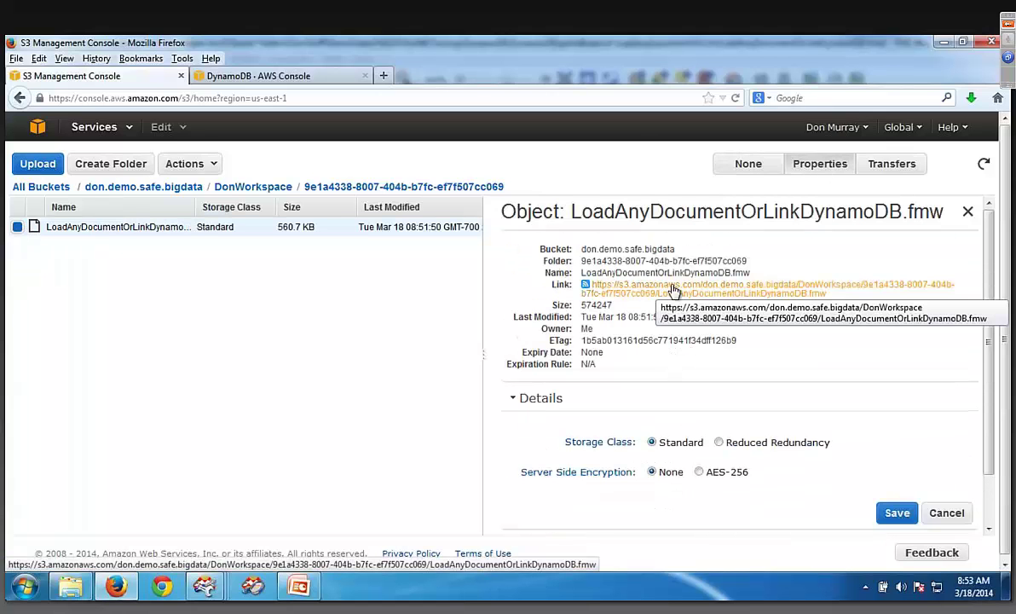
click(673, 290)
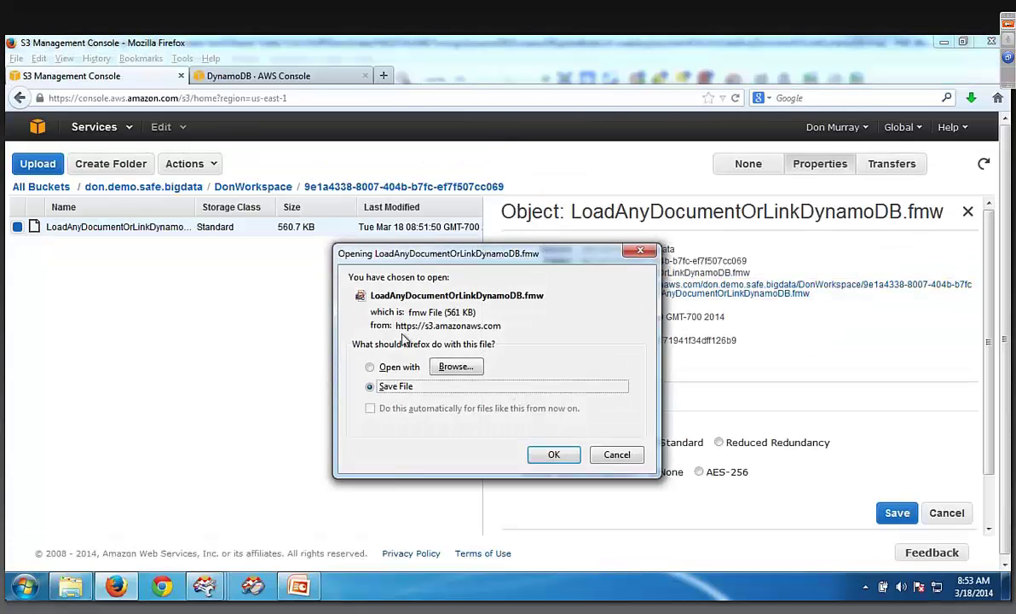
click(615, 455)
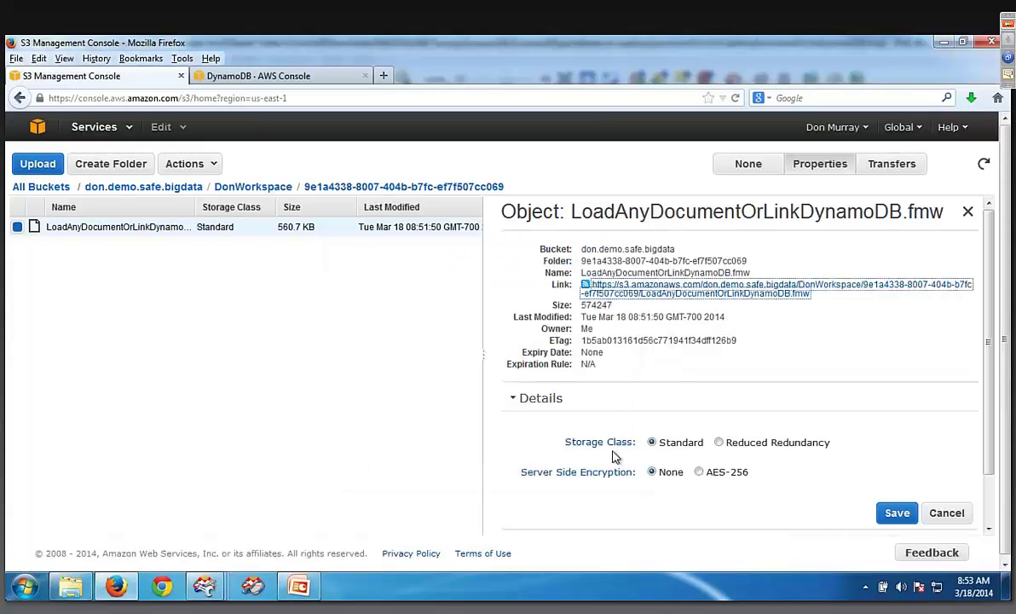
click(944, 46)
drag(733, 314, 734, 369)
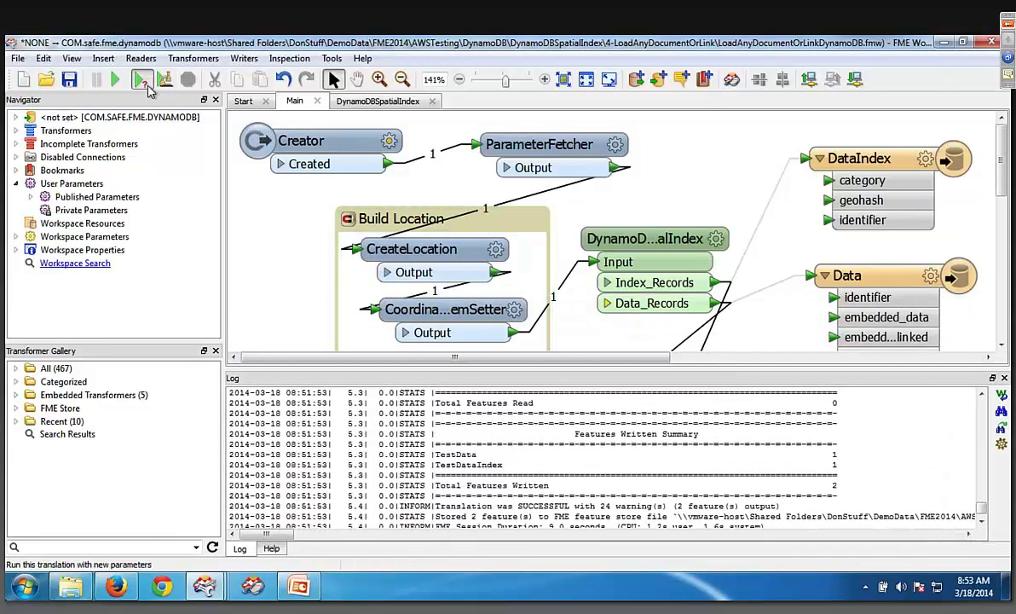
click(142, 80)
click(597, 340)
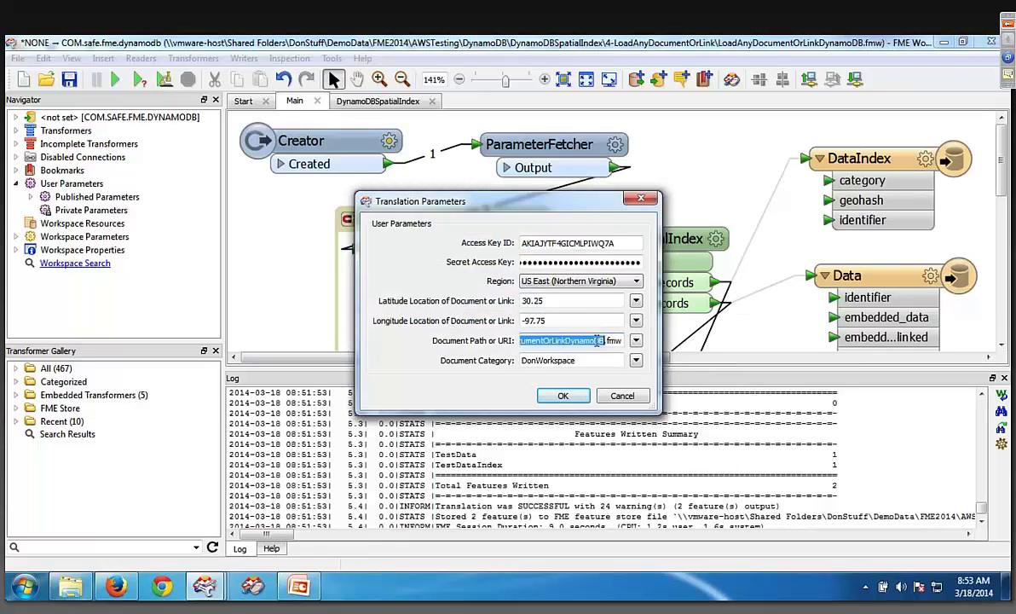
click(597, 340)
double_click(596, 340)
text(http://)
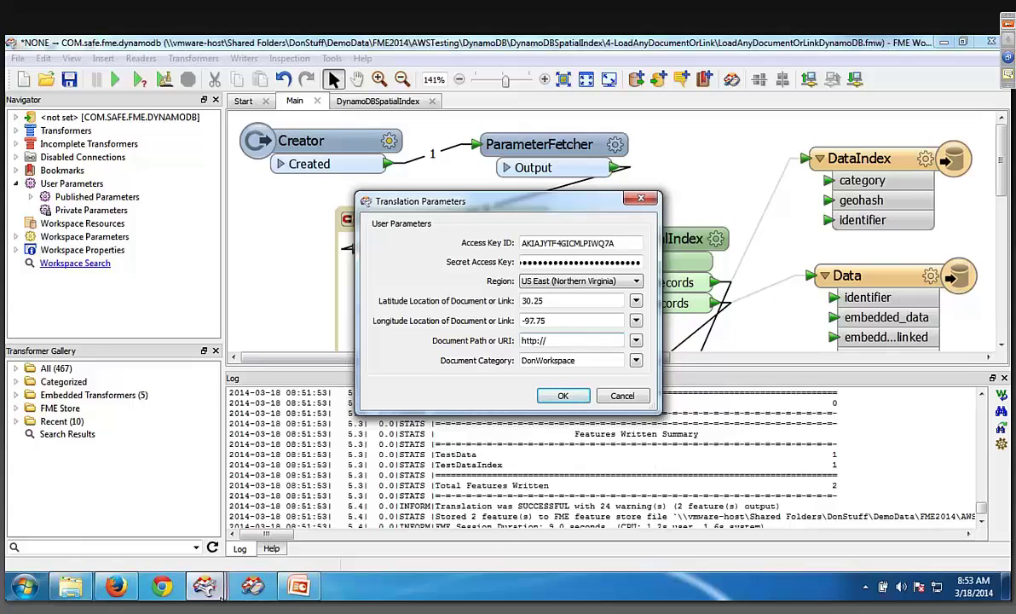
In Dropbox's Deep Dive into FME Server 2014 folder, share a link to SW-DeepDiveServer-FebWebinar.pptx
mouse_move(220, 598)
key(super+Tab)
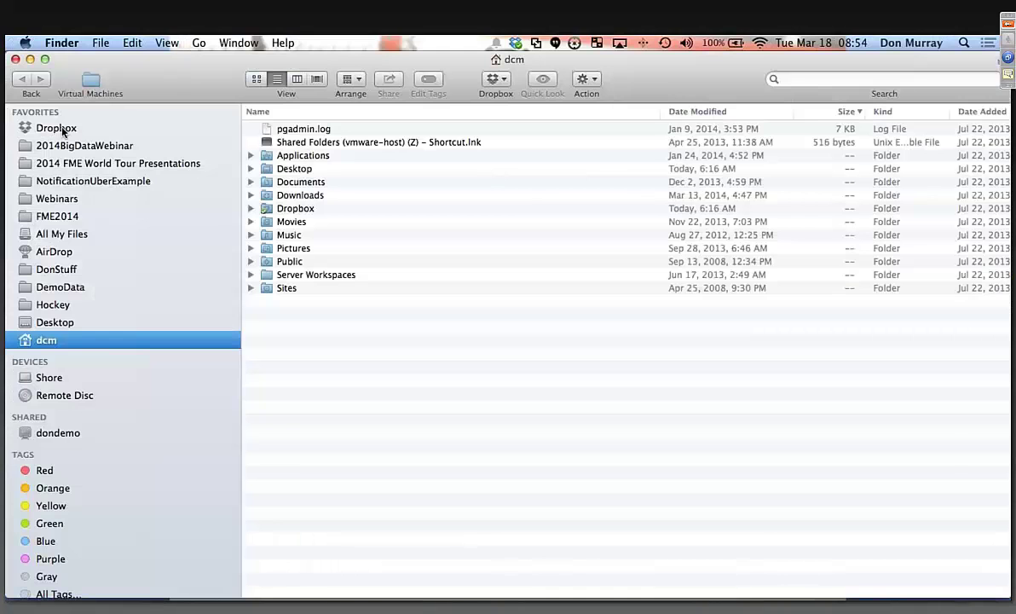
click(65, 125)
right_click(294, 153)
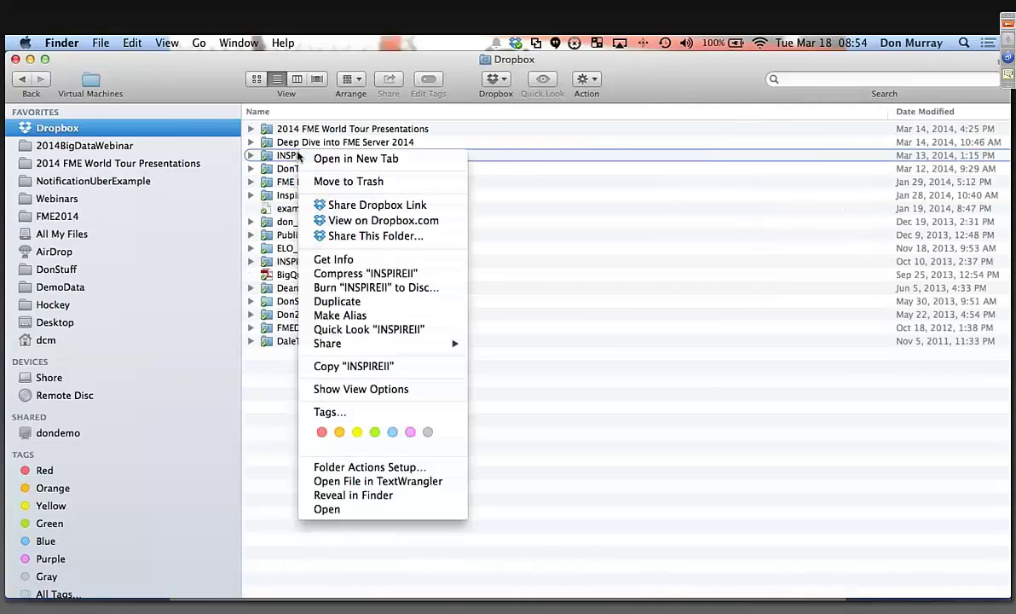
click(511, 243)
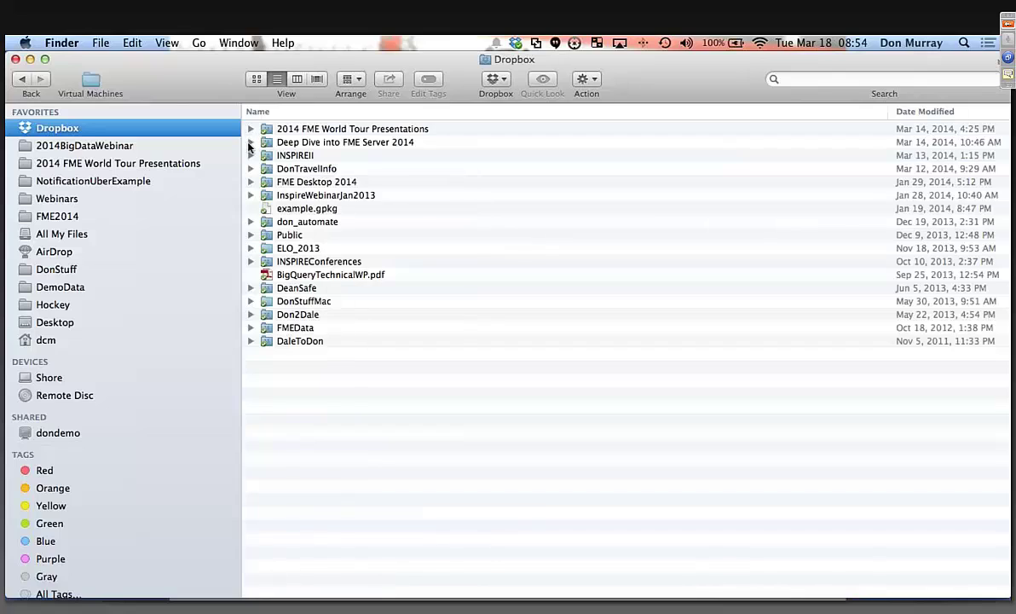
double_click(286, 142)
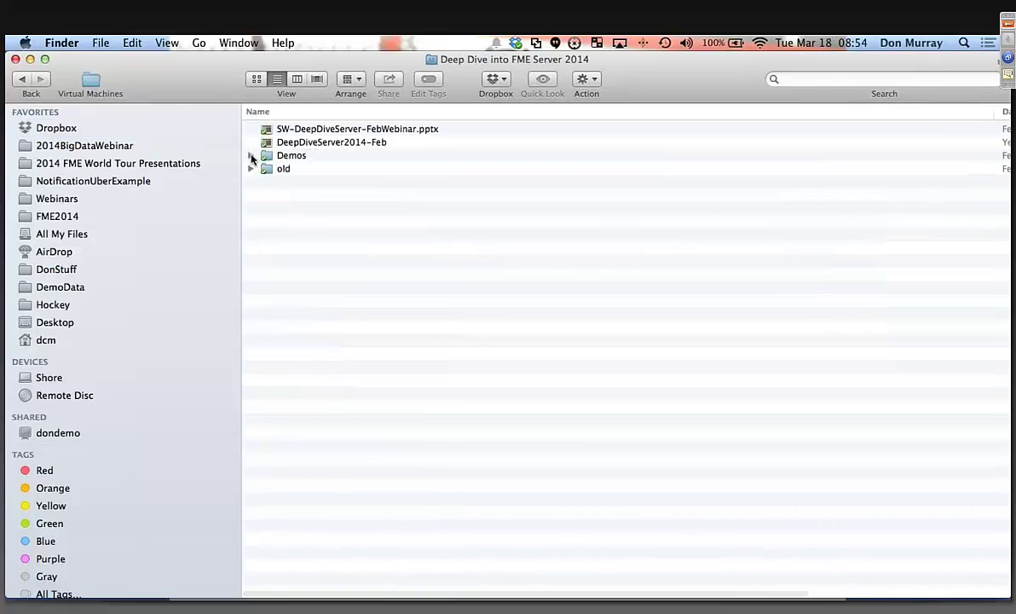
right_click(353, 130)
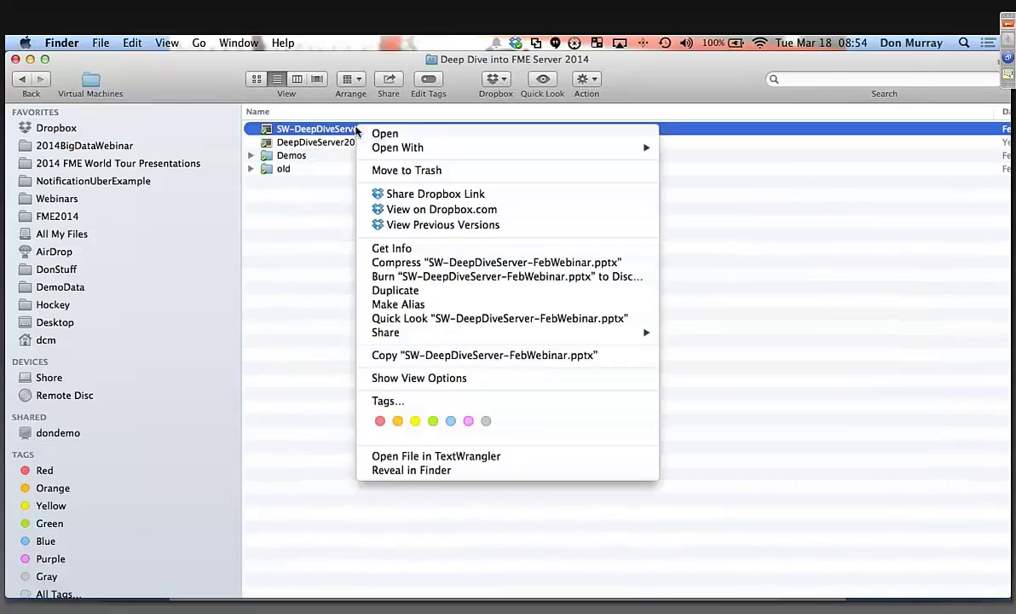
click(520, 197)
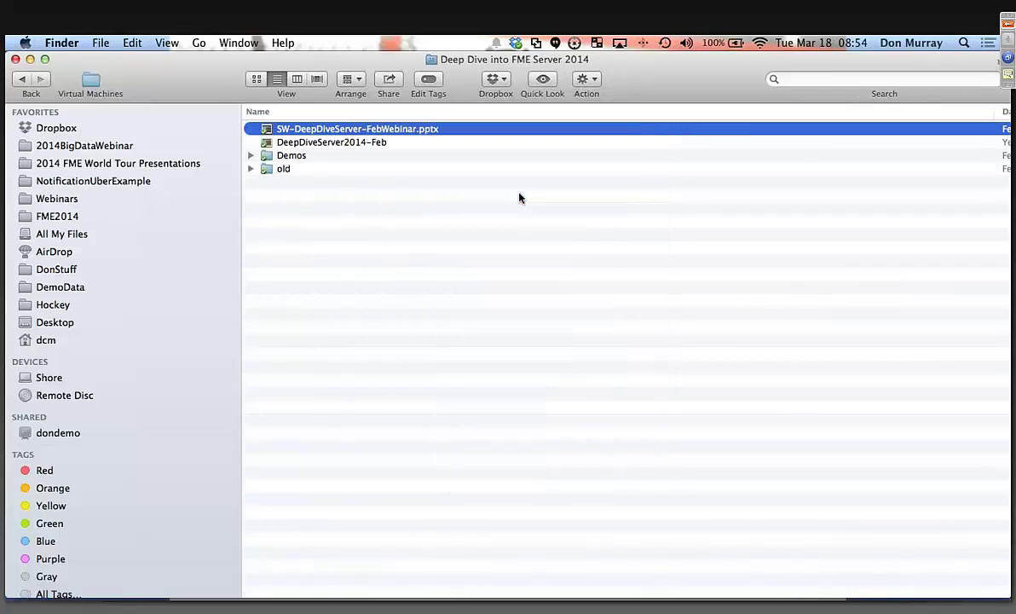
right_click(389, 129)
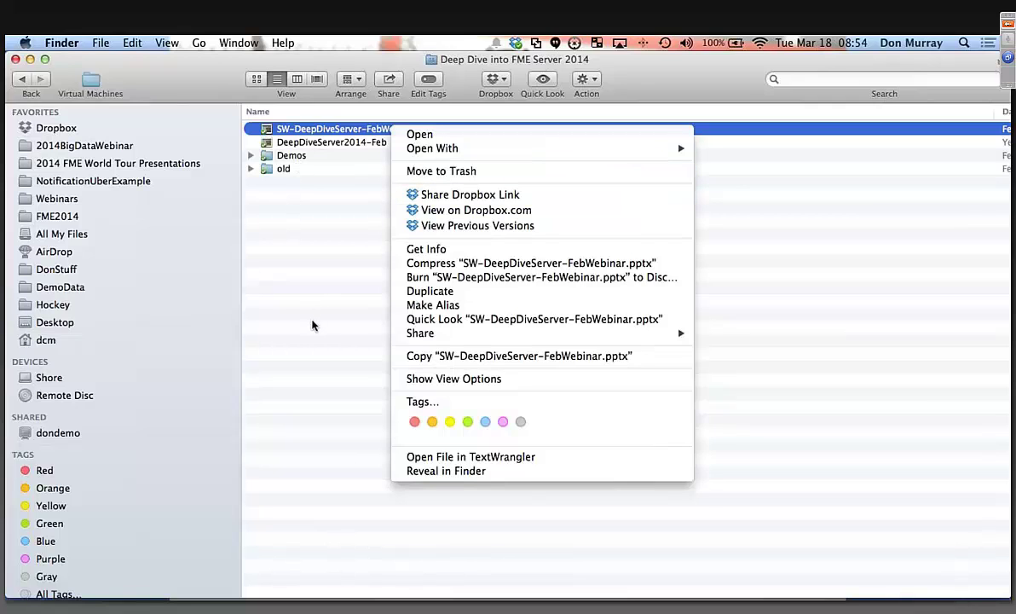
Paste the presentation's Dropbox link as Document Path, set category Presentation, and run
key(super+Tab)
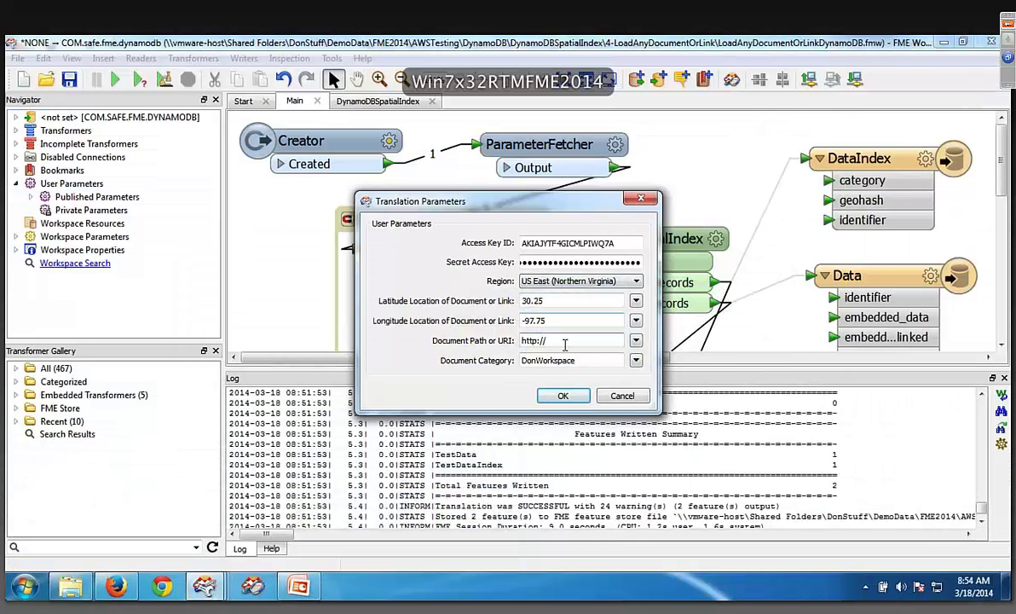
triple_click(564, 343)
key(ctrl+v)
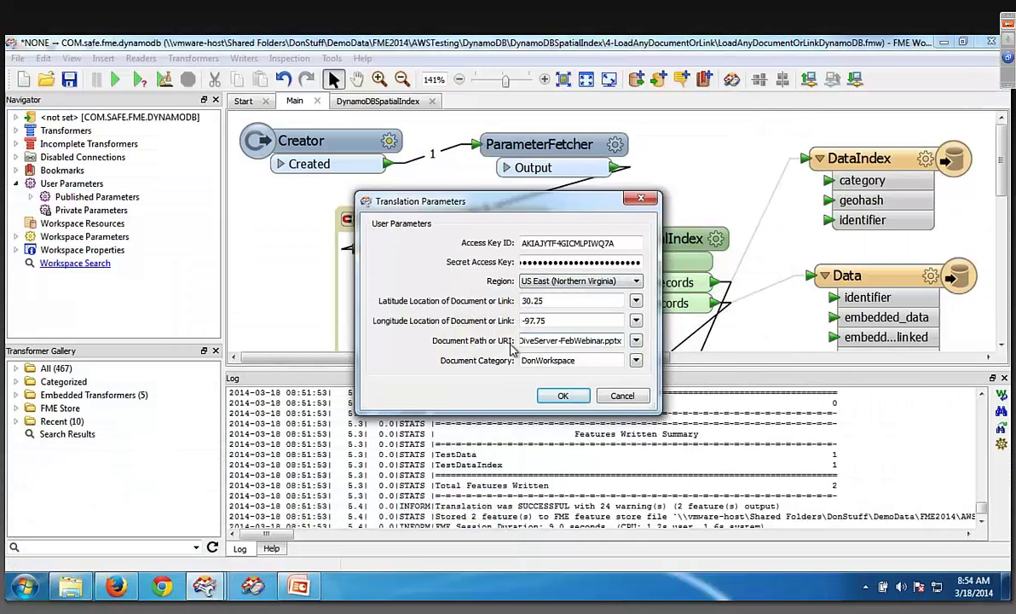
key(Left)
key(Left)
key(Left)
key(Left)
key(Left)
key(Left)
key(Left)
key(Left)
key(Left)
key(Left)
key(Left)
key(Left)
key(Left)
key(Left)
key(Left)
key(Left)
key(Left)
key(Left)
key(Left)
key(Left)
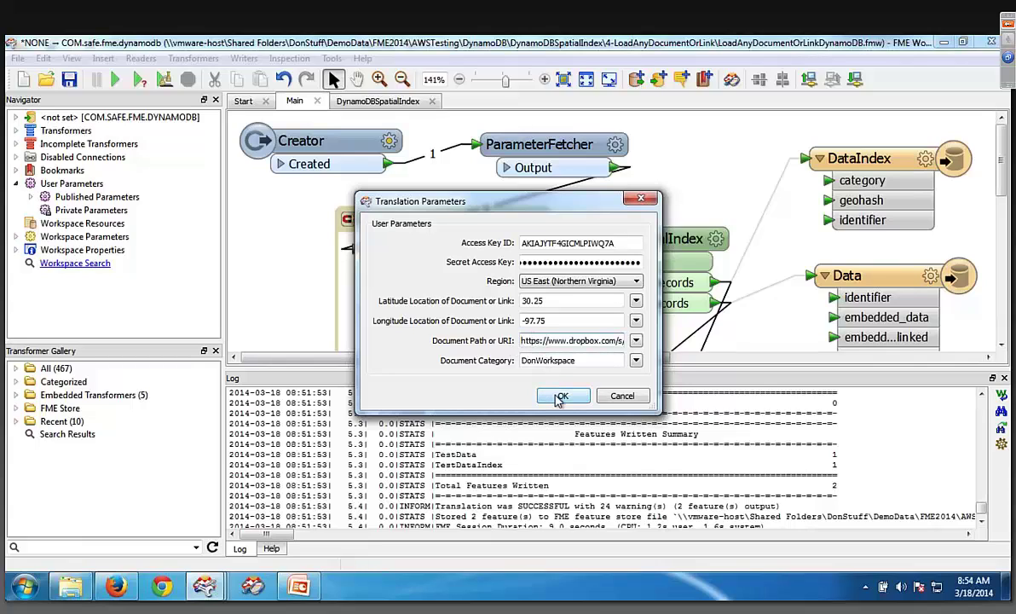
double_click(554, 360)
text(Pr)
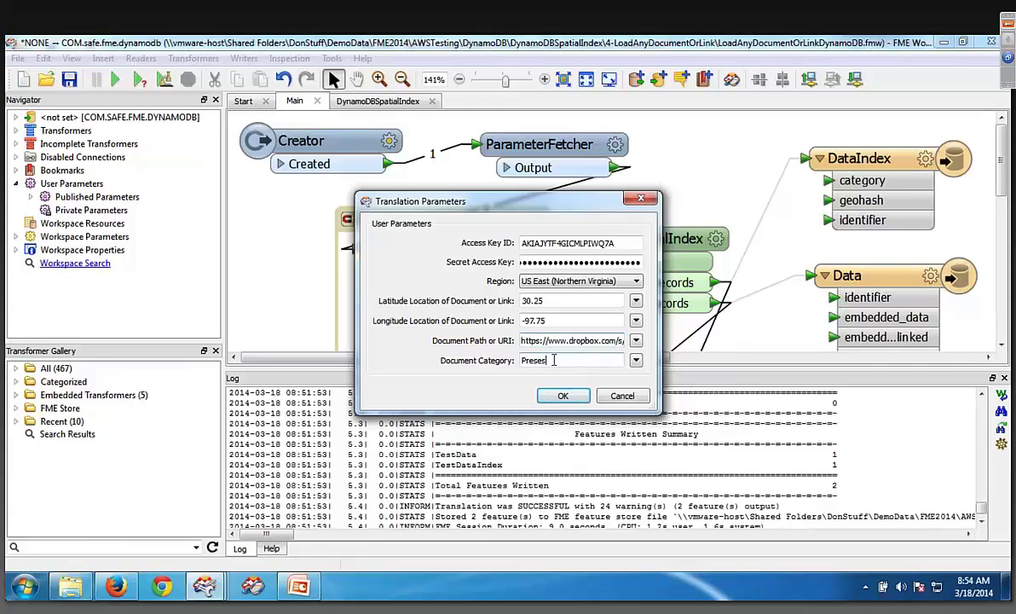
text(esentation)
click(555, 397)
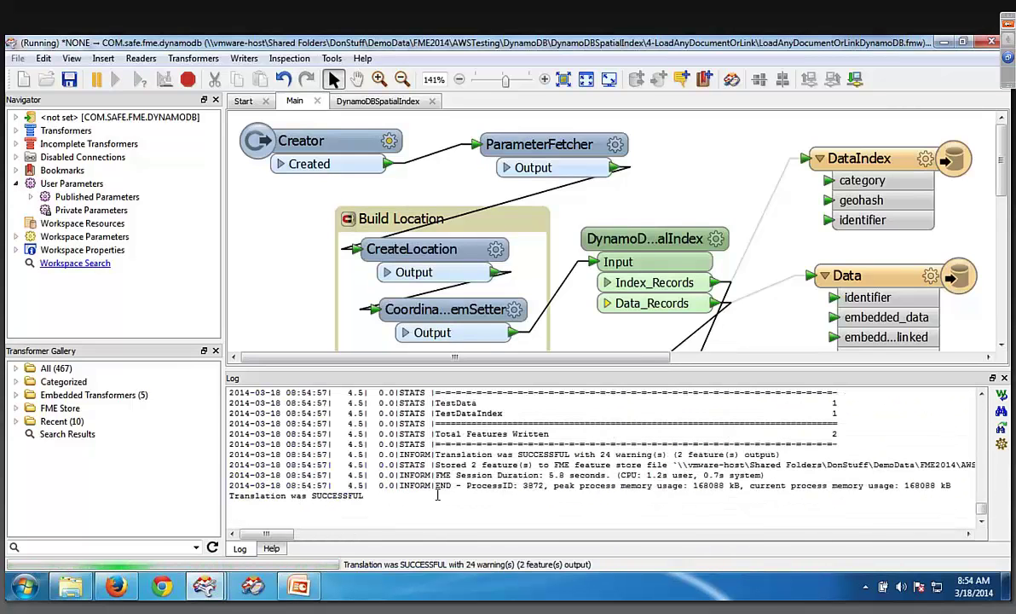
Refresh the S3 bucket listing and open DonWorkspace, still holding only subfolder 9e1a4338
click(117, 586)
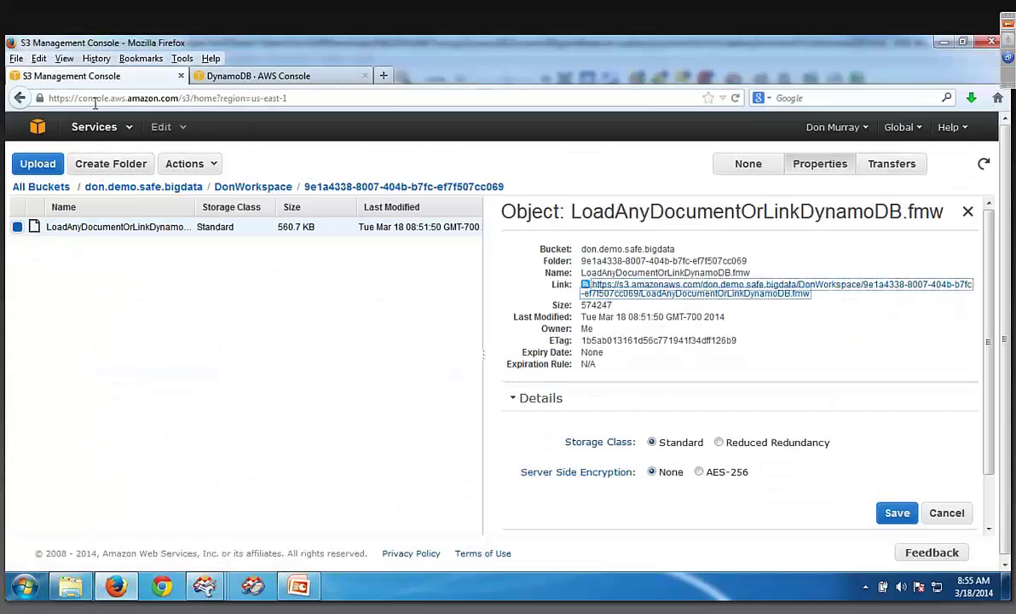
click(158, 188)
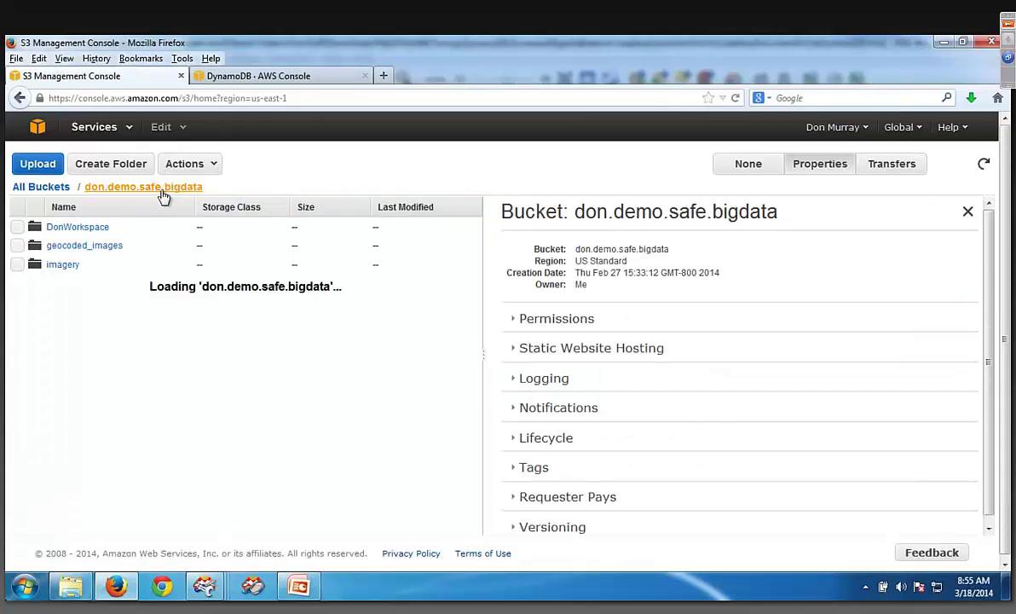
triple_click(966, 212)
click(969, 212)
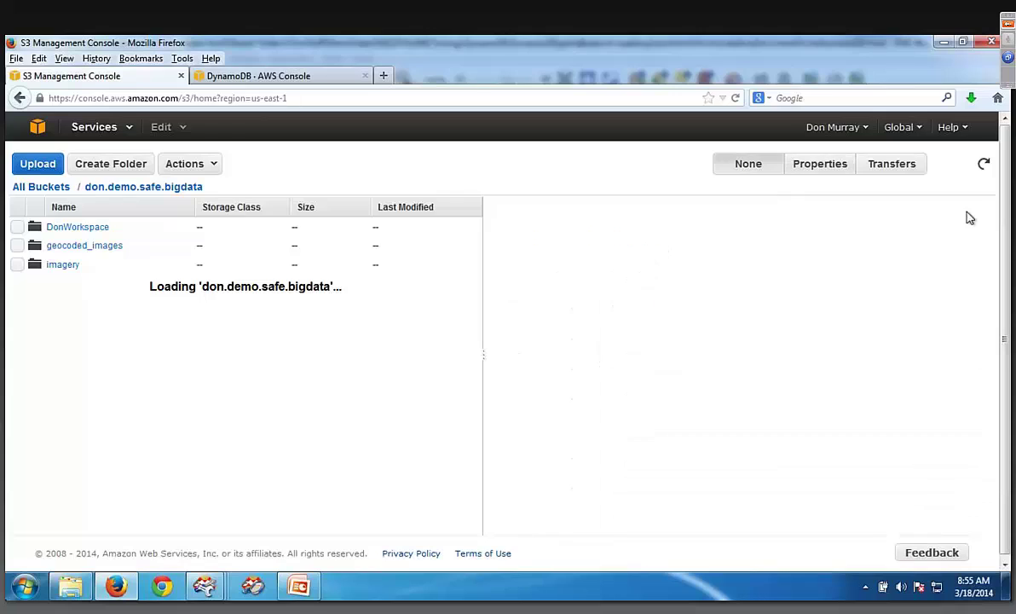
click(984, 163)
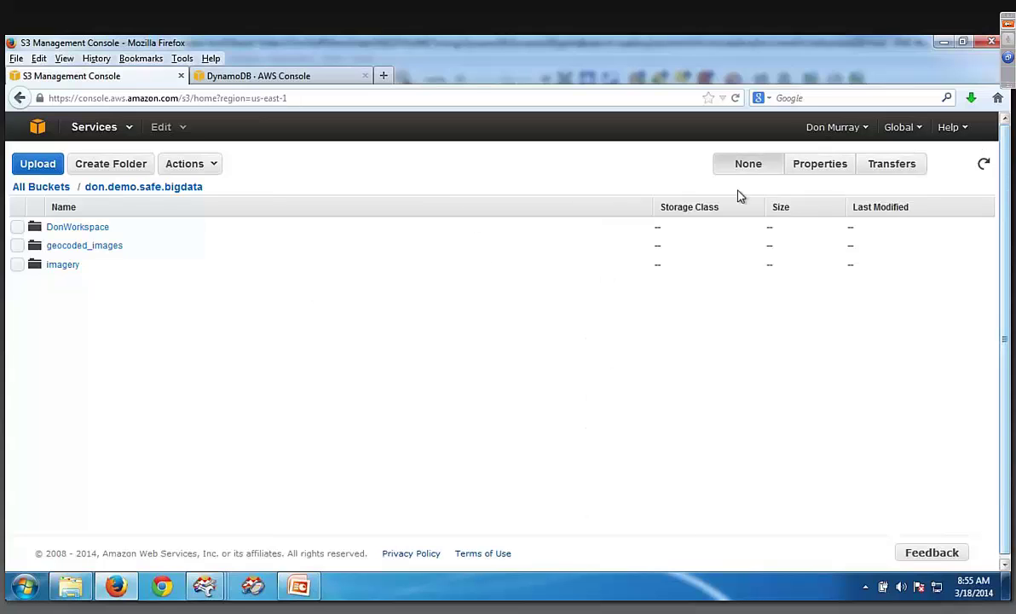
click(139, 187)
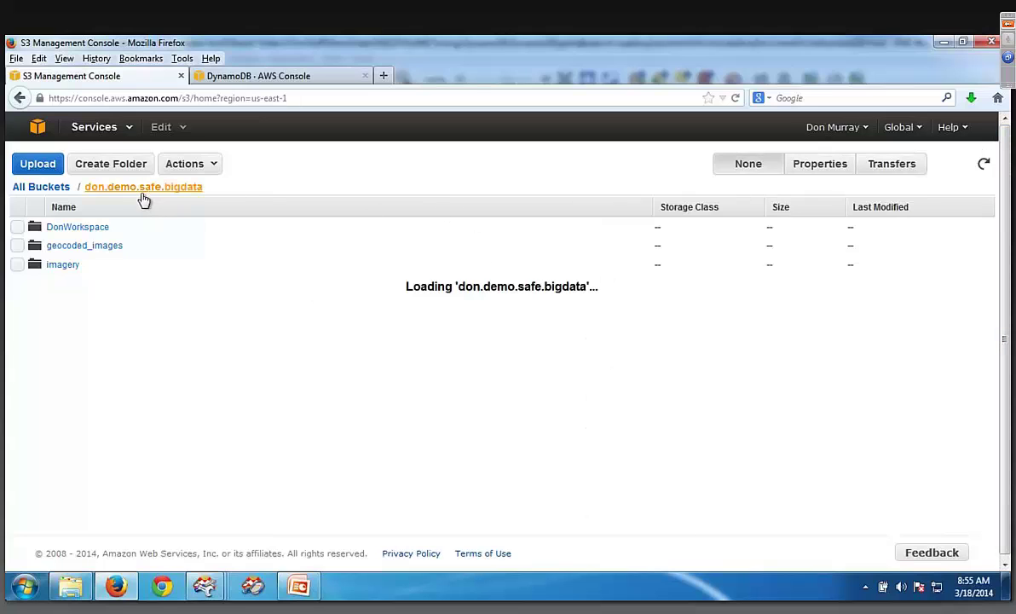
click(85, 228)
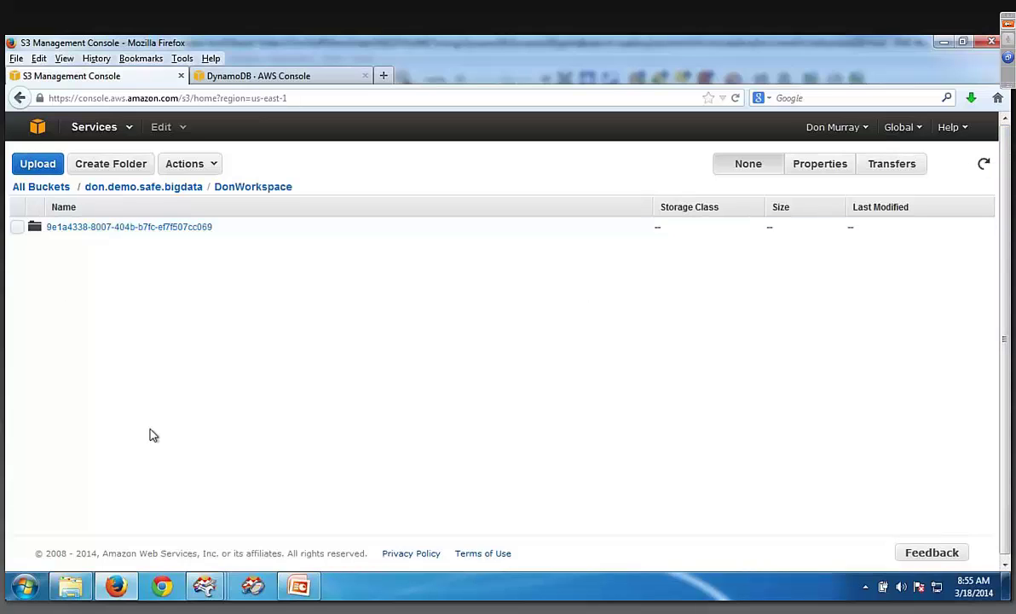
Return to the DynamoDB loading workspace and check the spatial index transformer's settings, leaving them unchanged
mouse_move(203, 586)
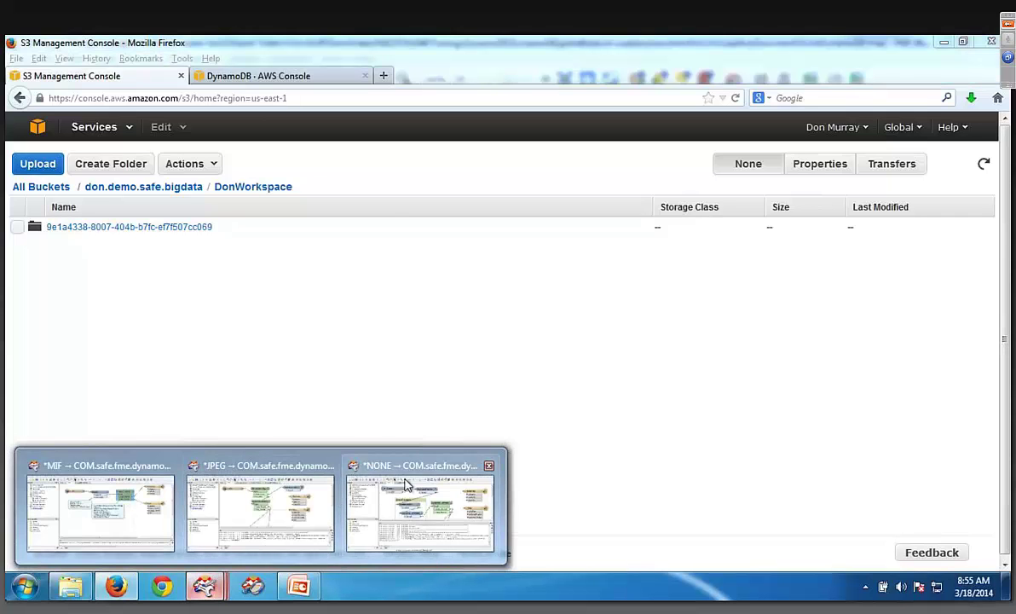
click(487, 465)
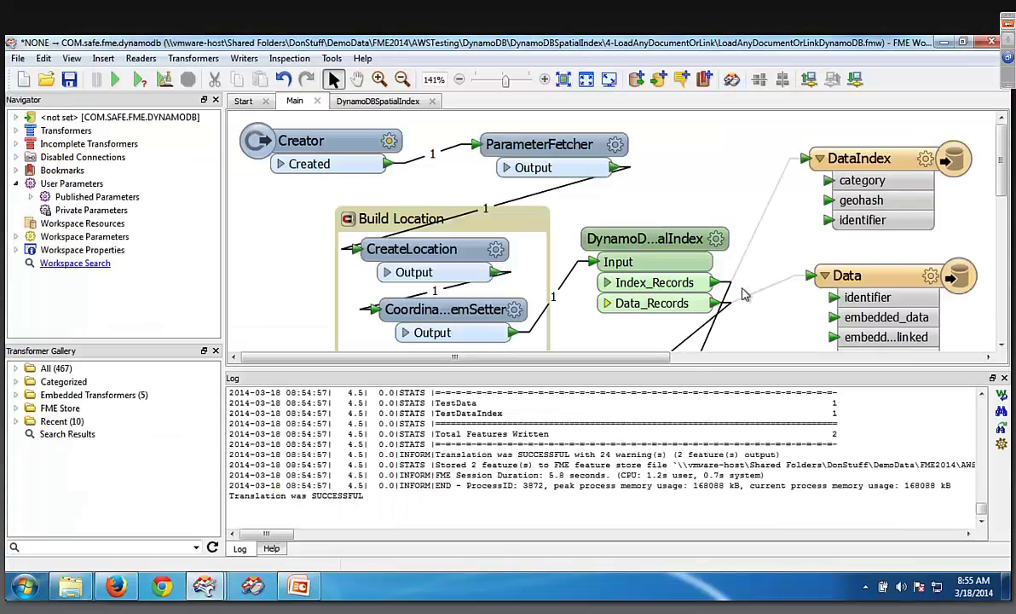
click(716, 239)
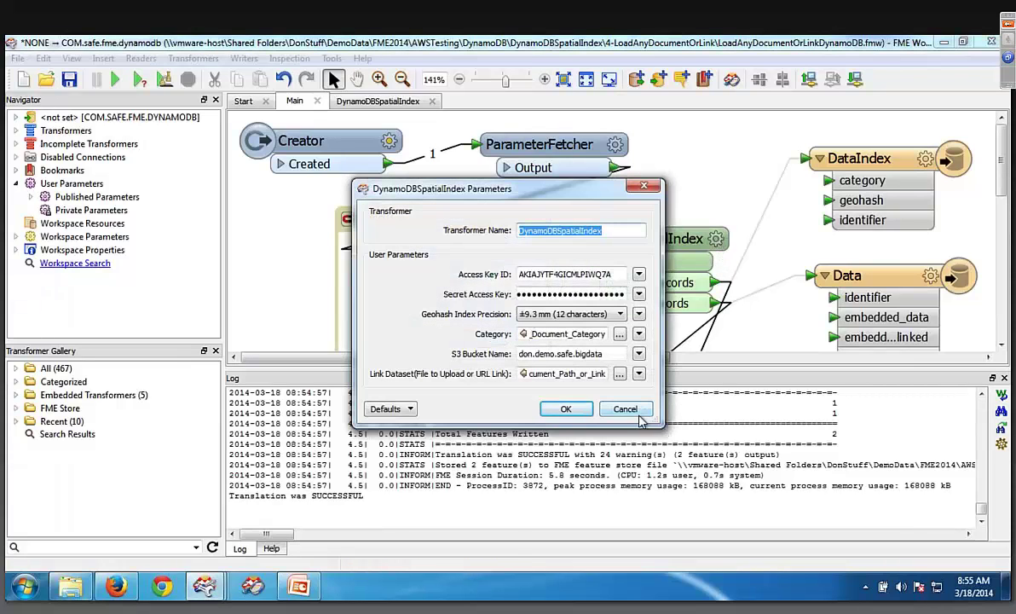
click(625, 408)
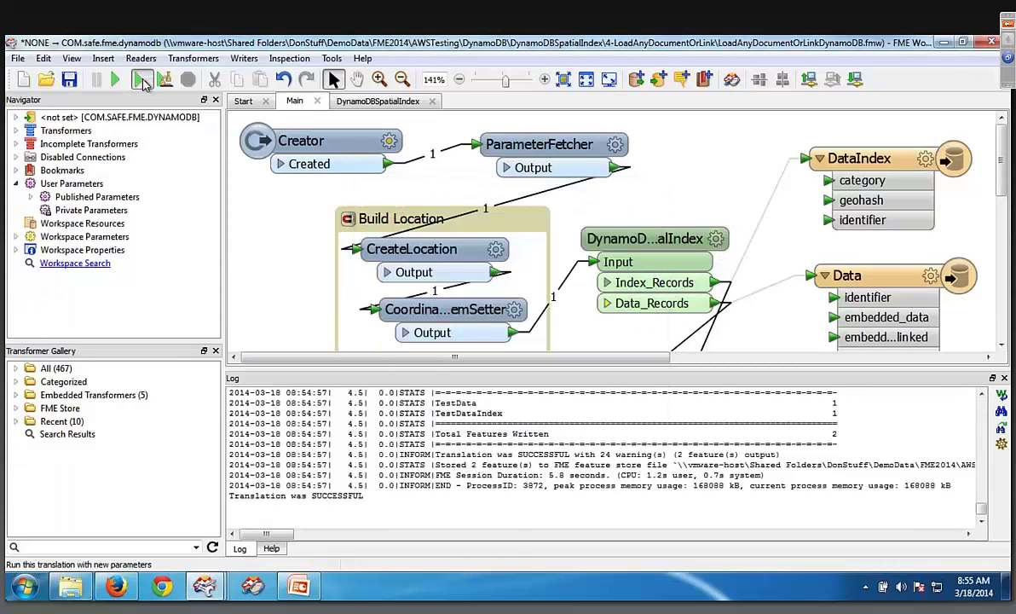
click(140, 79)
click(563, 340)
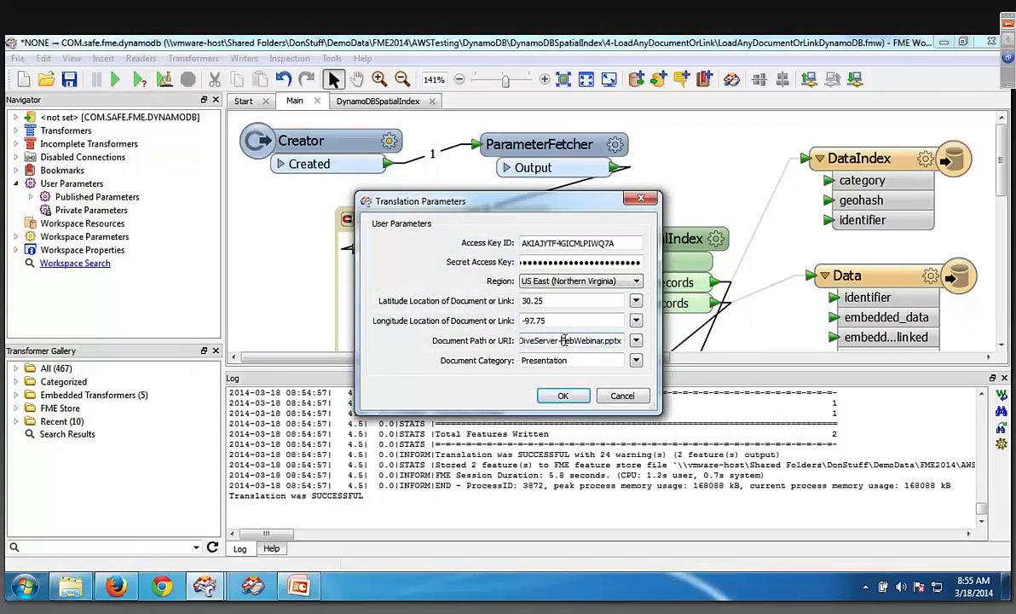
triple_click(565, 340)
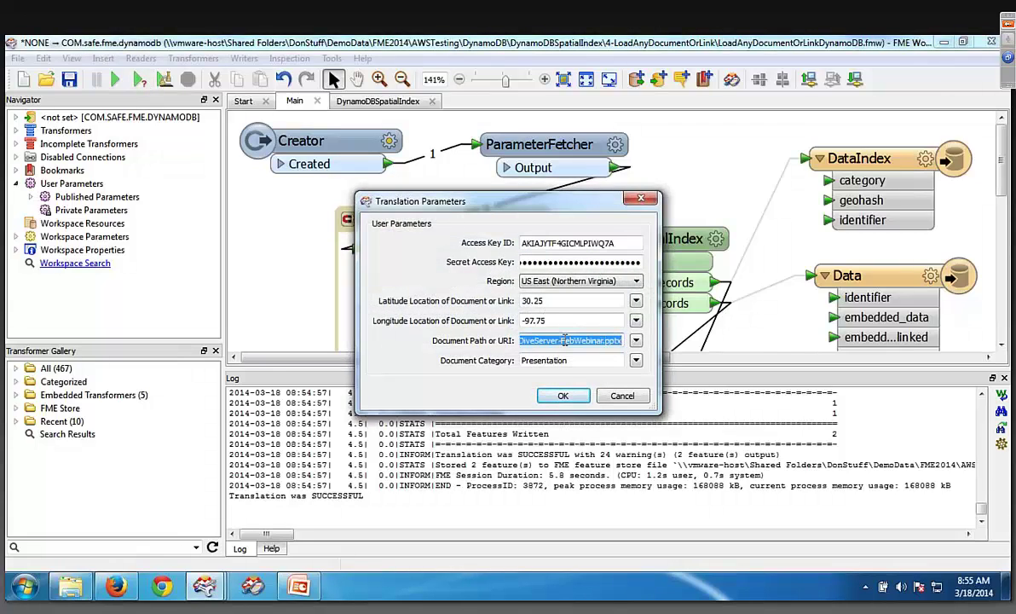
text(http://www.safe.com)
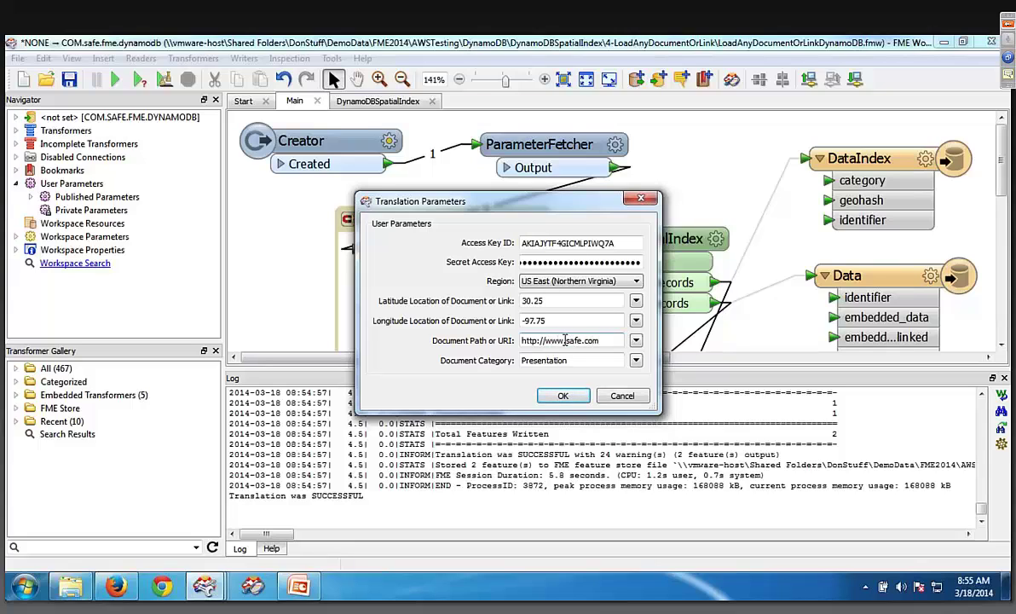
click(561, 396)
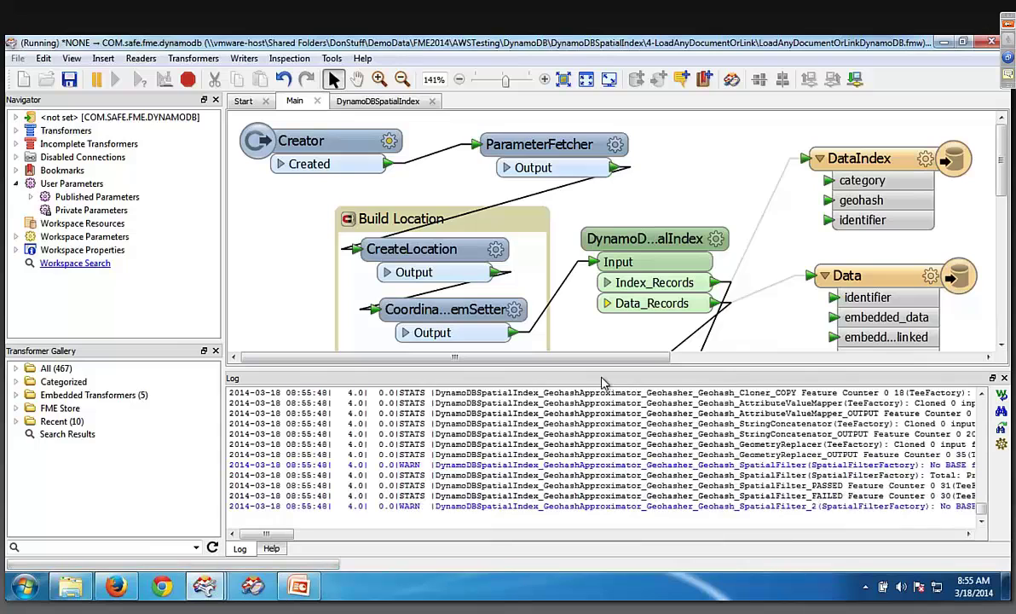
Refresh the S3 demo bucket's top level, still showing DonWorkspace, geocoded_images and imagery
click(116, 587)
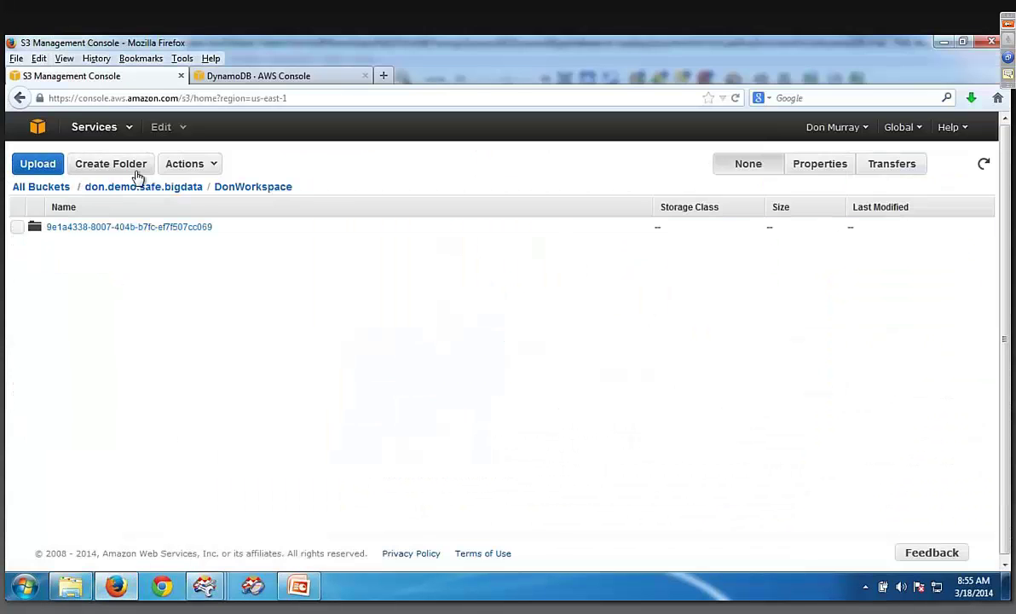
click(134, 186)
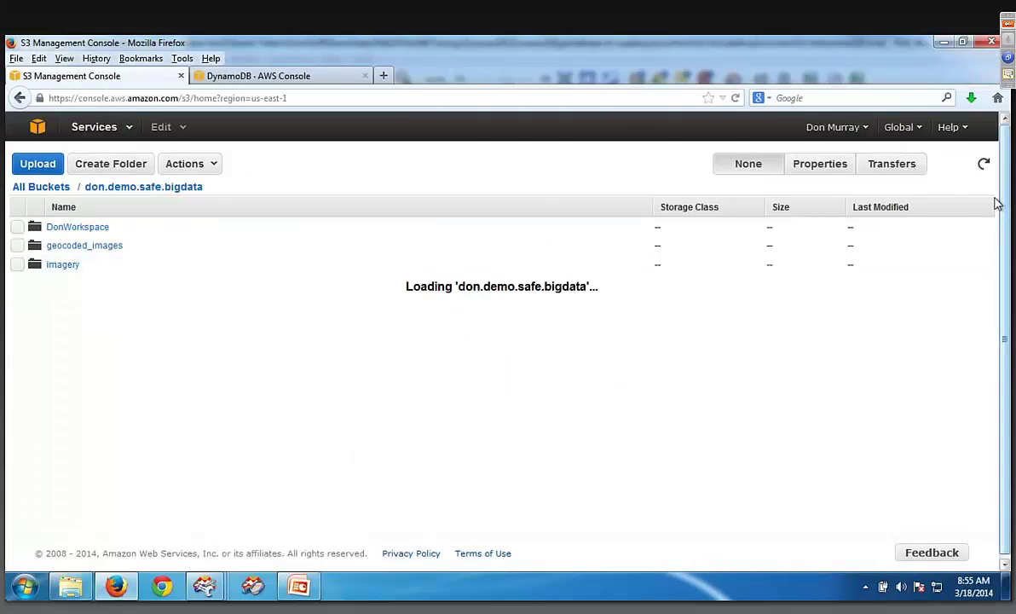
click(983, 164)
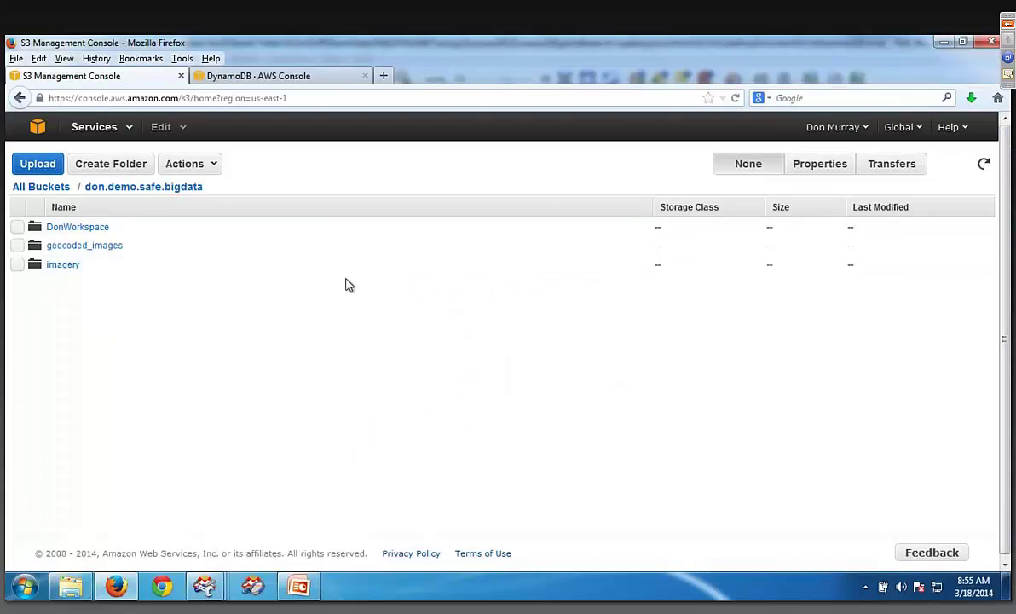
click(123, 188)
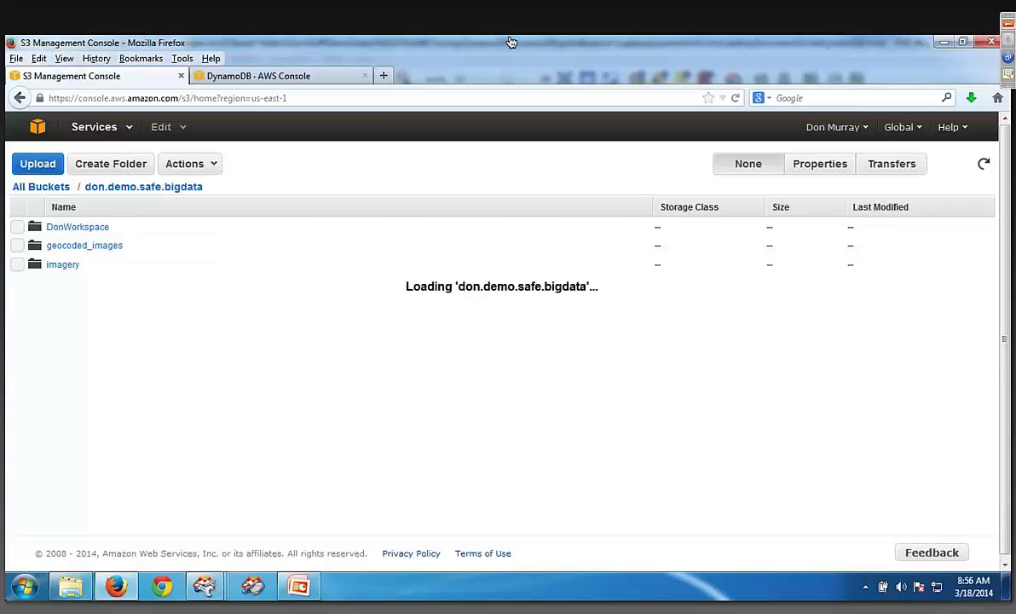
In the DynamoDB console, browse the items of the TestData and TestDataIndex tables
click(290, 76)
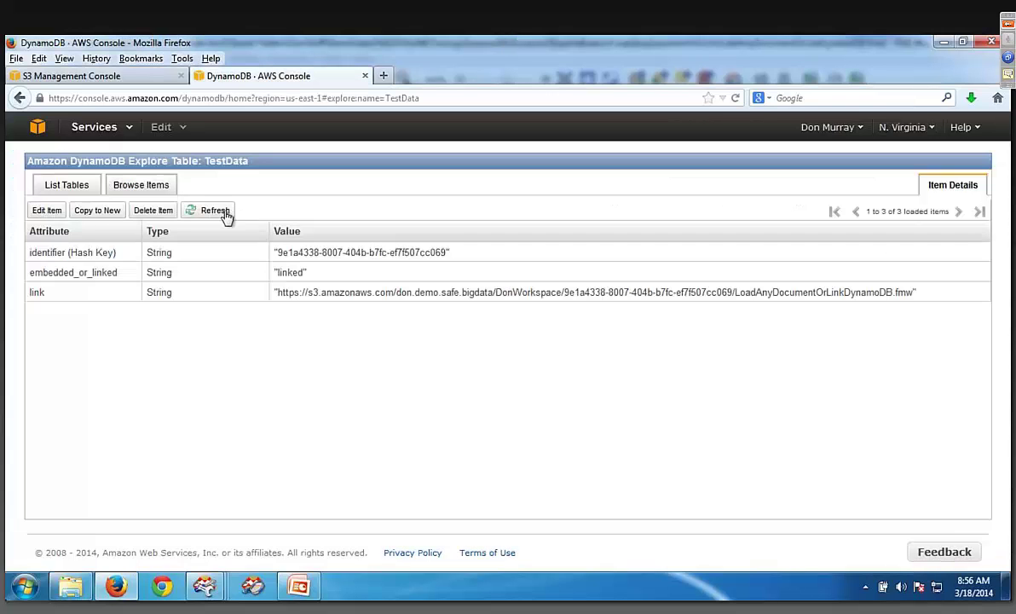
click(71, 182)
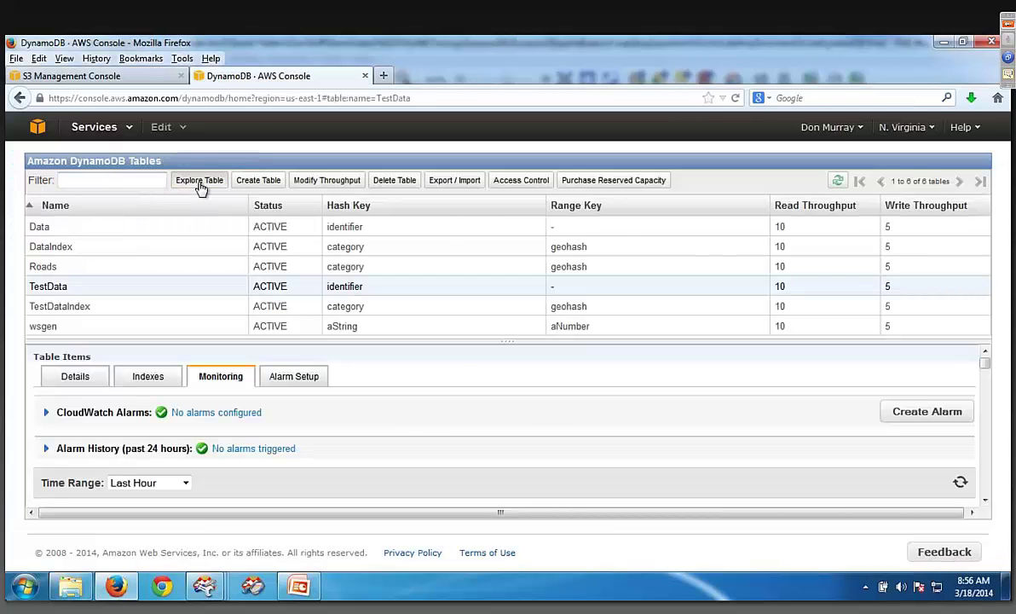
click(200, 182)
click(68, 186)
double_click(54, 309)
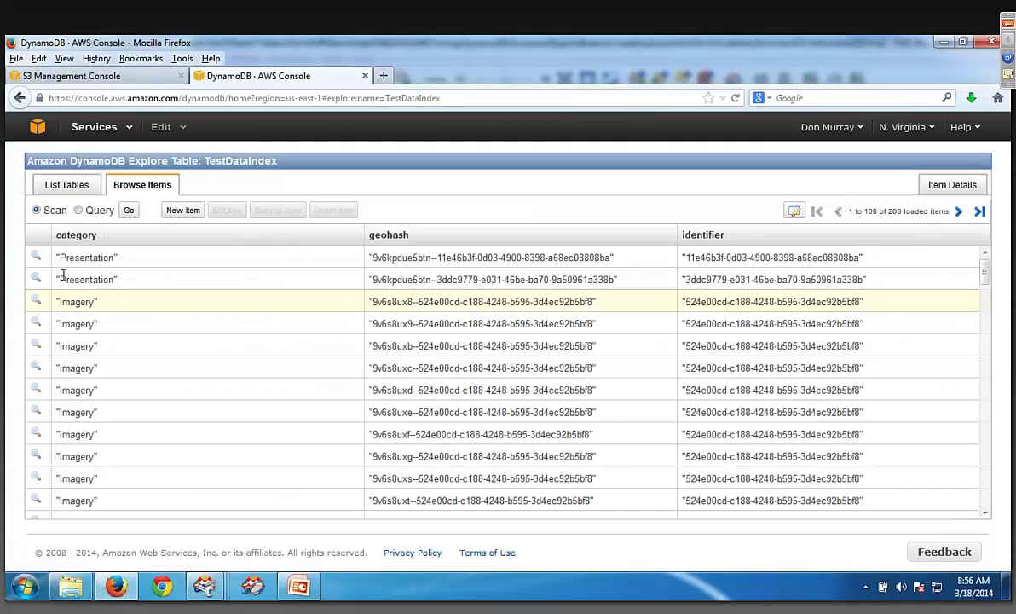
click(69, 184)
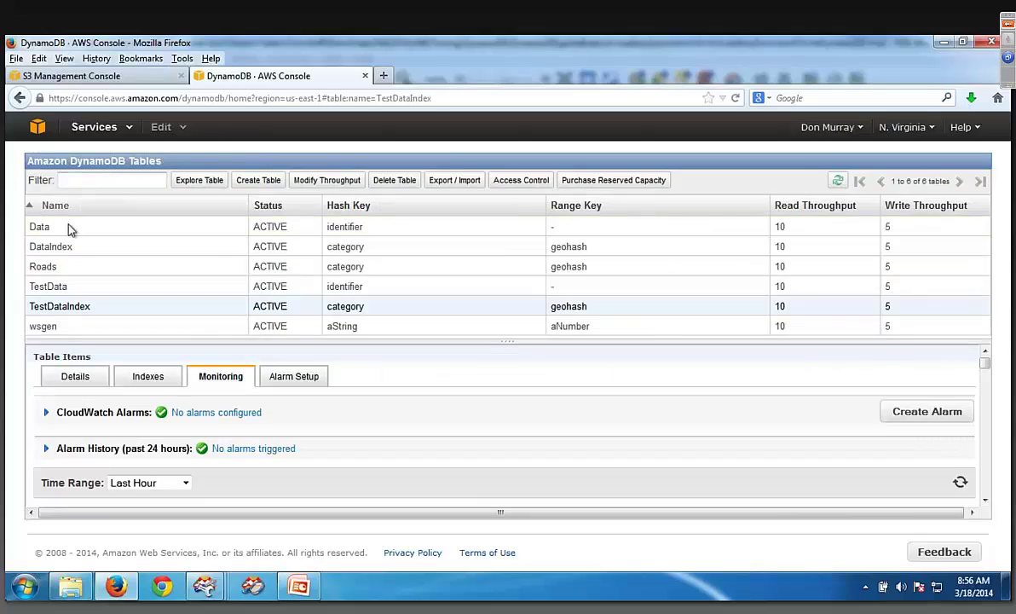
View the full TestData item linking to a Dropbox presentation, then go back to PowerPoint
double_click(61, 287)
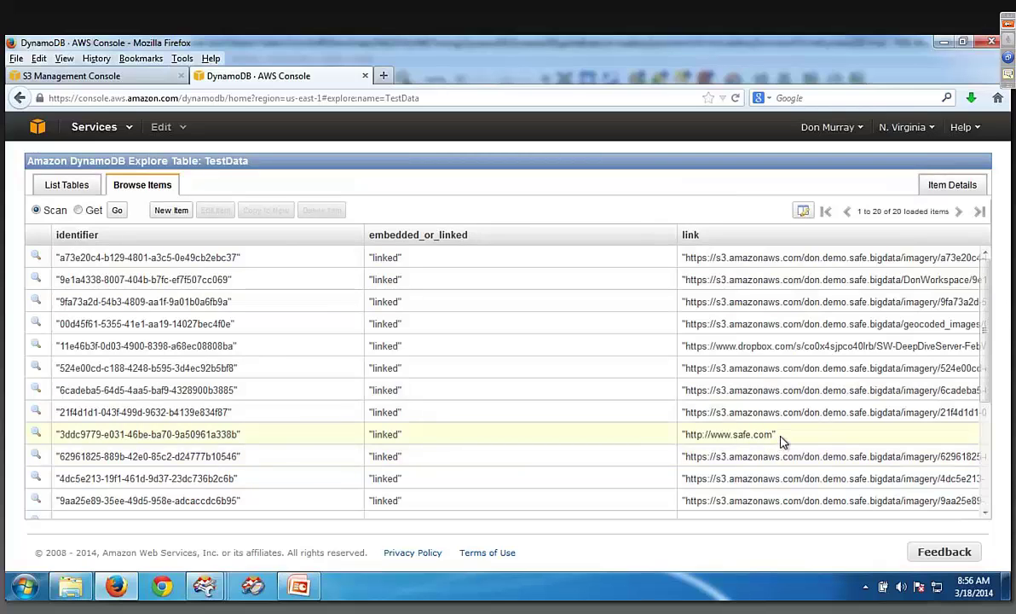
drag(986, 368, 987, 480)
scroll(985, 452, up, 4)
click(35, 342)
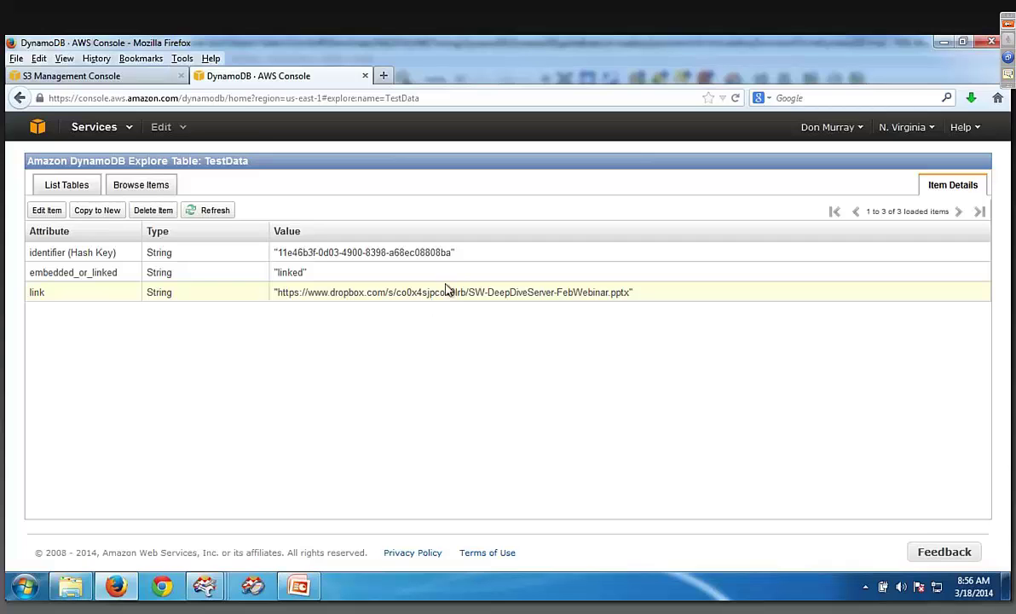
click(298, 586)
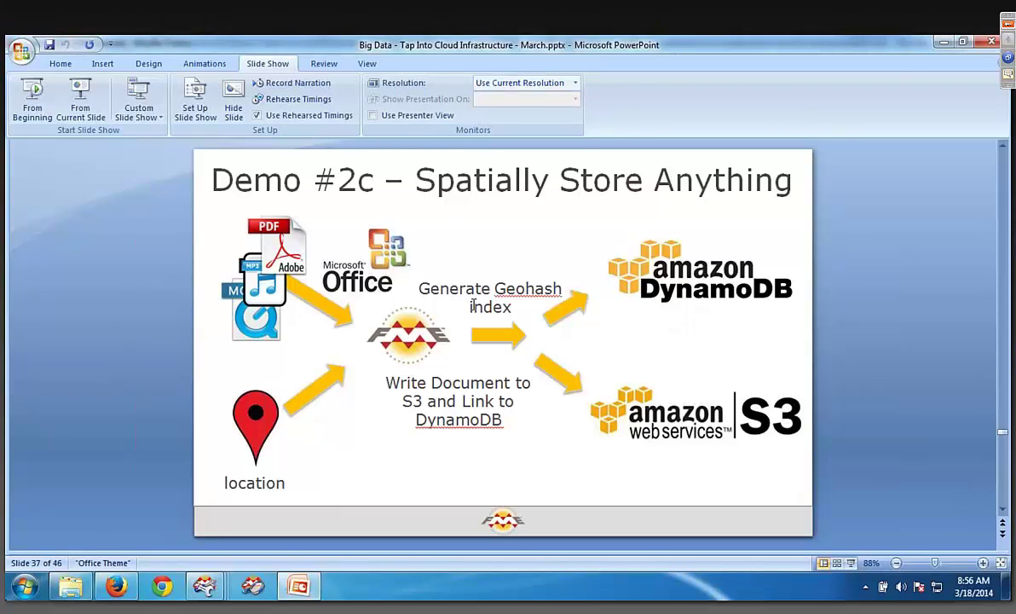
Move through the slides to slide 38, Demo #2d – Spatially Locate any internet resource
scroll(475, 309, up, 2)
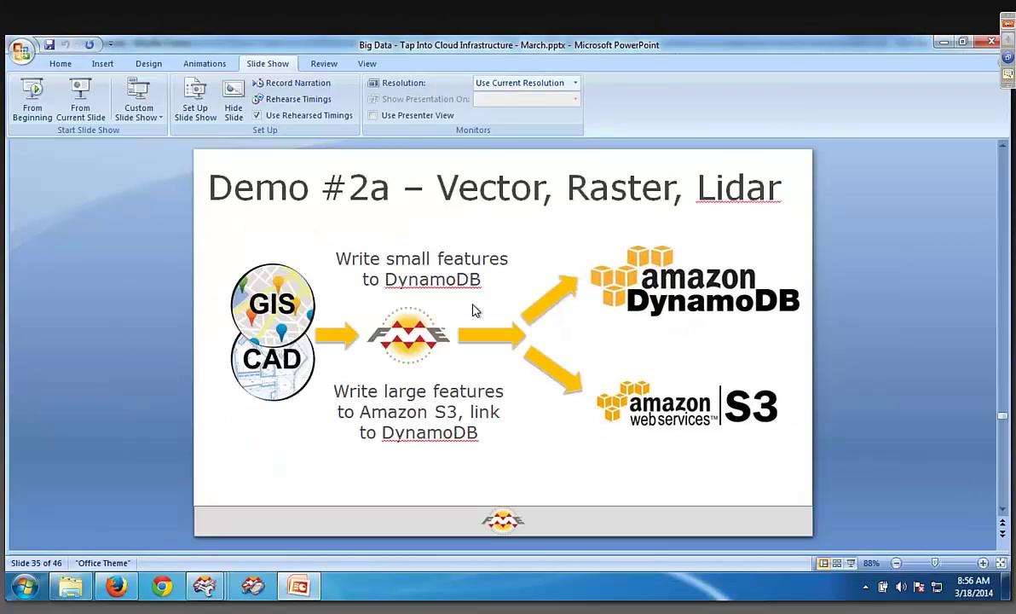
scroll(474, 309, up, 1)
scroll(475, 308, down, 1)
scroll(475, 310, up, 1)
scroll(474, 311, down, 1)
scroll(475, 310, down, 1)
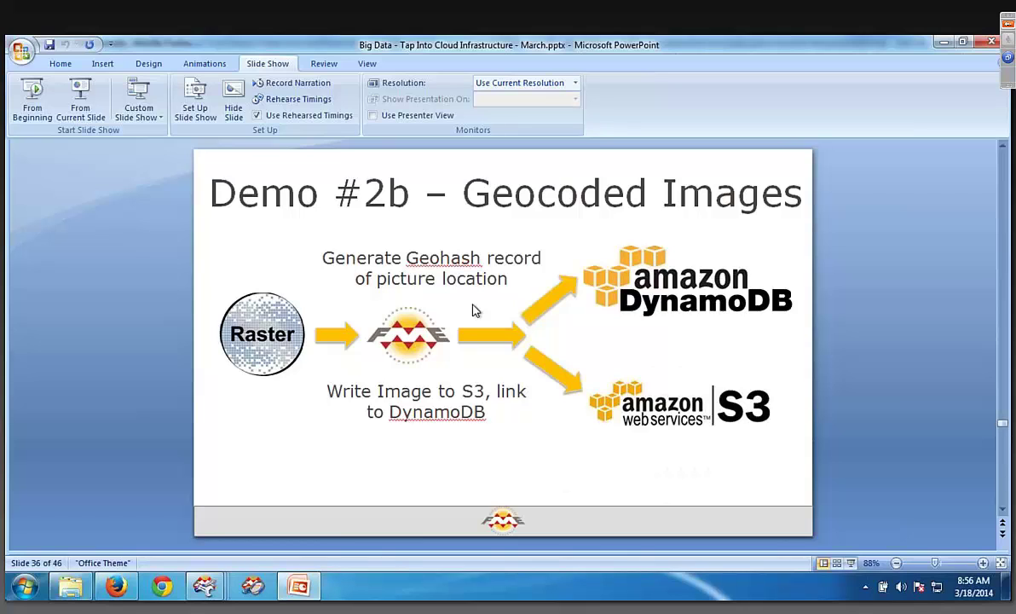
scroll(475, 310, down, 1)
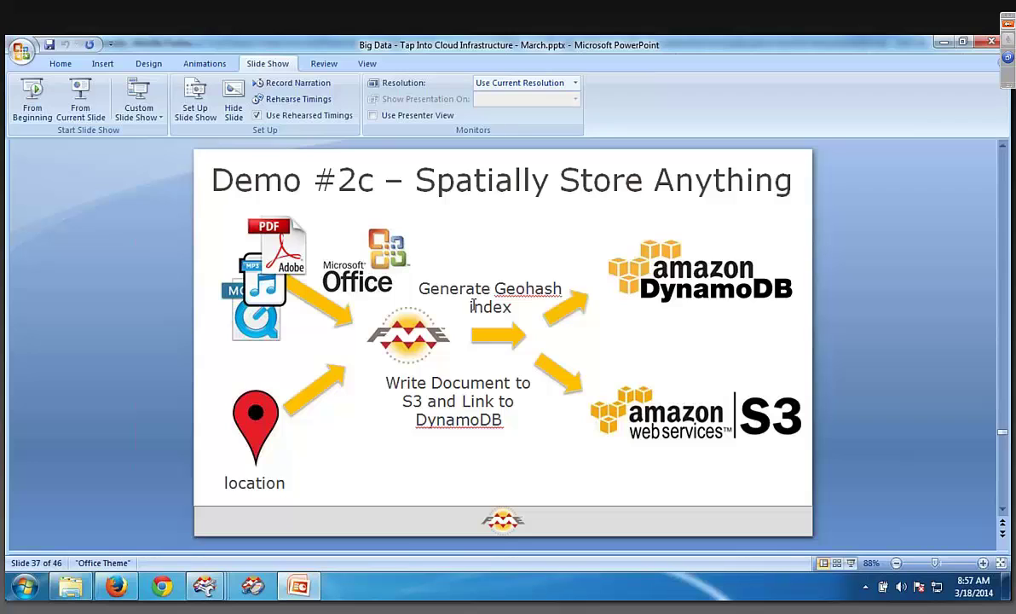
scroll(474, 307, down, 1)
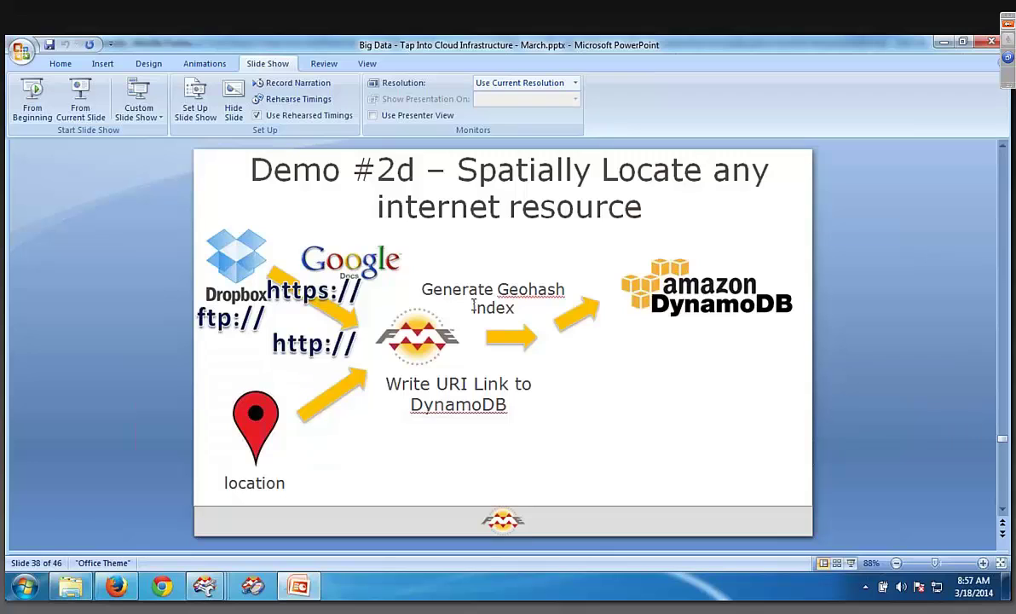
Bring up the 4-LoadAnyDocumentOrLink folder in Windows Explorer
key(super+Tab)
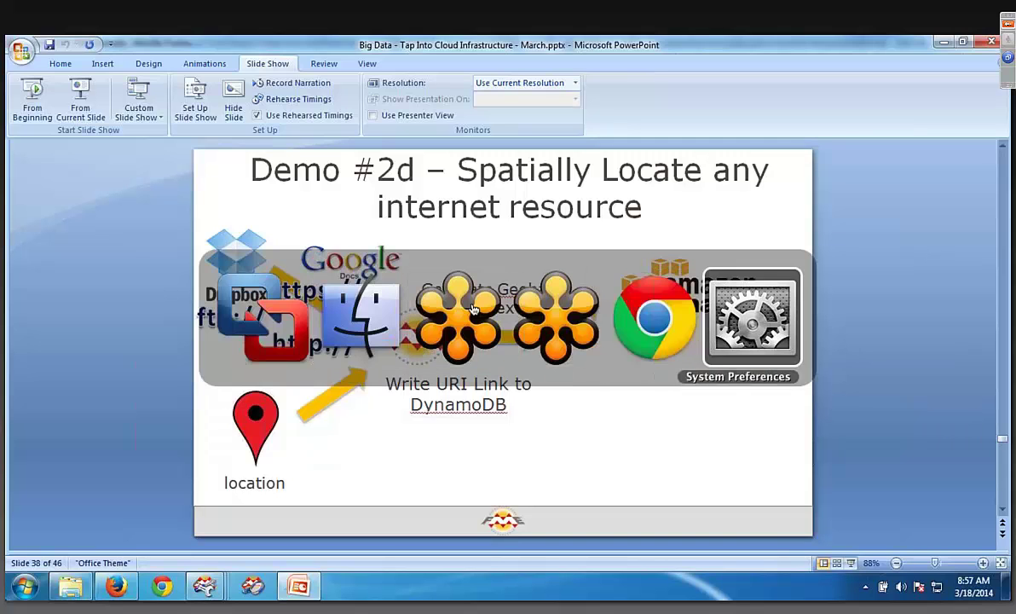
click(71, 586)
scroll(202, 285, up, 3)
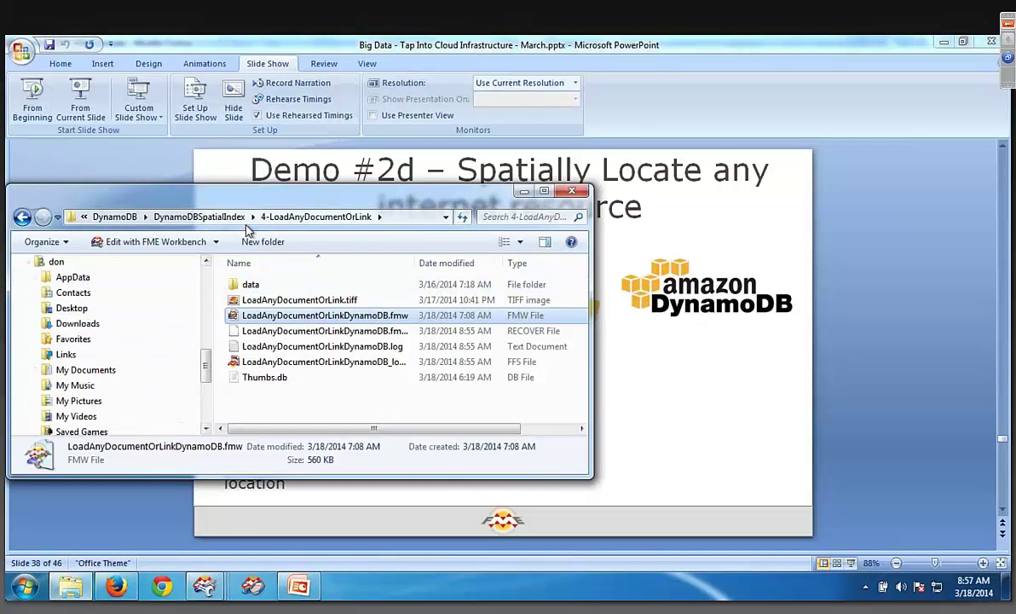
Go to the 5-ReadSpatial folder and open ReadSpatialDynamoDB.fmw in FME Workbench
click(202, 217)
double_click(266, 347)
click(300, 287)
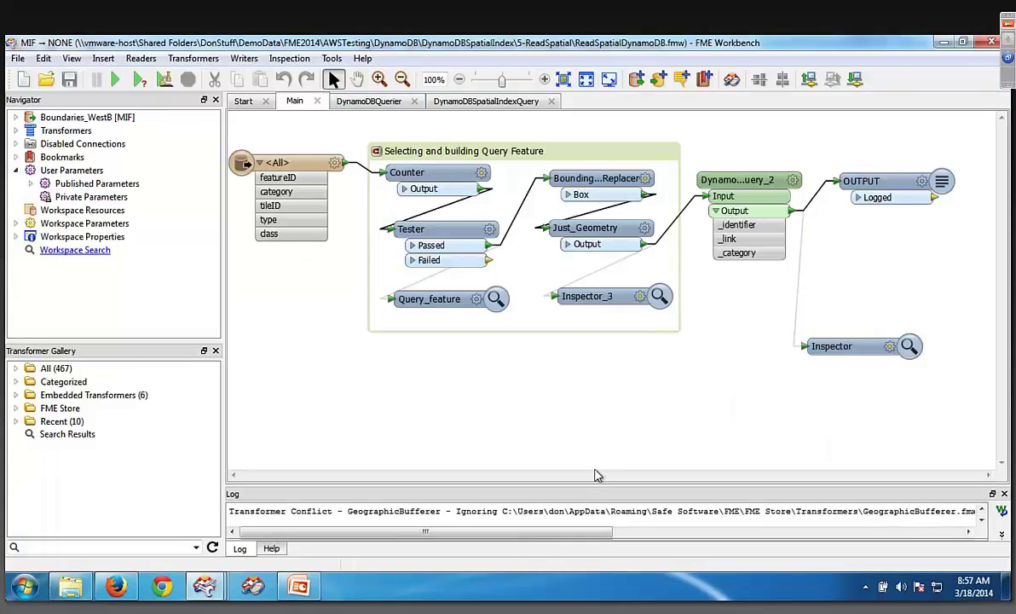
Enlarge the log and run ReadSpatialDynamoDB, returning 16 query results from 7 Boundaries_WestB features
drag(595, 475, 589, 389)
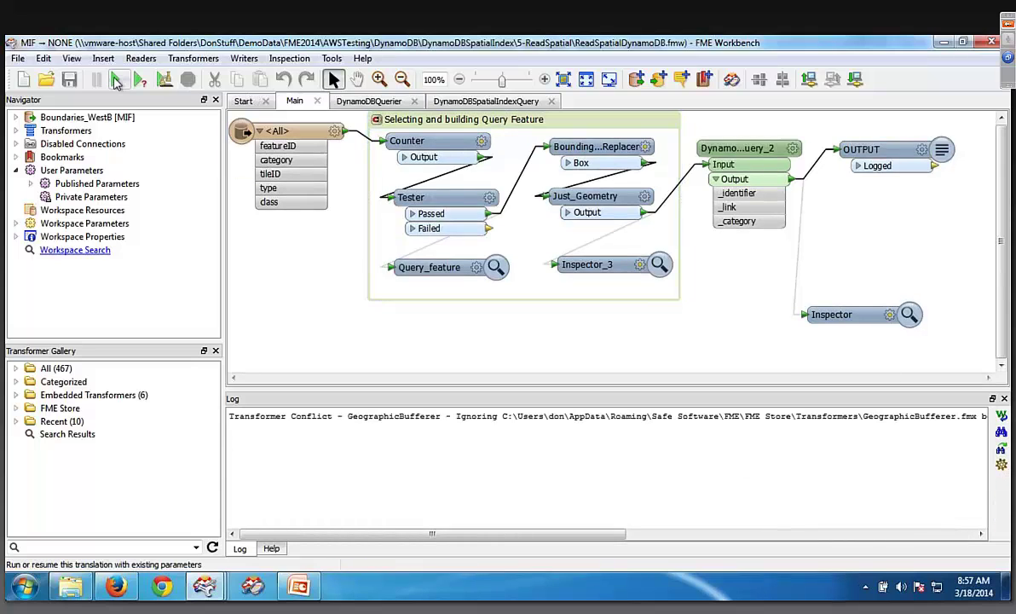
click(117, 79)
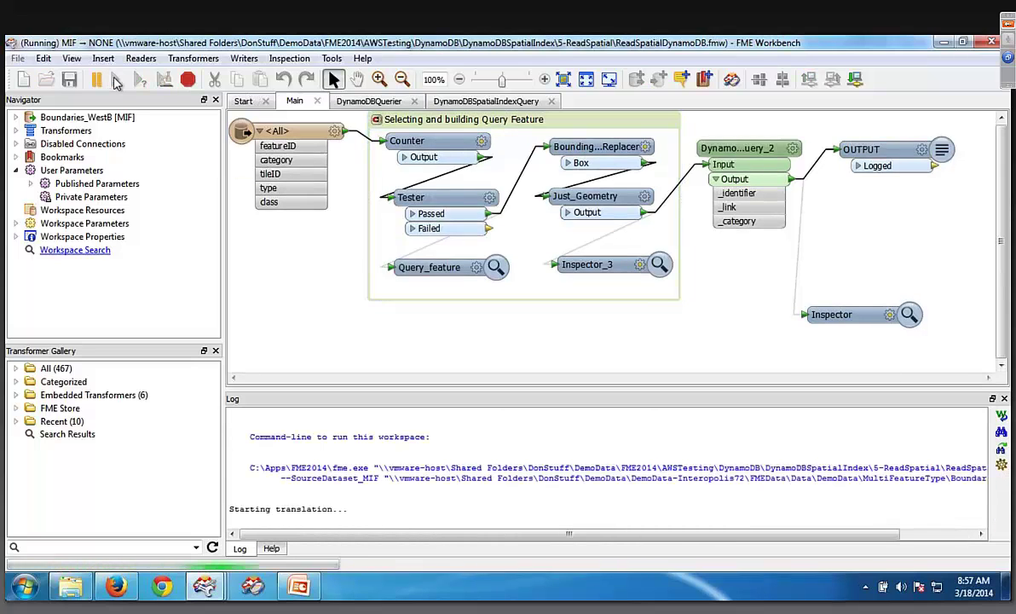
key(super+Tab)
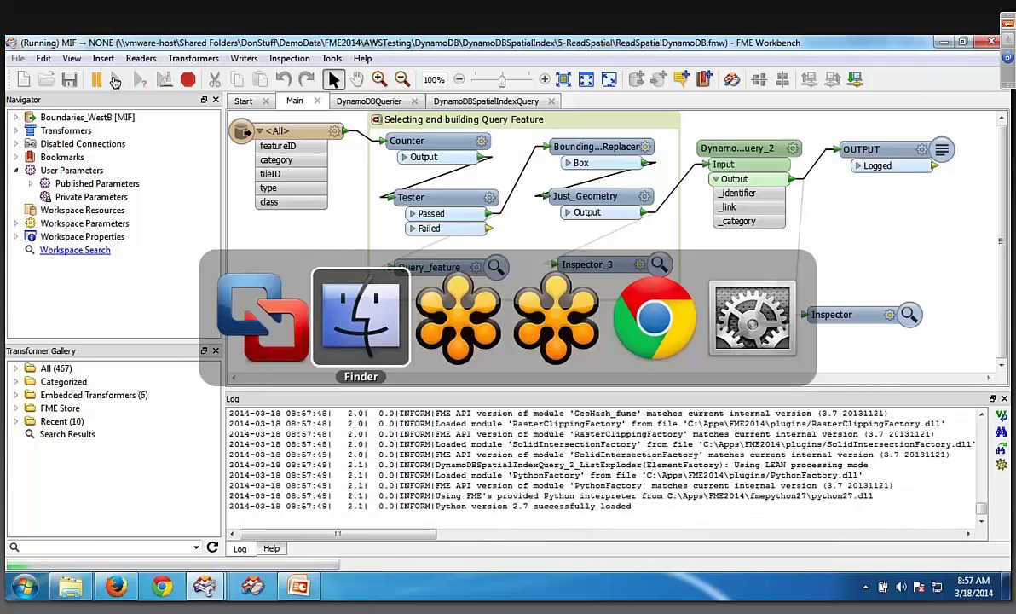
key(super+Tab)
key(super+Tab)
key(super+Tab)
key(super+Tab)
key(super+Tab)
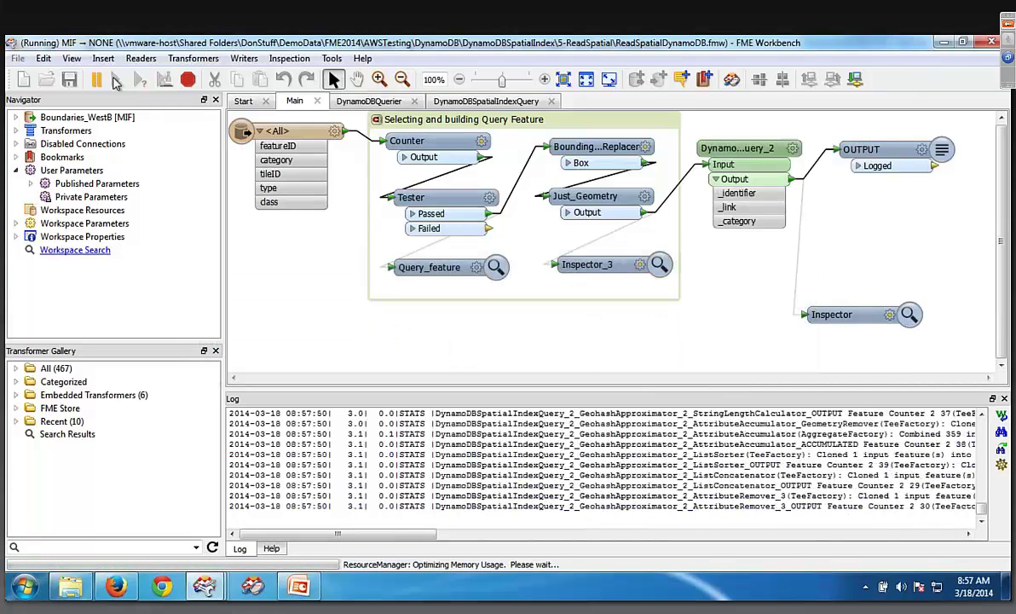
click(299, 586)
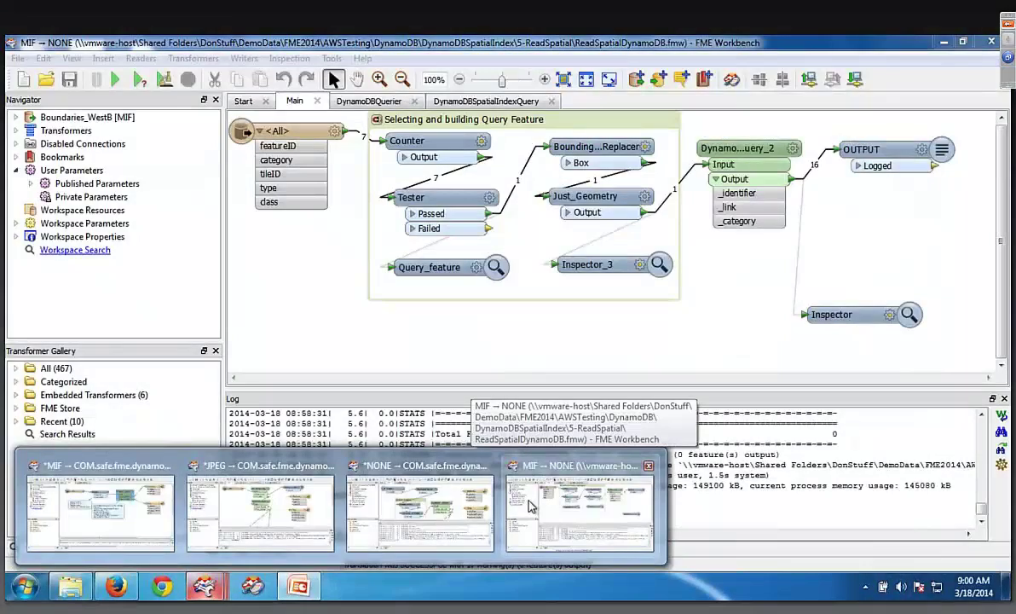
click(528, 506)
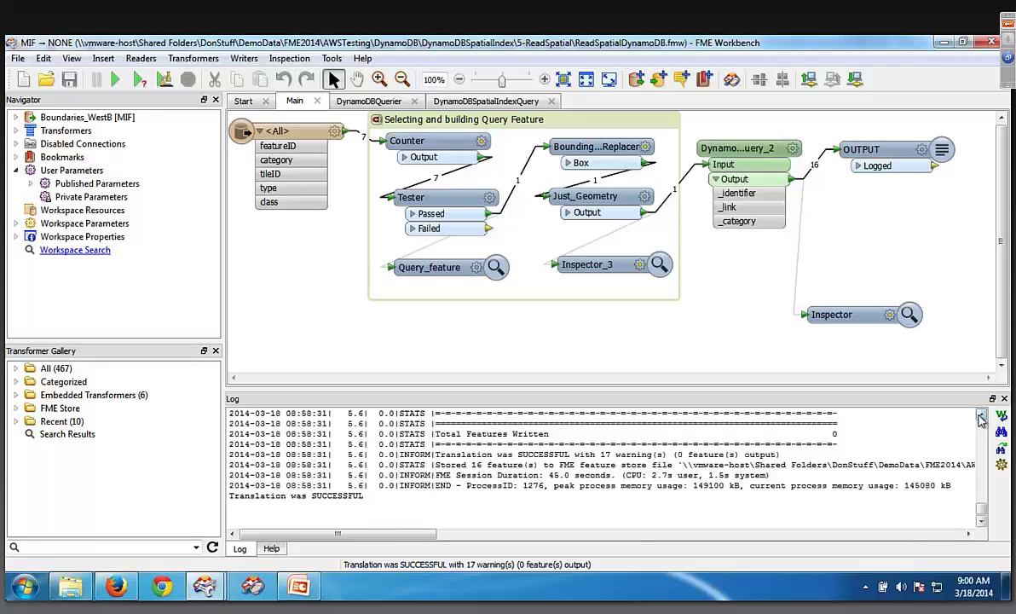
scroll(981, 418, up, 7)
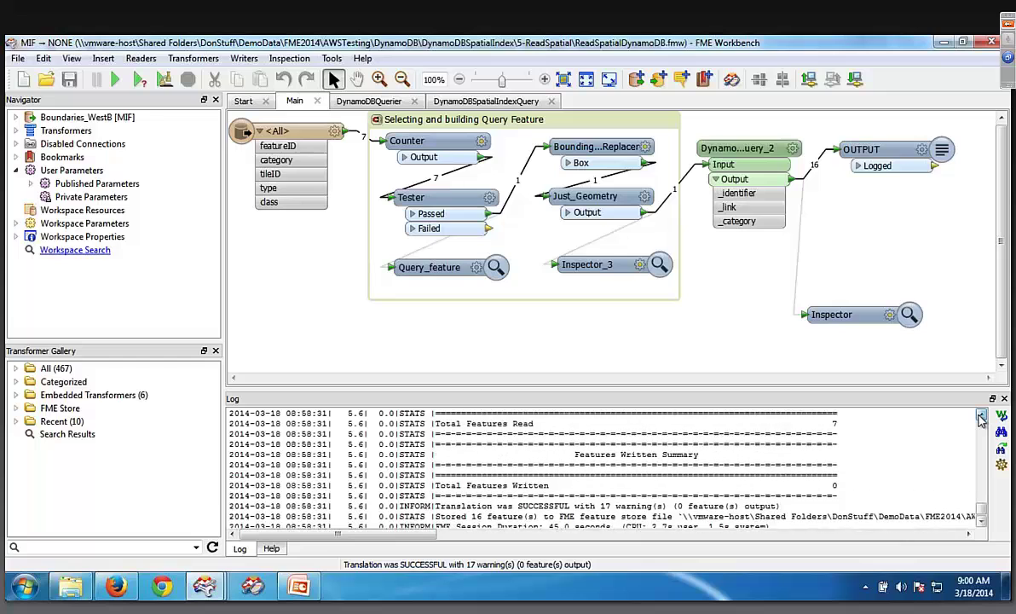
Inspect the DynamoDBSpatialIndexQuery workflow and follow the logged S3 link to 130105_row_0_col_3.jp2
click(495, 102)
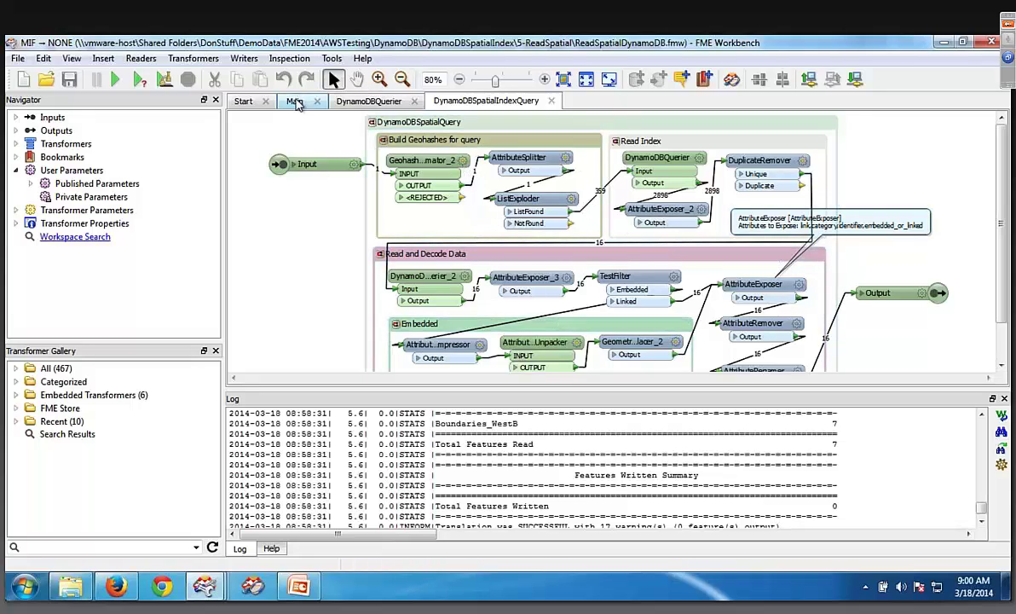
scroll(829, 465, up, 15)
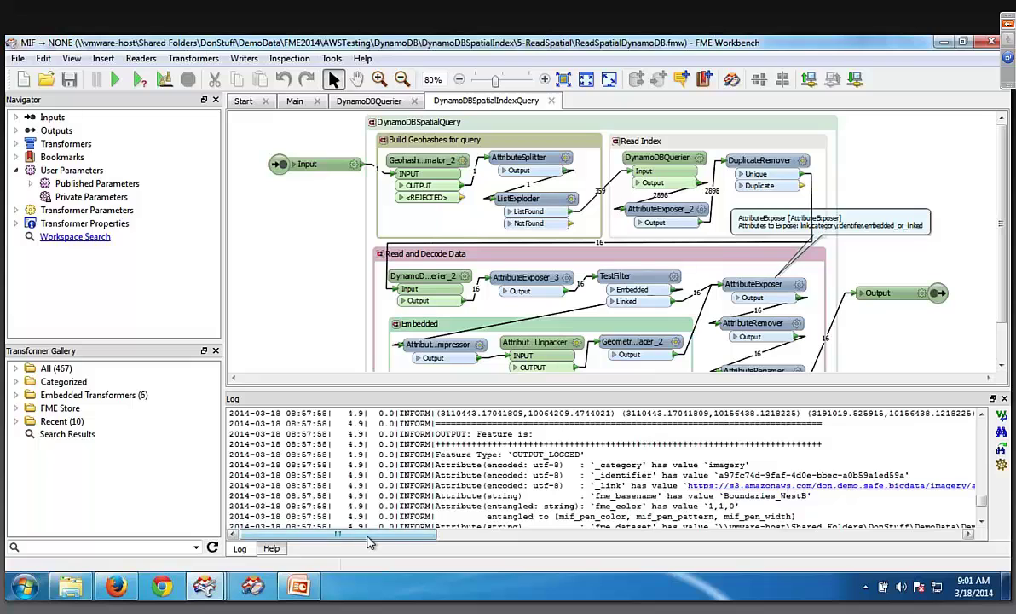
drag(369, 541, 451, 542)
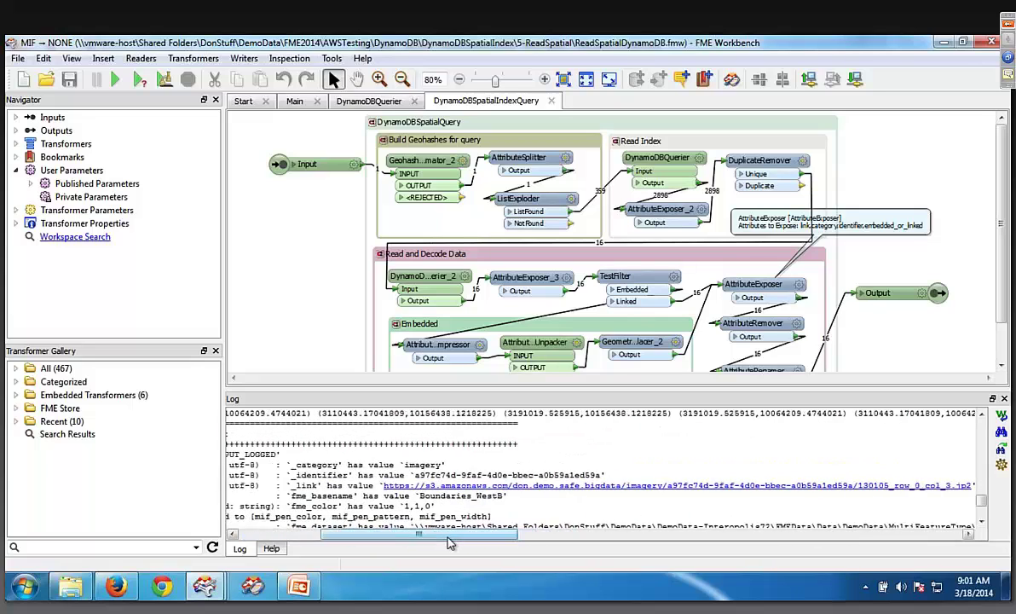
click(686, 492)
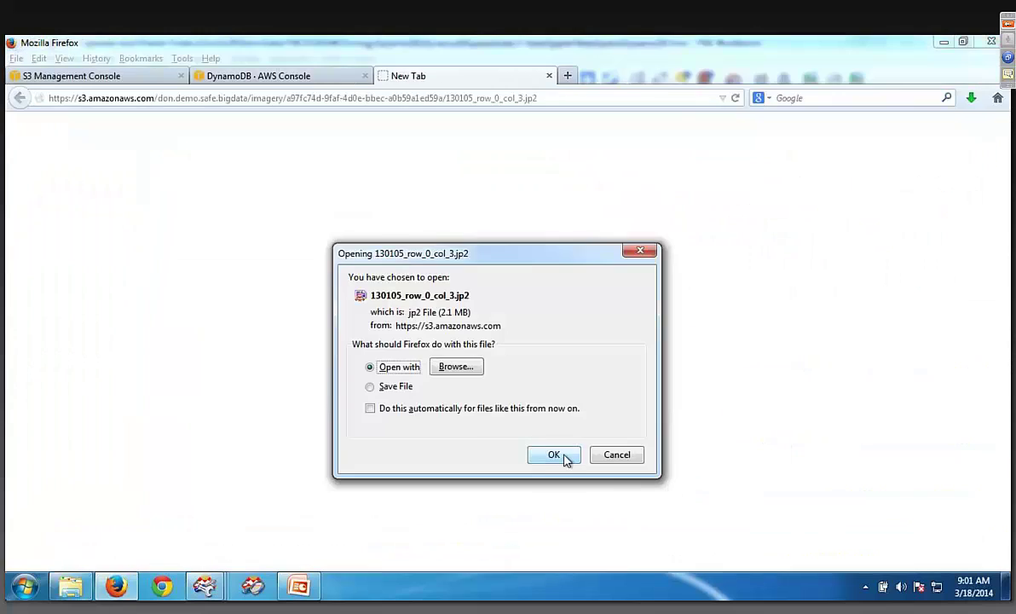
Open 130105_row_0_col_3.jp2 using FME Data Inspector as the helper application
click(467, 374)
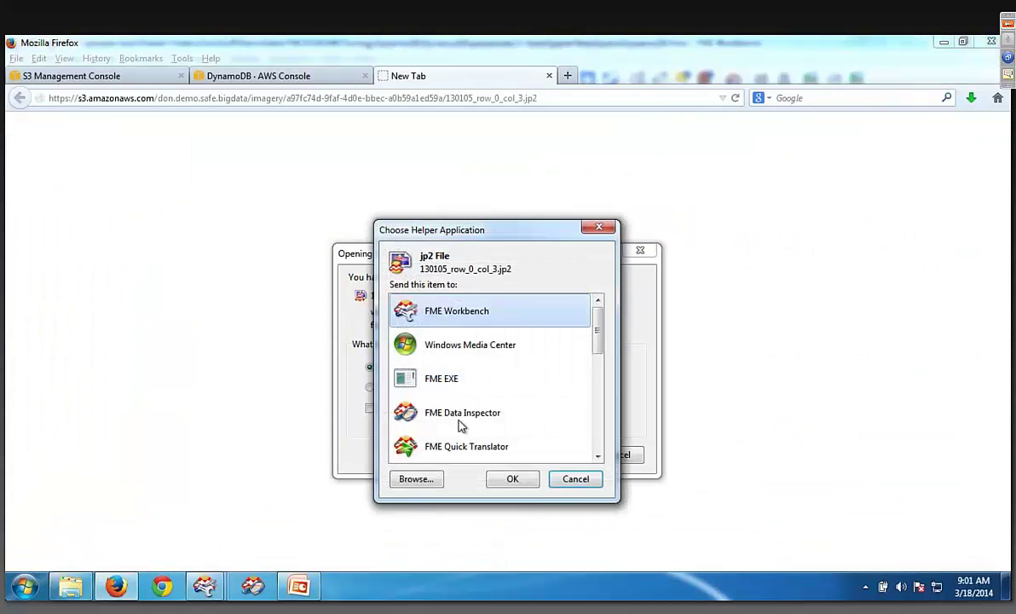
click(461, 418)
click(514, 478)
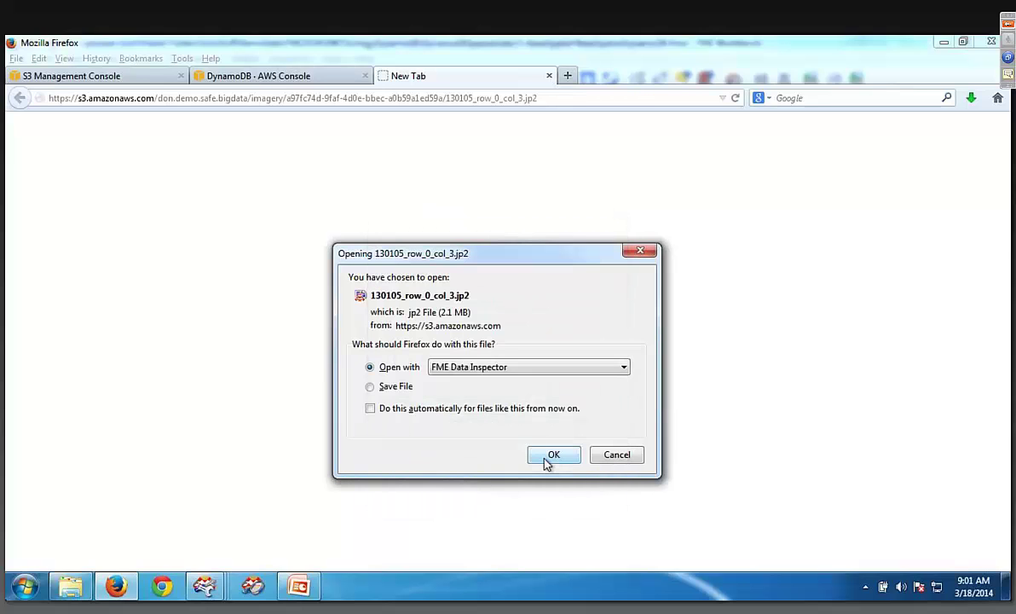
click(552, 455)
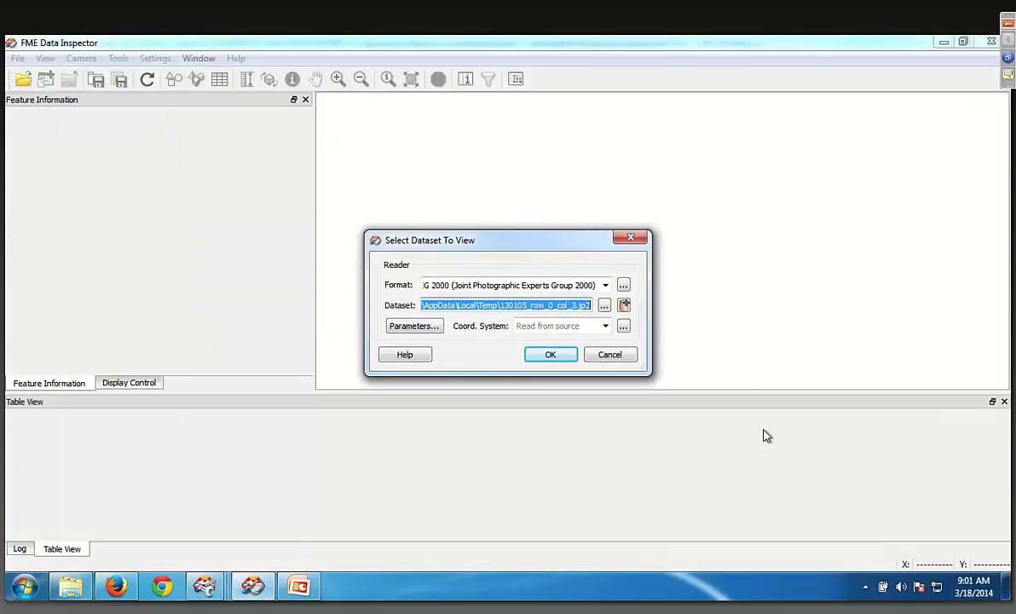
Load the jp2 tile into a new view and zoom out to see it over the street basemap
click(551, 355)
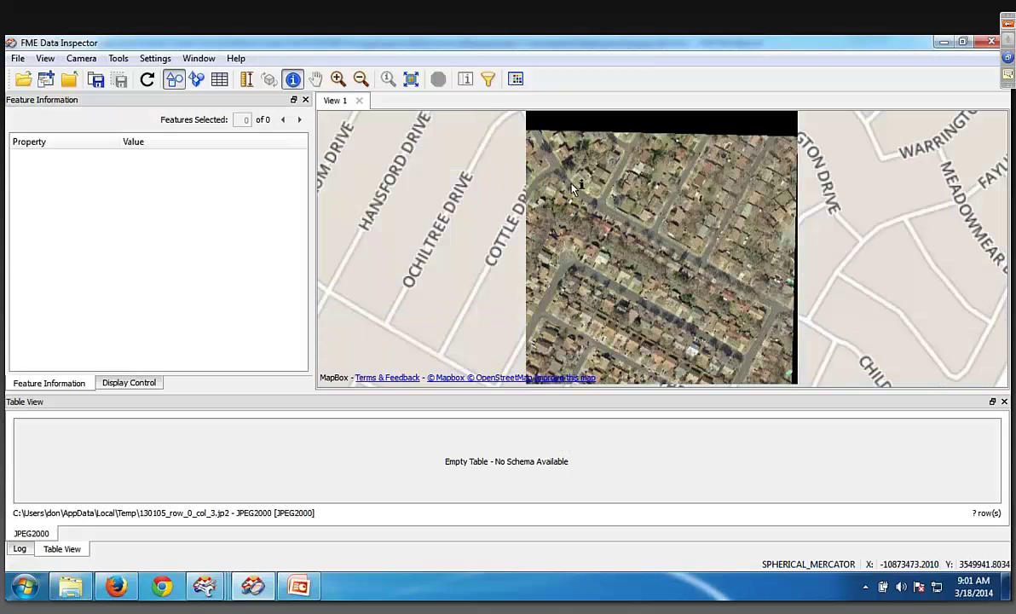
click(361, 79)
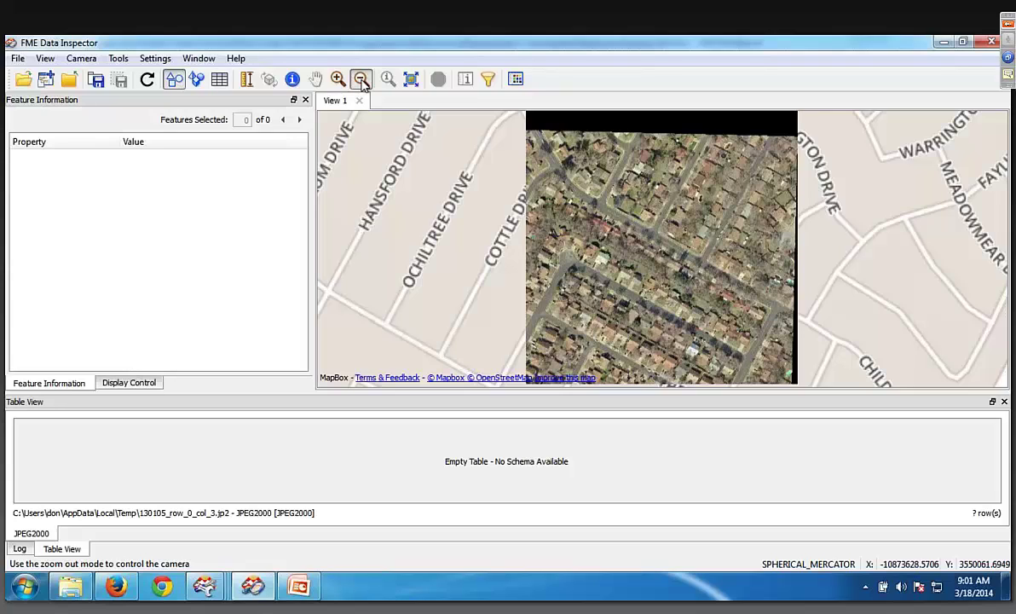
click(475, 257)
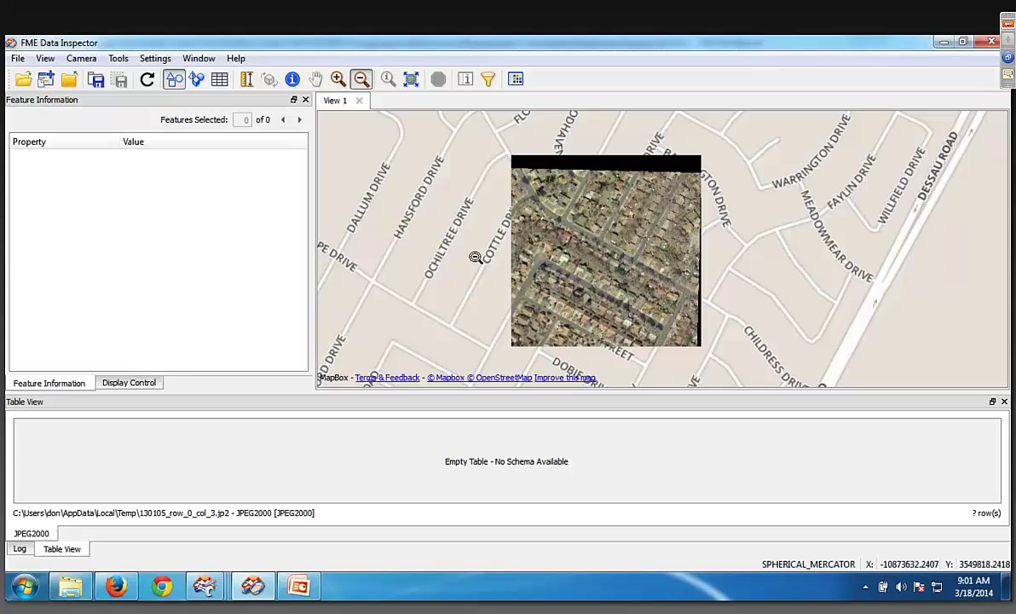
Minimize Data Inspector and bring the DynamoDBSpatialIndexQuery workflow in FME Workbench back
click(941, 46)
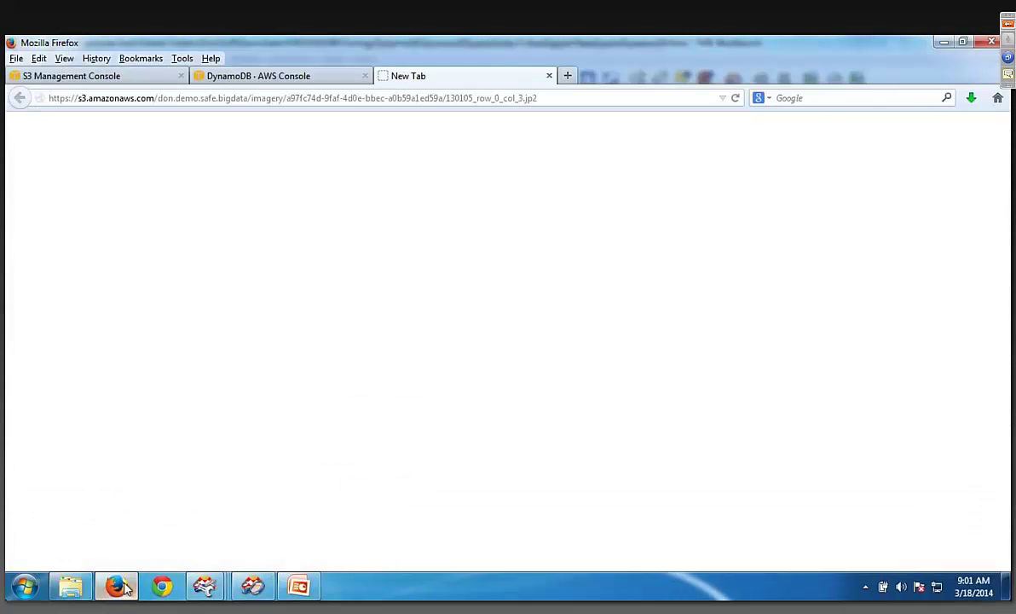
mouse_move(126, 589)
click(204, 586)
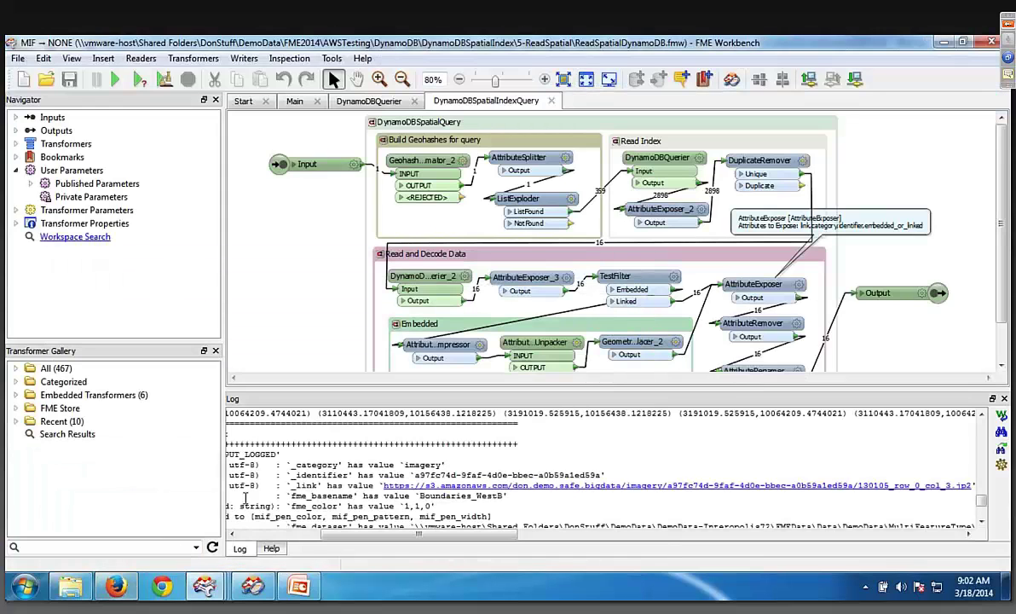